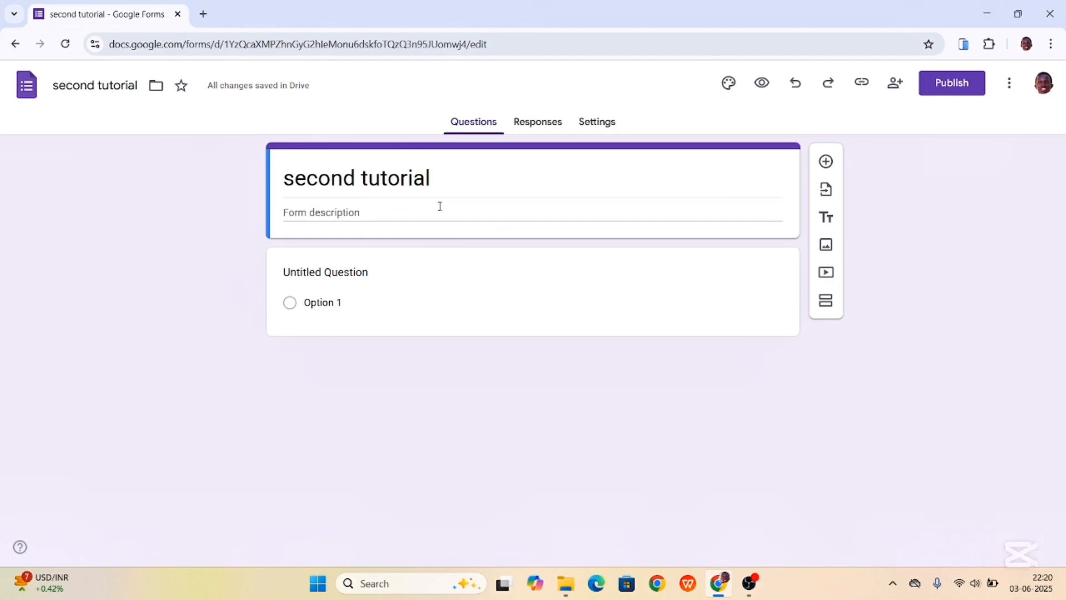
Step: Fill the form description with the "Lorem ipsum dolor sit amet…" placeholder paragraph and remove its bold formatting
click(331, 215)
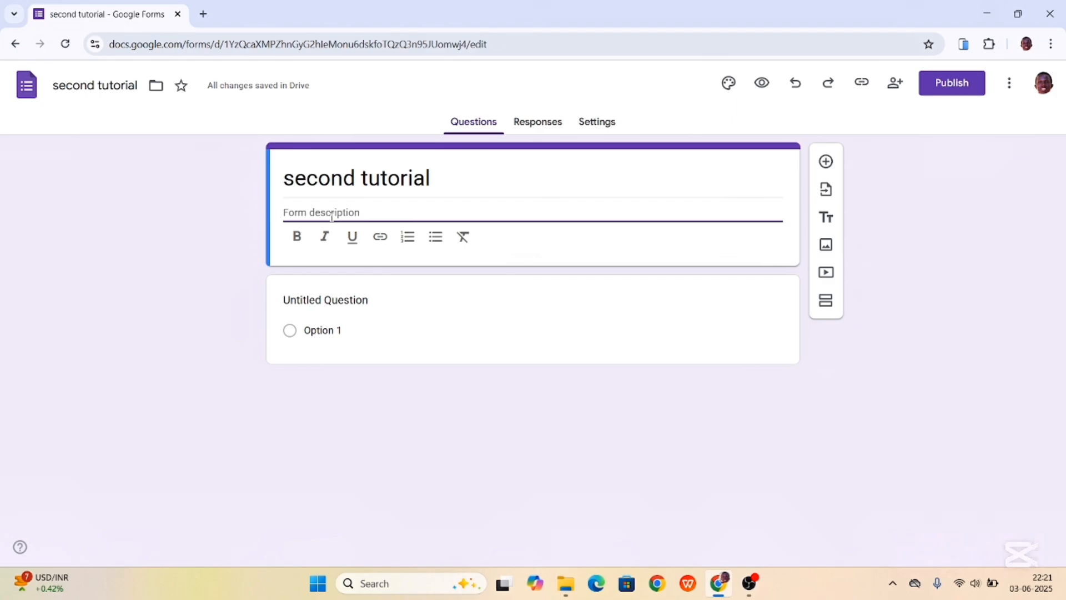
text(Lorem ipsum dolor sit amet, consectetur adipiscing elit. Integer nec odio. Praesent libero. Sed cursus ante dapibus diam. Sed nisi. Nulla quis sem at nibh elementum imperdiet. Duis sagittis ipsum. Praesent mauris. Fusce nec tellus sed augue semper porta. Mauris massa. Vestibulum lacinia arcu eget nulla.)
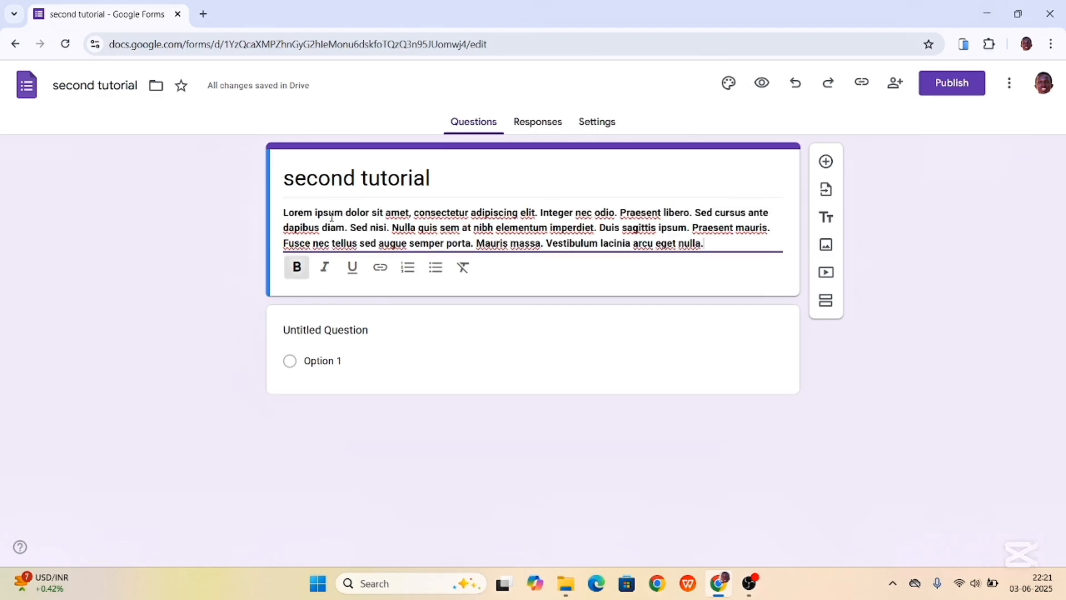
drag(718, 240, 200, 207)
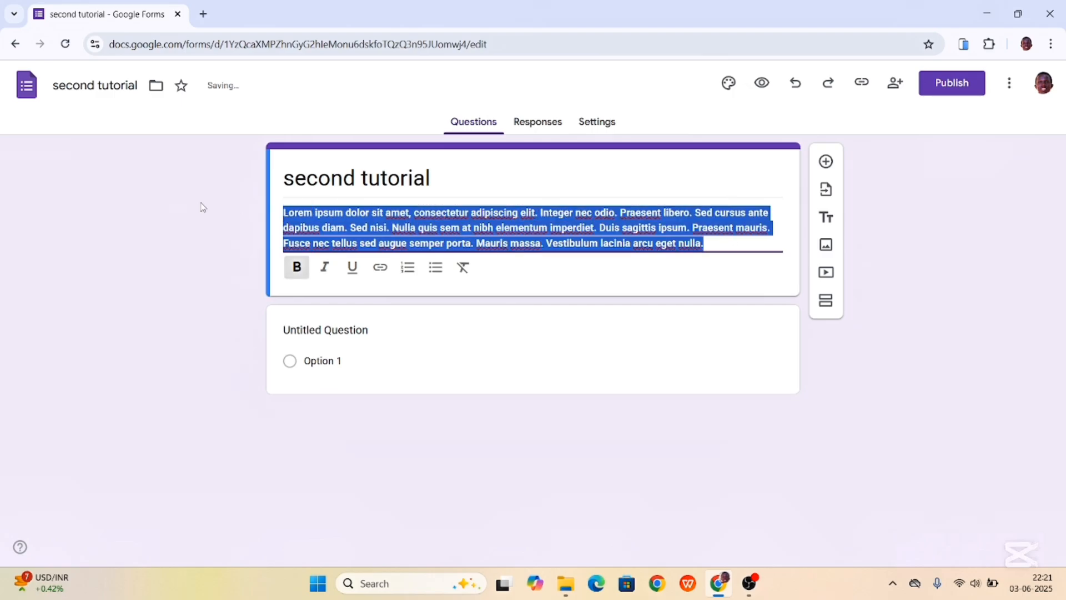
click(765, 244)
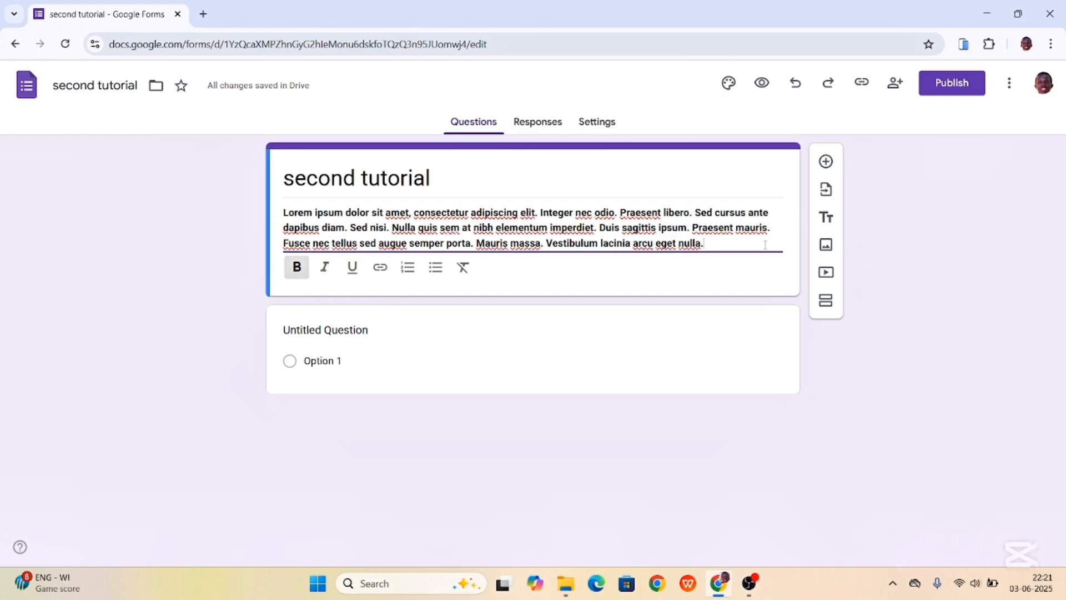
key(ctrl+a)
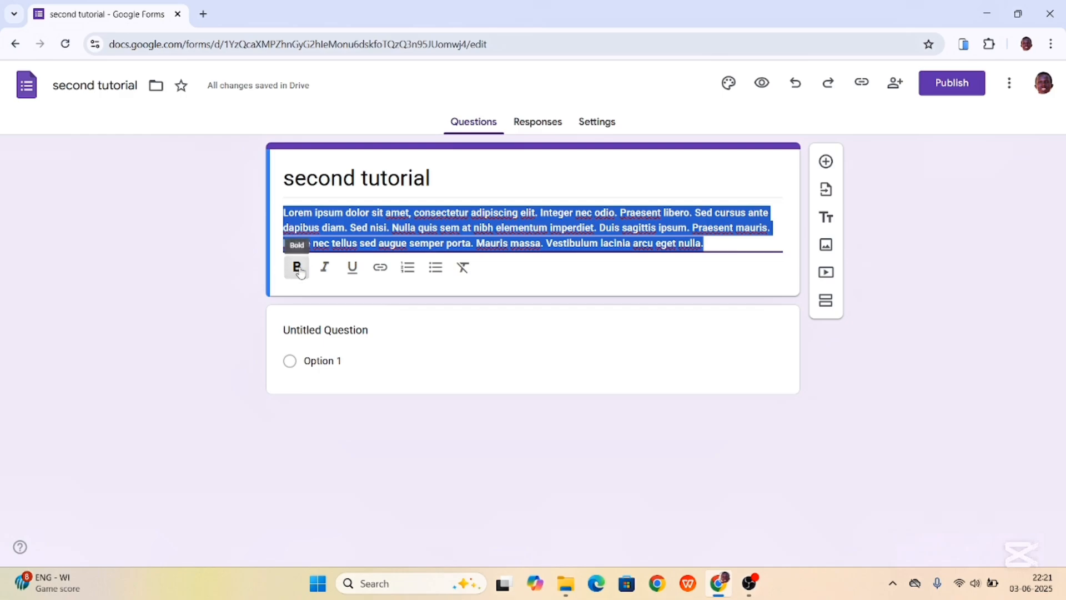
click(297, 268)
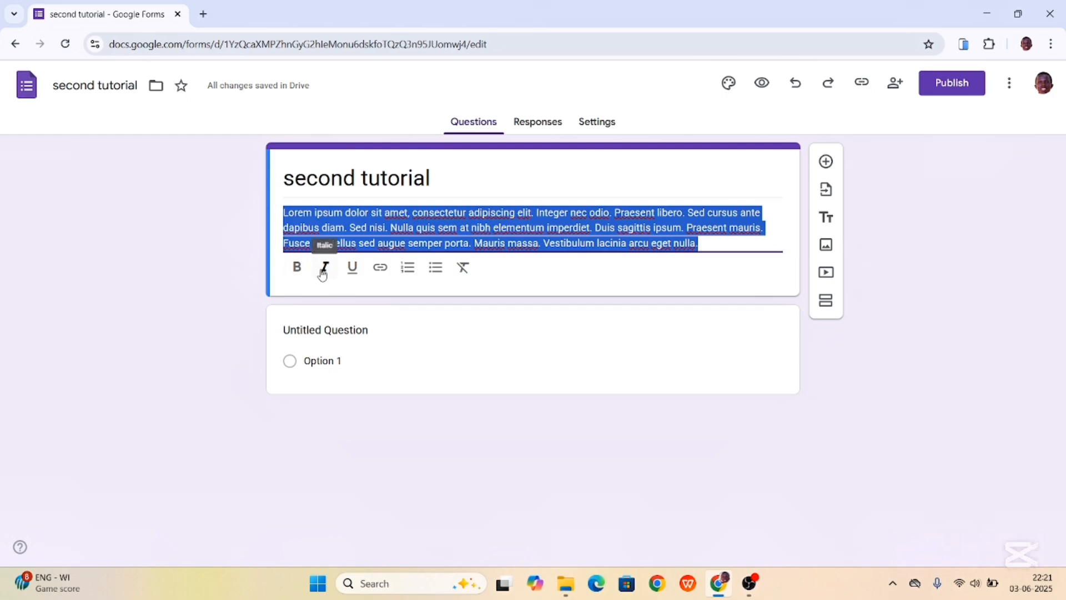
Step: Try italic, underline, numbered-list and bulleted-list formatting on the whole description, and clear all of its formatting
click(324, 269)
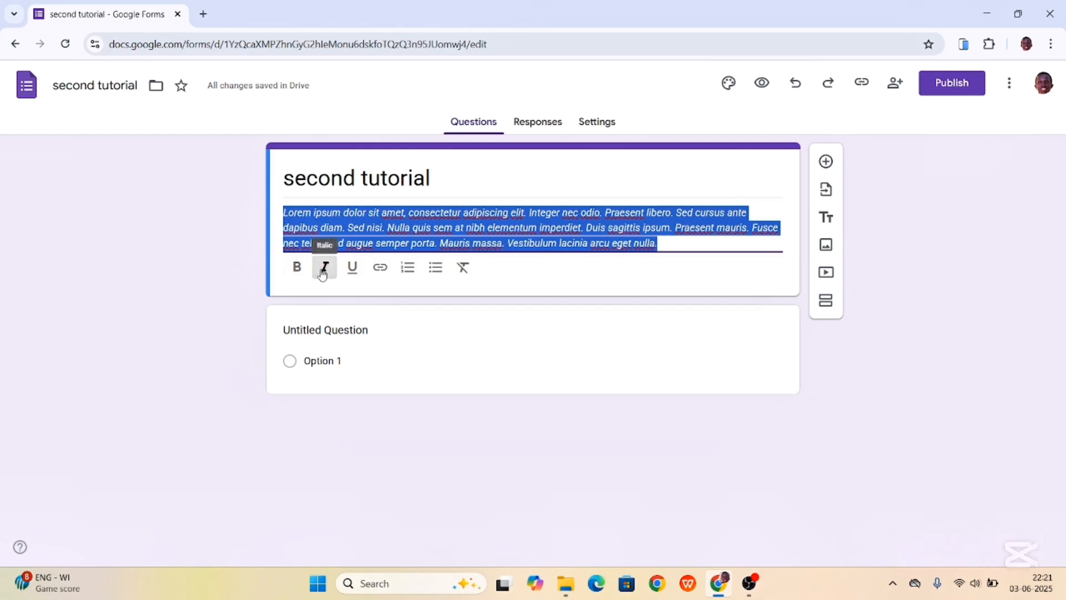
click(351, 268)
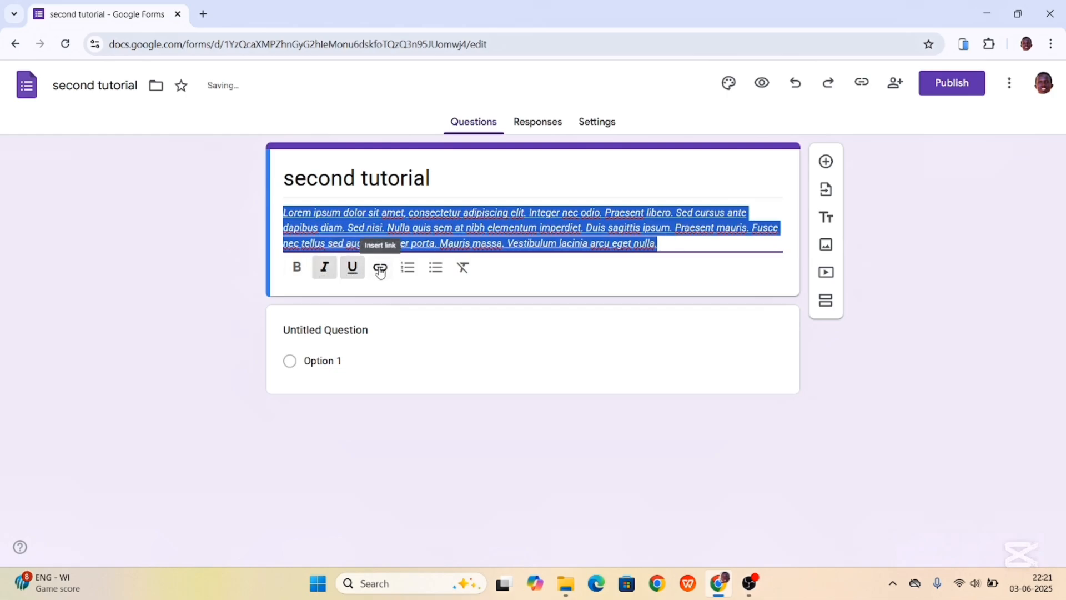
click(408, 269)
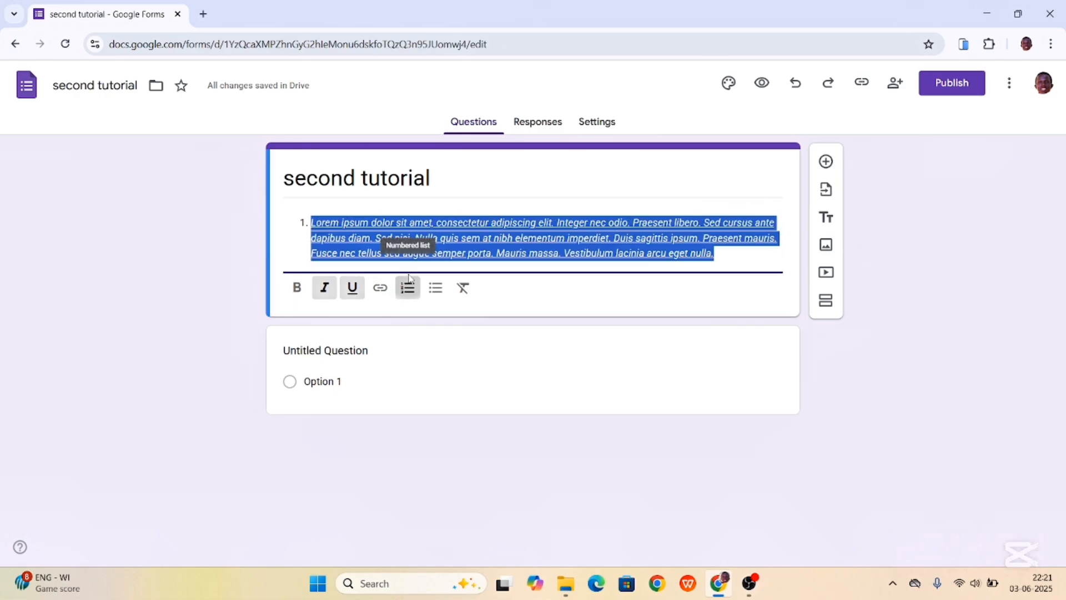
click(436, 288)
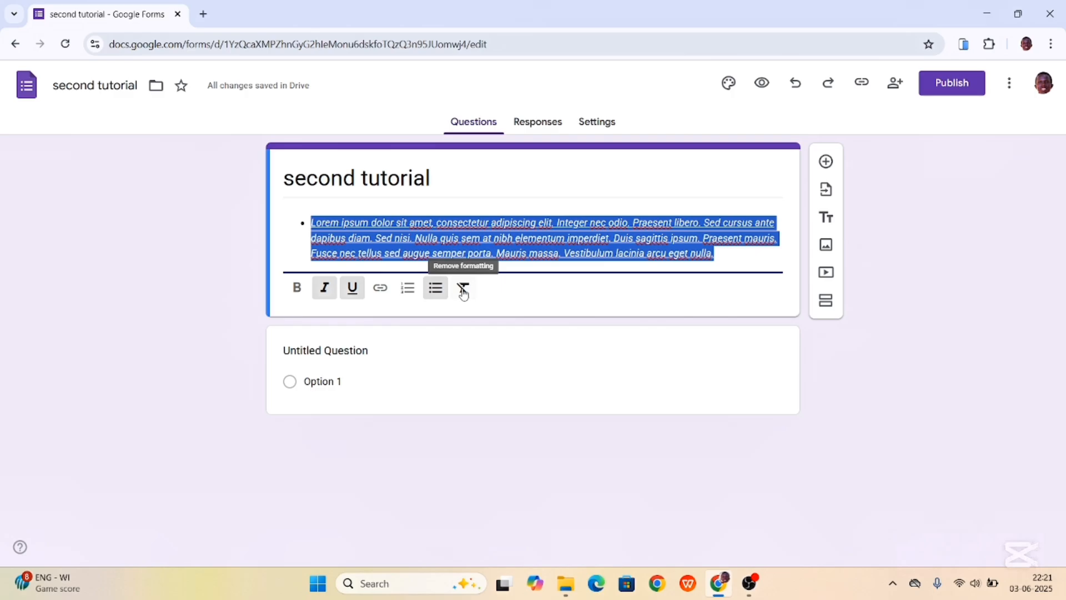
click(463, 289)
click(723, 242)
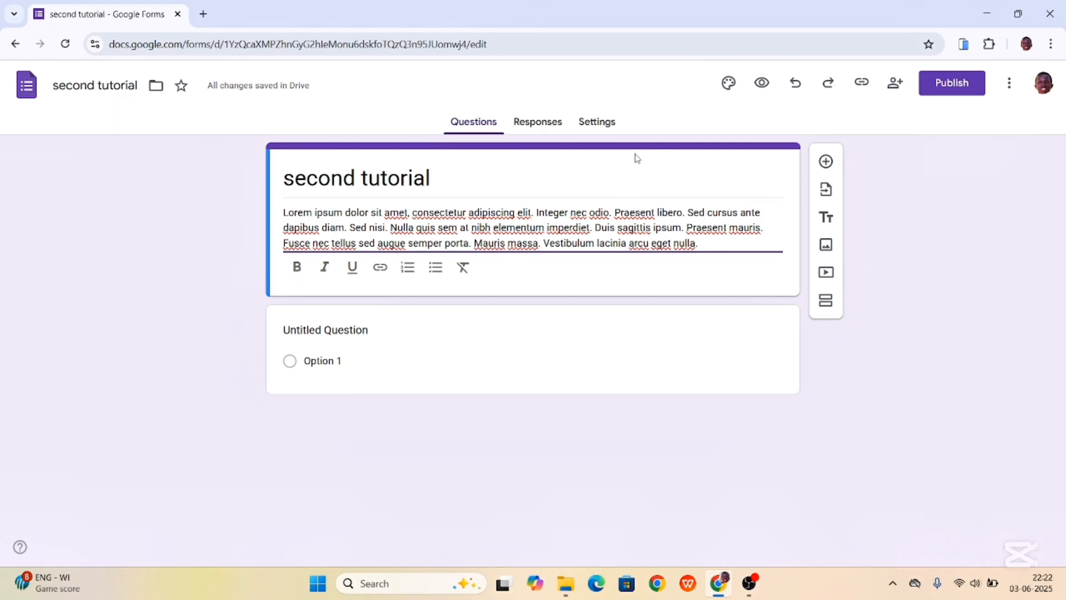
click(446, 172)
triple_click(432, 253)
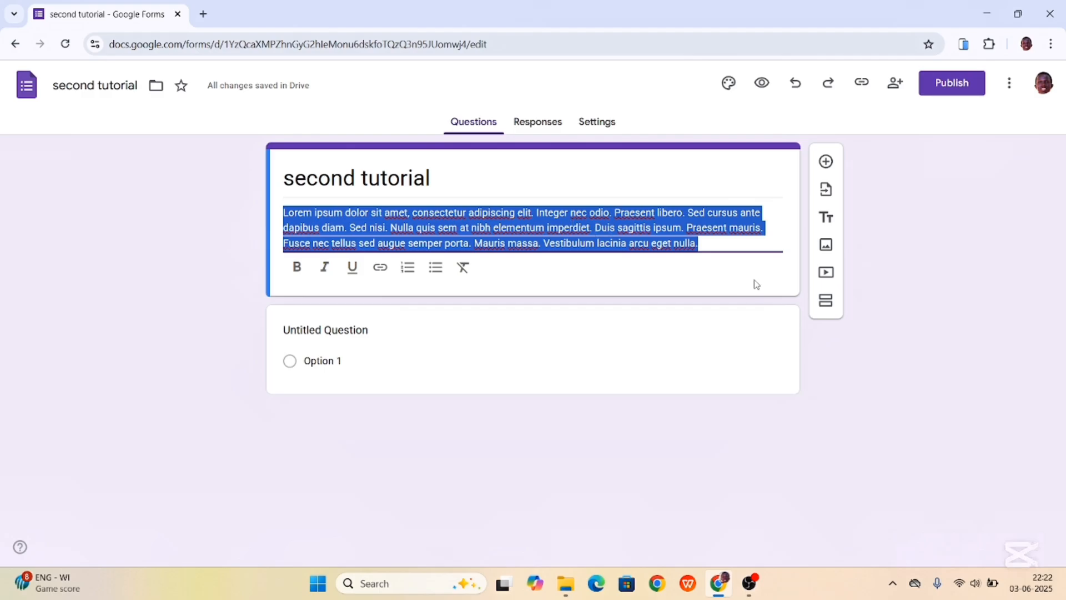
click(727, 245)
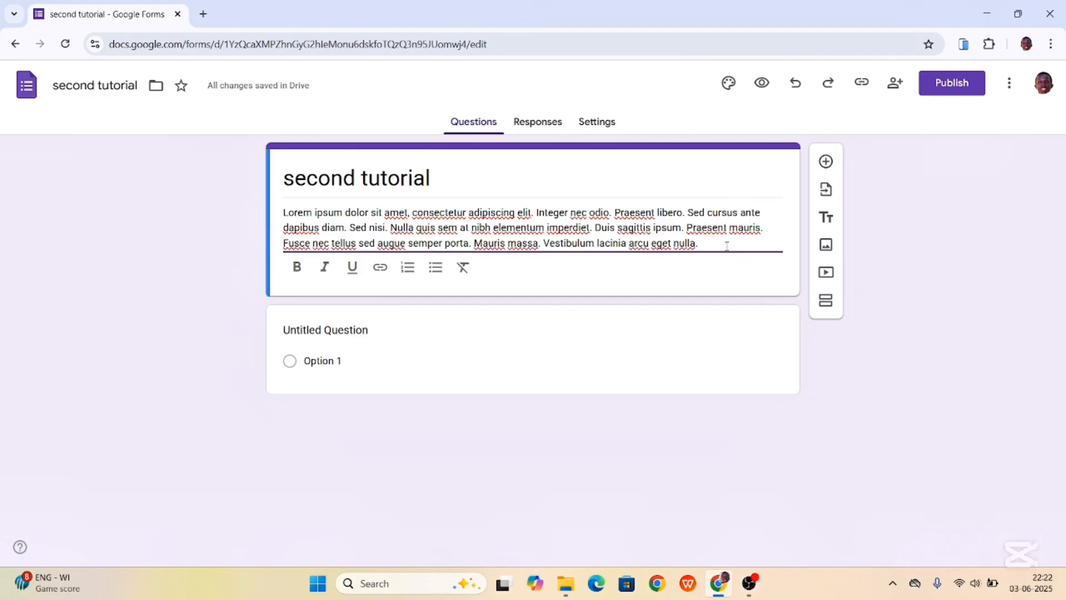
Step: Set the untitled question's type to Short answer
click(449, 343)
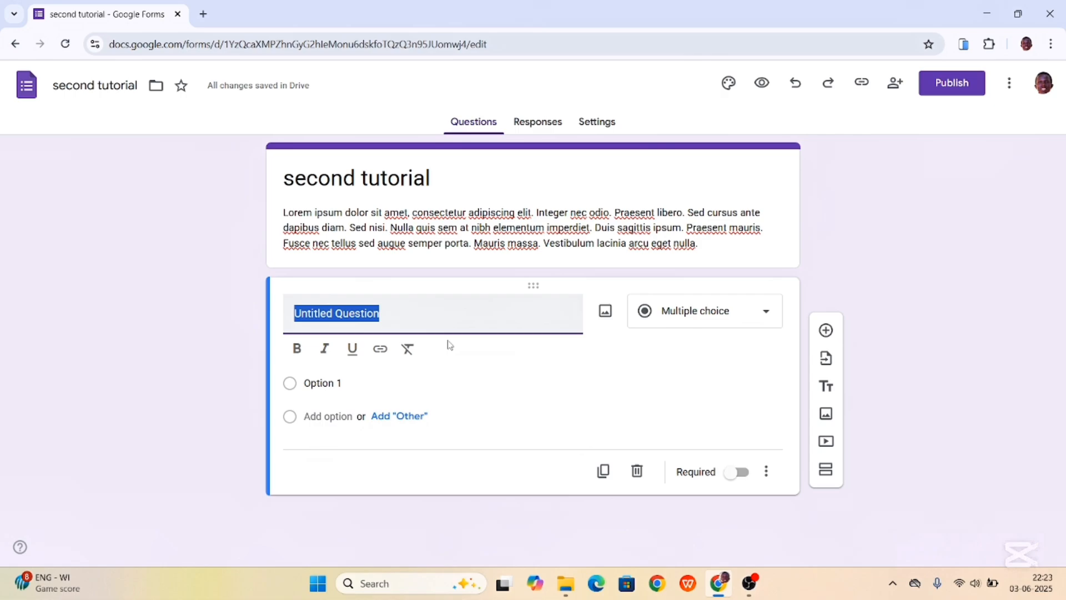
click(710, 327)
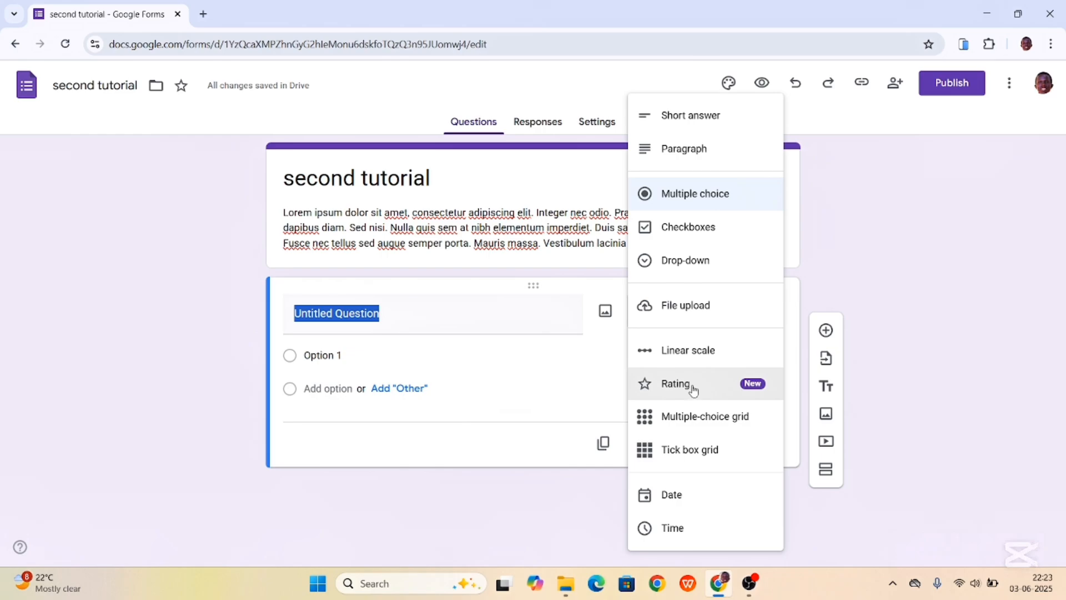
click(840, 281)
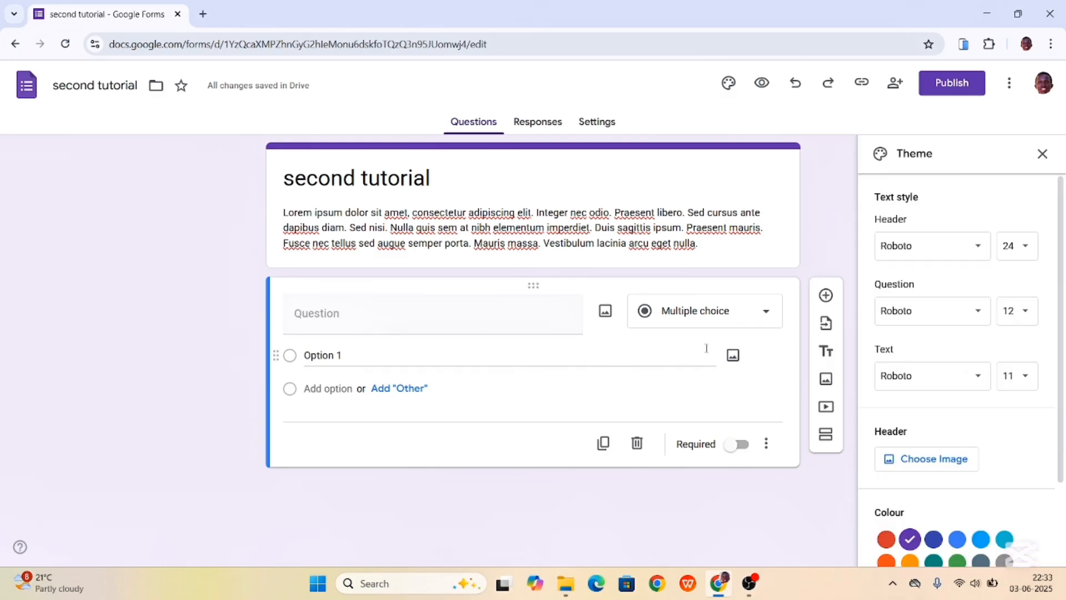
click(736, 310)
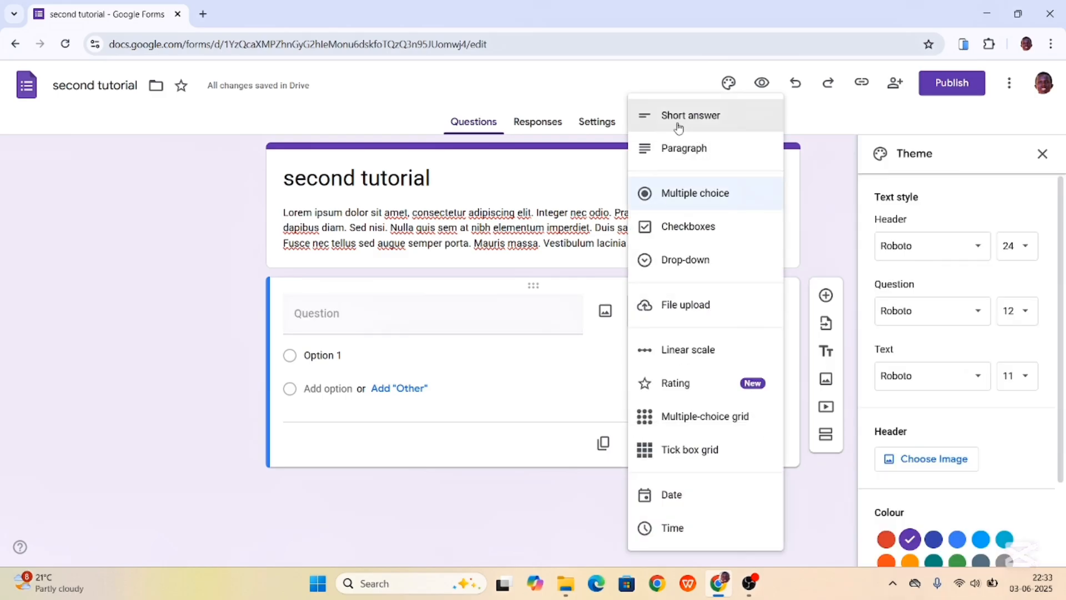
click(679, 125)
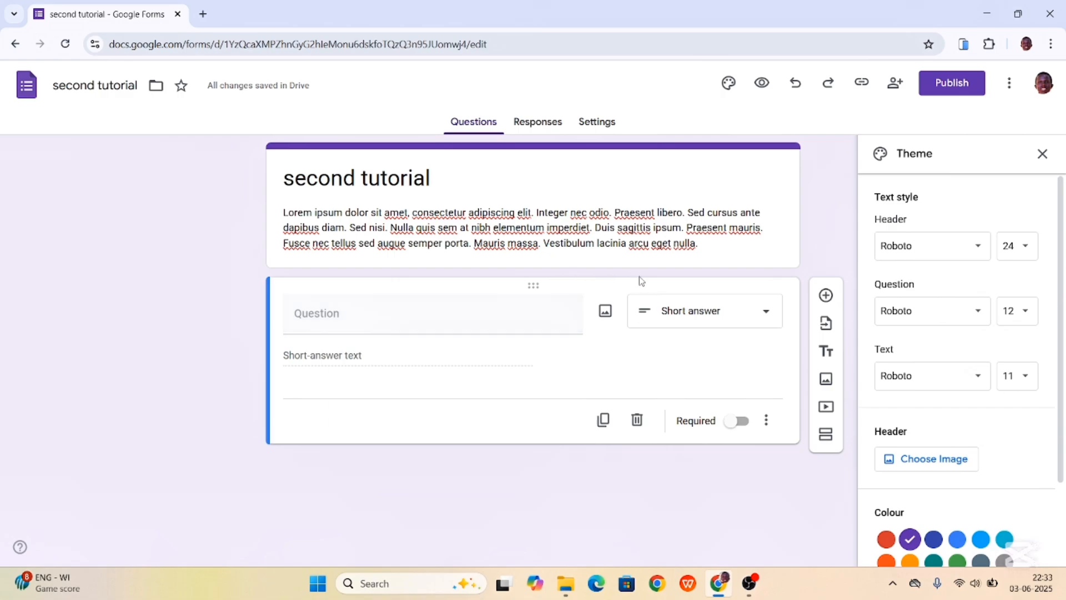
click(665, 311)
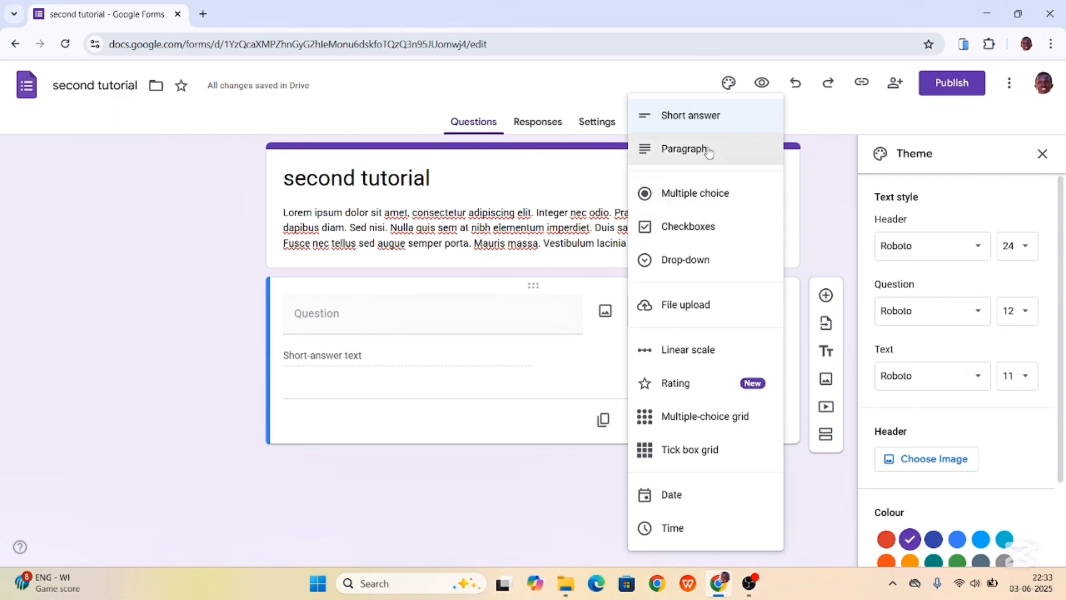
click(678, 123)
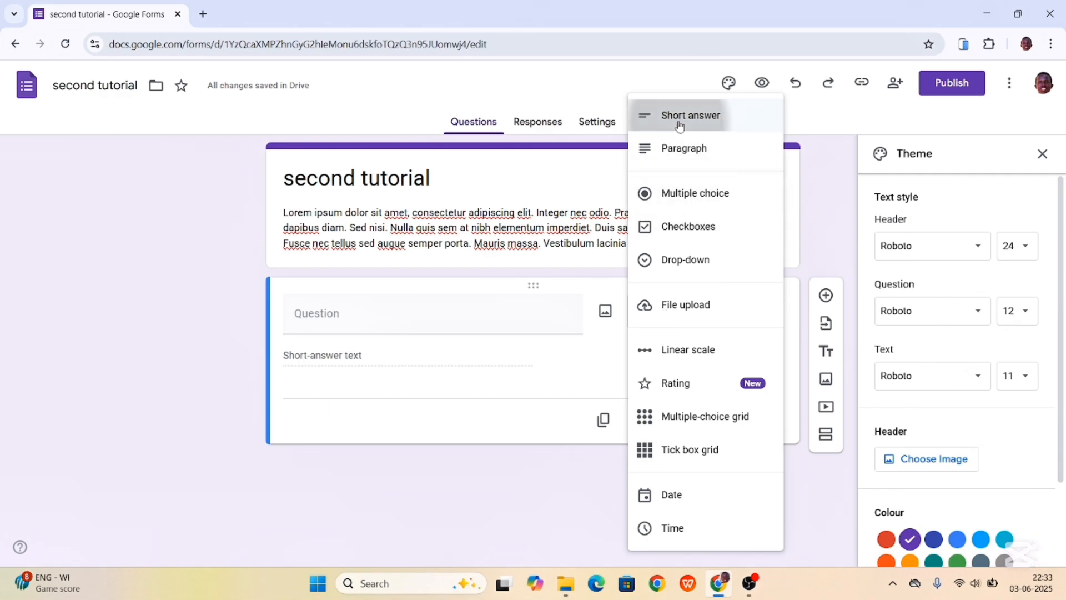
Step: Title the short-answer question "First Name" and make the title bold
click(329, 312)
text(First Name)
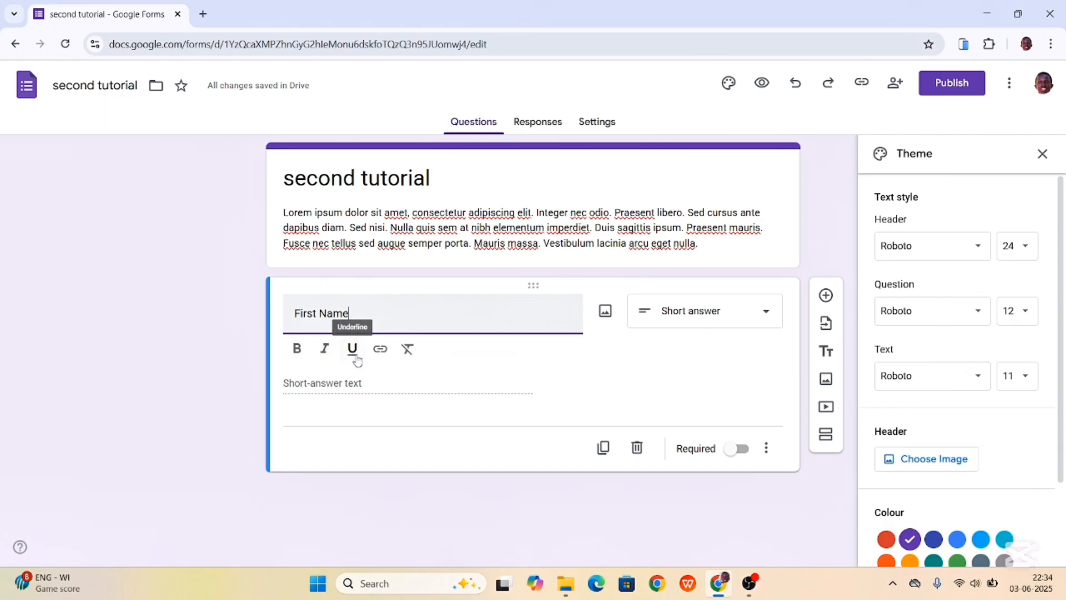
click(298, 349)
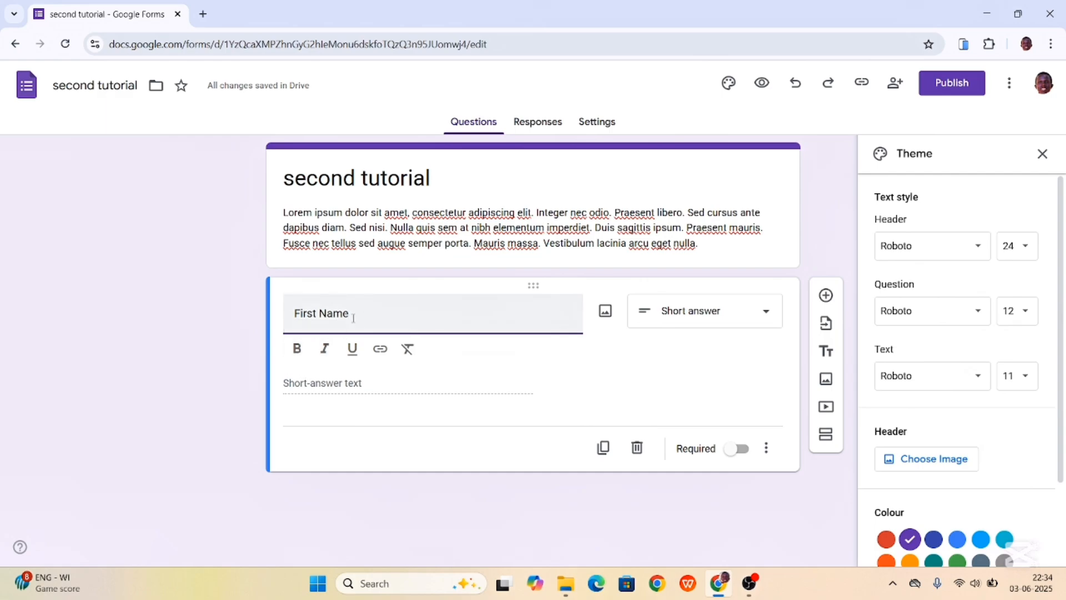
triple_click(334, 317)
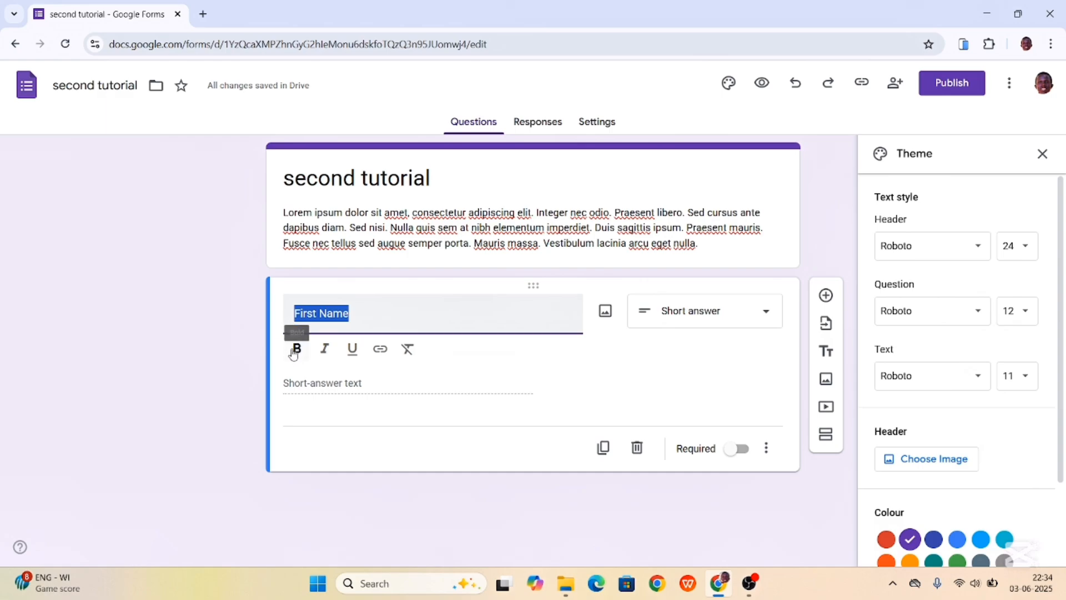
click(298, 349)
click(387, 318)
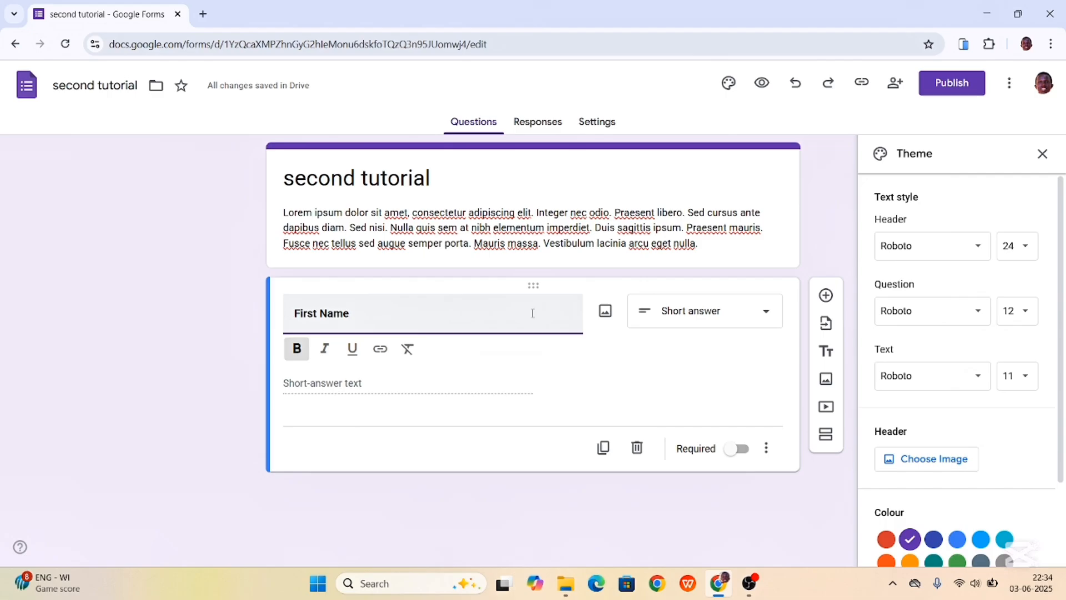
Step: Add a Paragraph question titled "Tell us more about yourself" below the First Name question
click(824, 296)
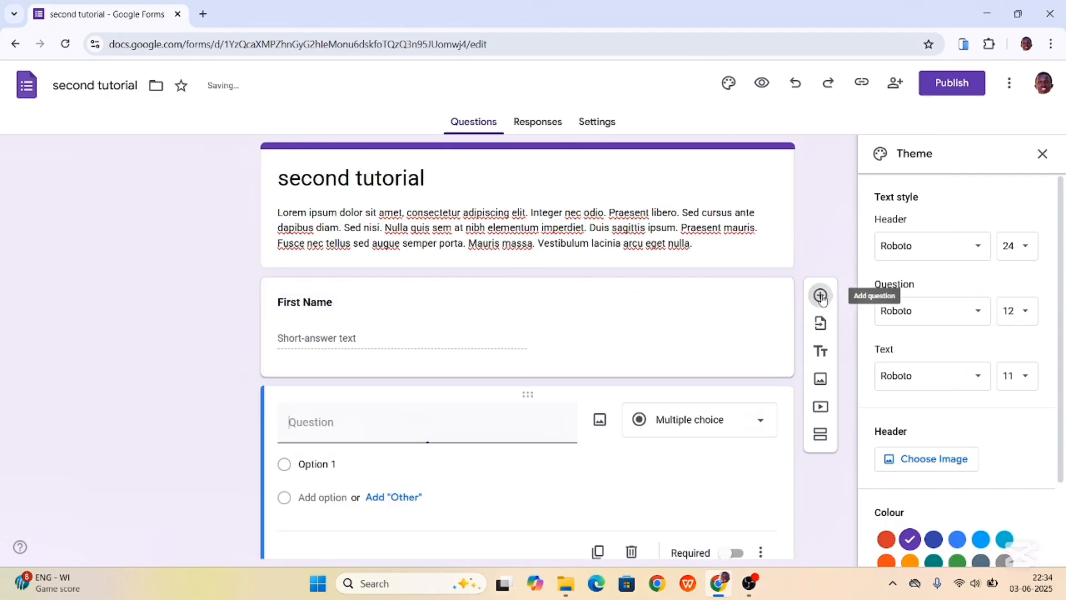
scroll(668, 378, down, 2)
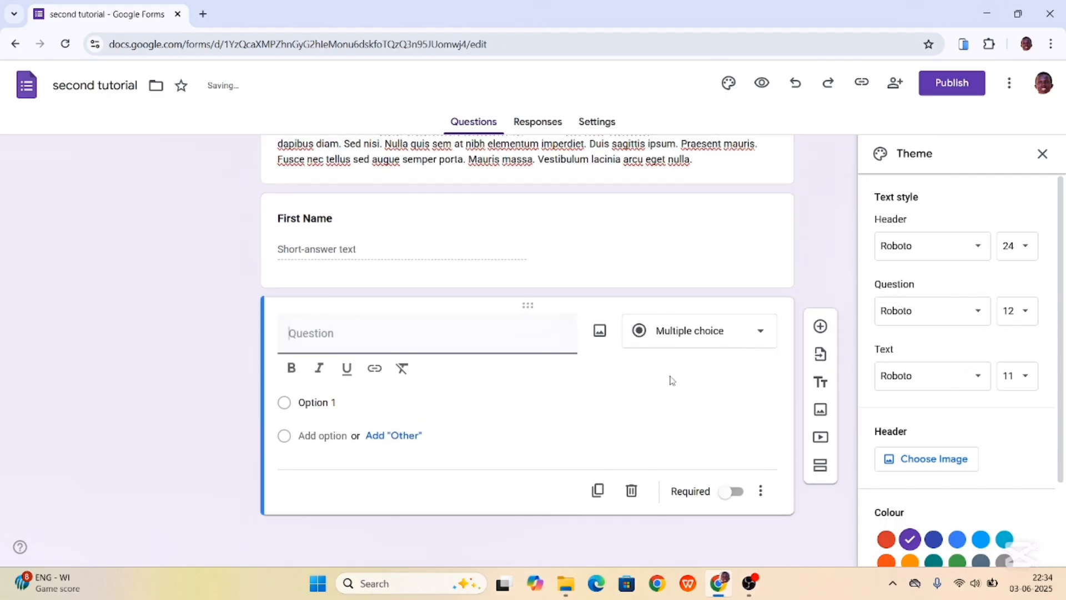
click(744, 334)
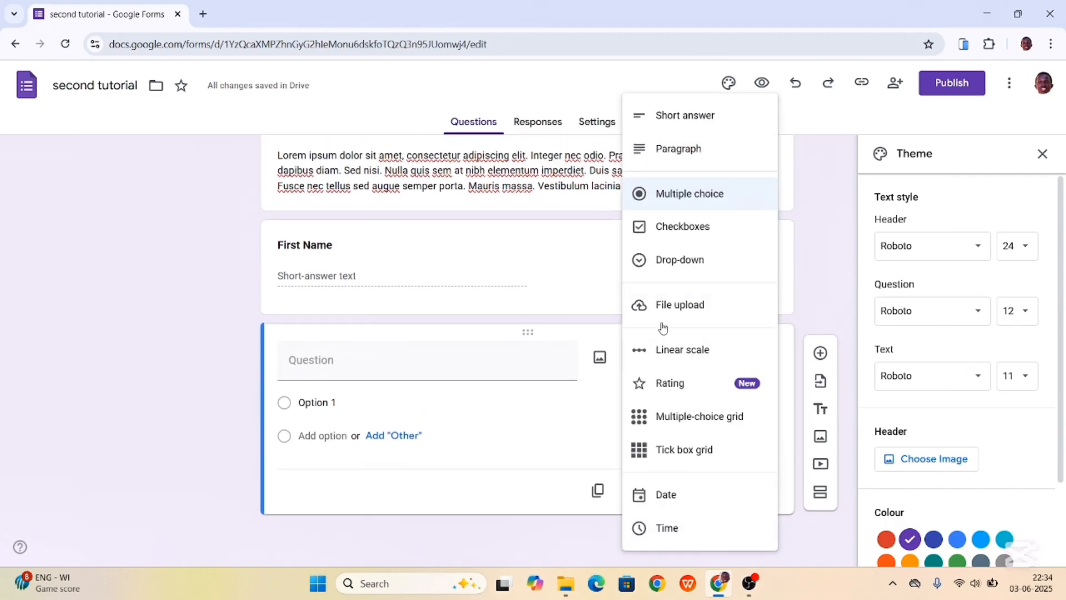
click(664, 158)
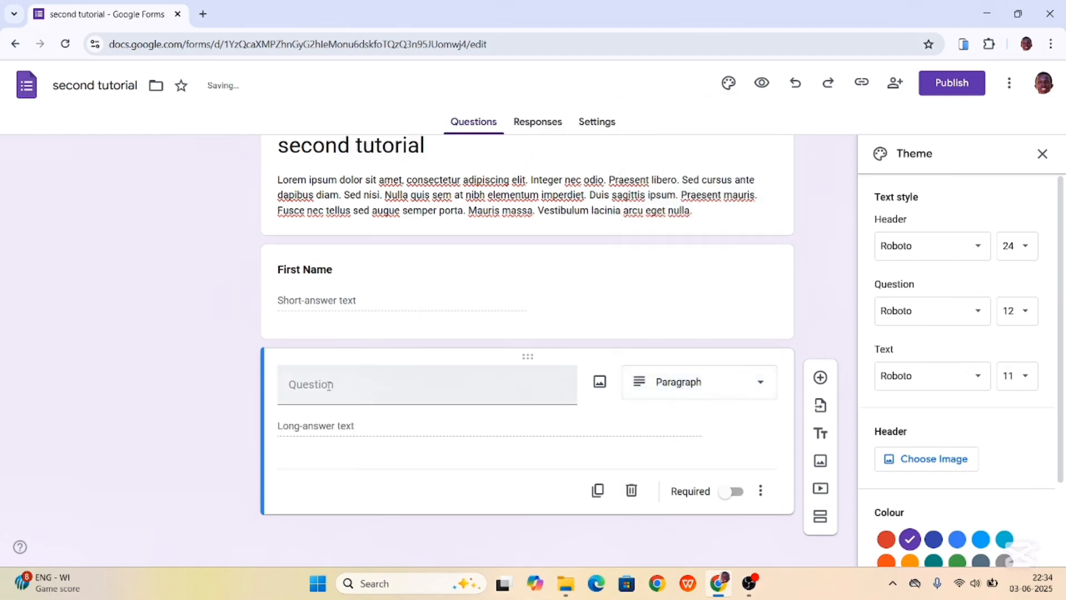
click(329, 385)
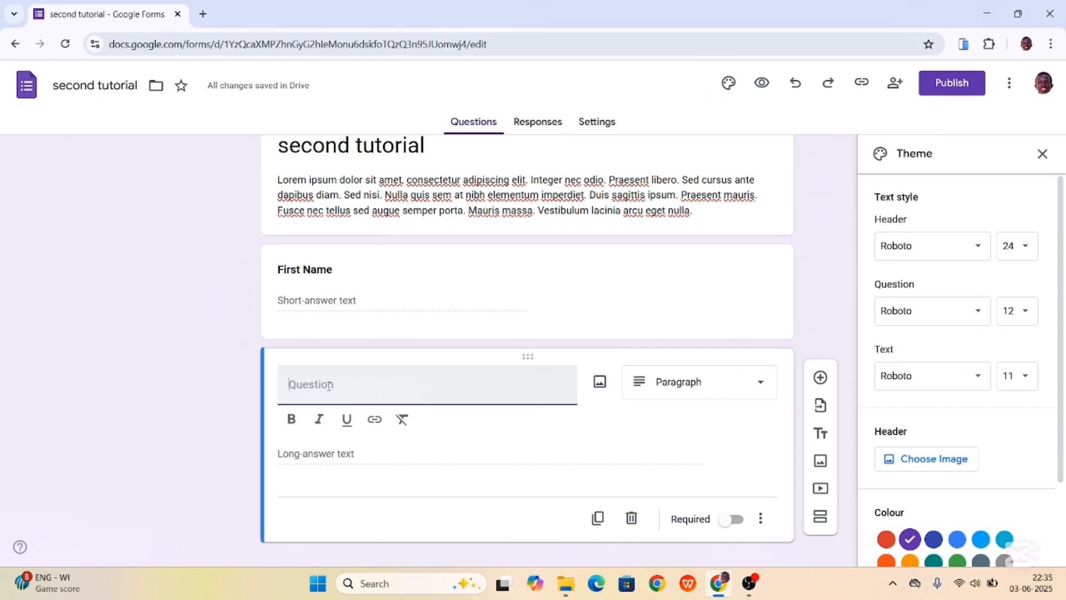
text(Tell)
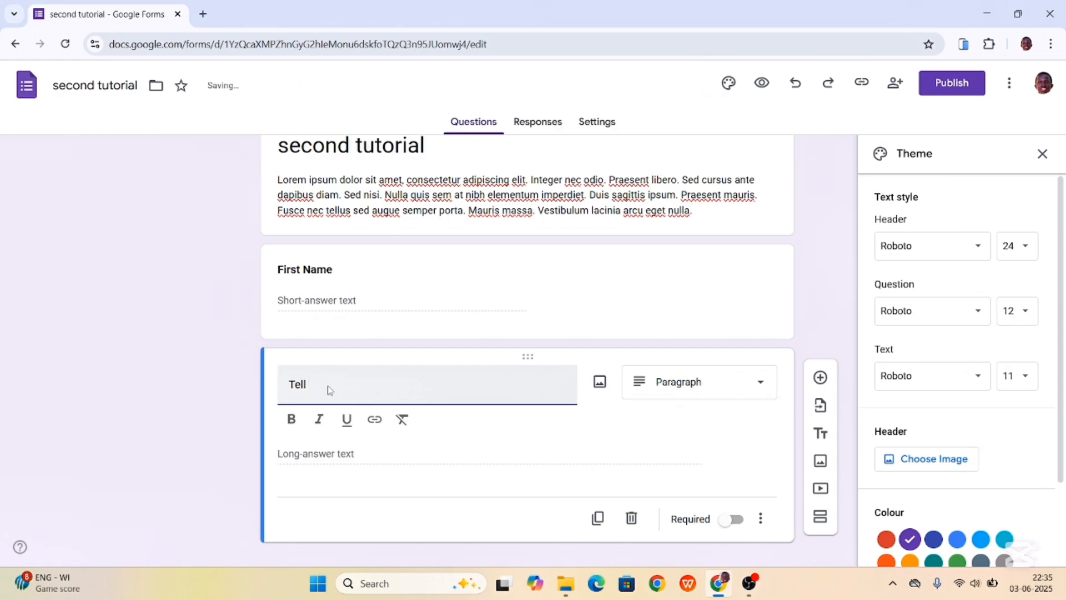
text( us more about yourself)
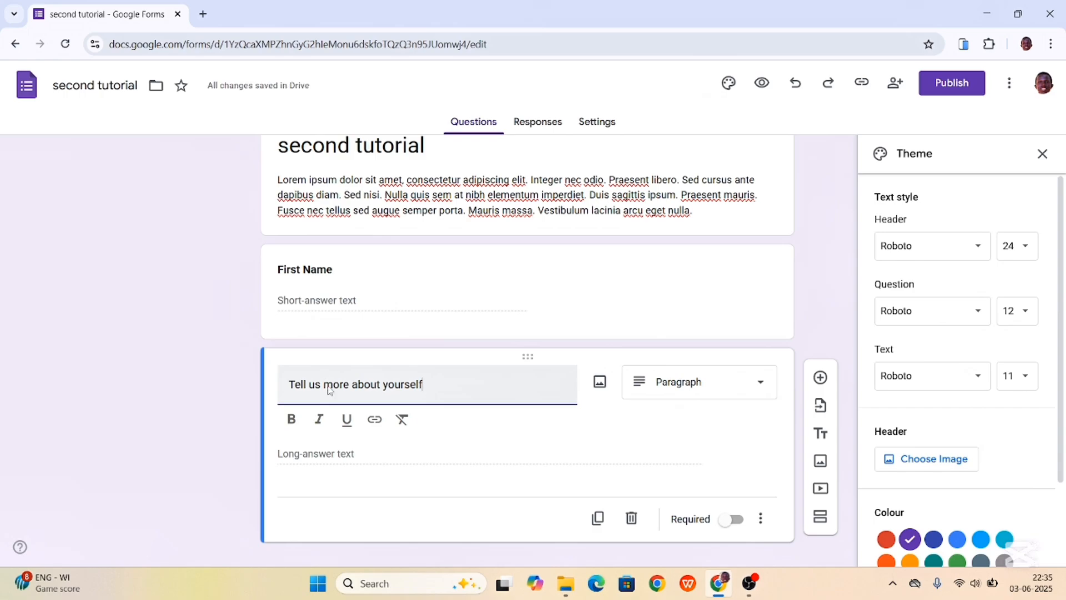
Step: Preview the form and look through its description and both questions
click(757, 93)
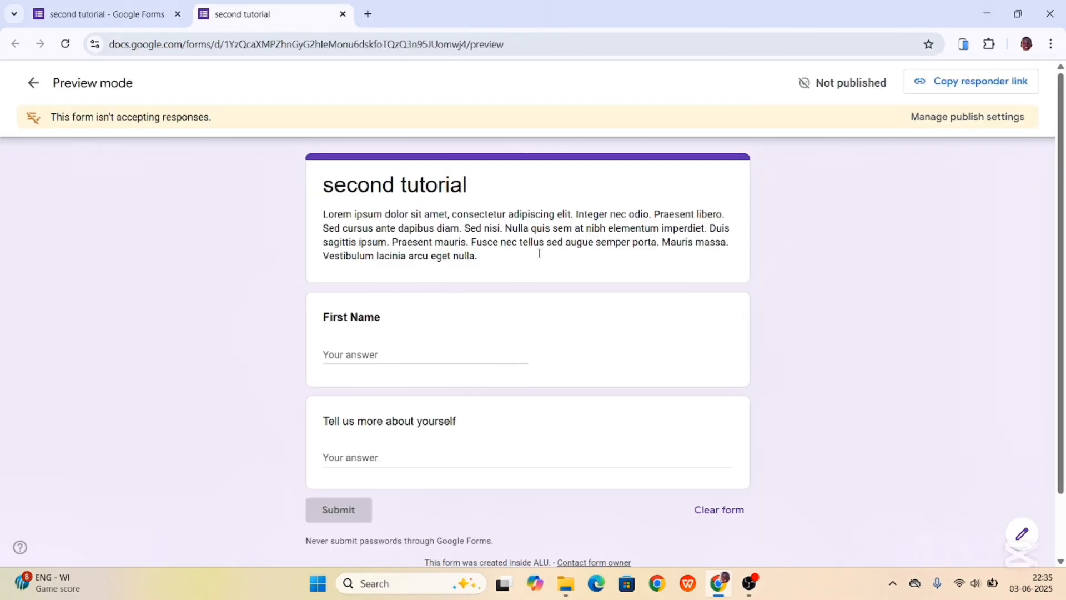
scroll(407, 336, down, 2)
scroll(407, 336, up, 2)
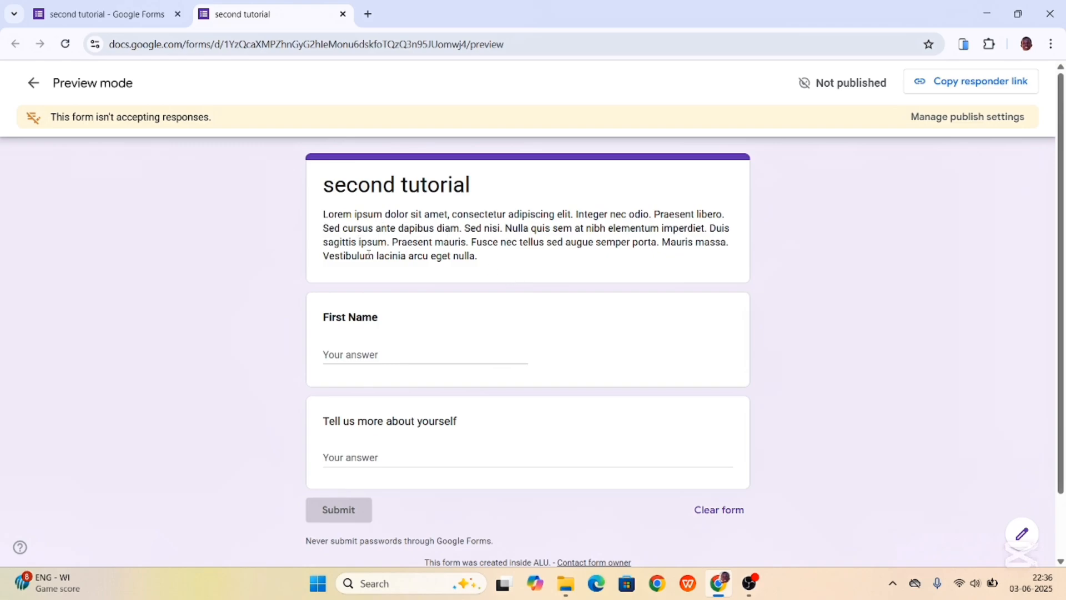
Step: Test the First Name answer field in the preview with the sample text "jfkldjfkldjfkldjfd" and clear it
click(349, 353)
text(jfkldjfkldjfkldjfd)
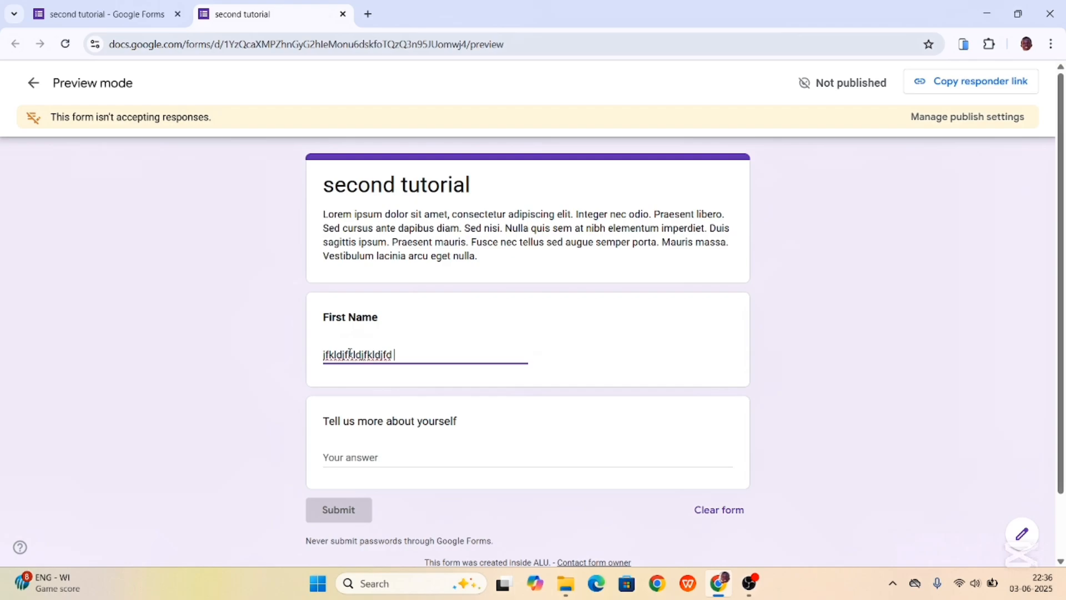
key(BackSpace)
key(BackSpace)
key(BackSpace)
key(BackSpace)
key(BackSpace)
key(BackSpace)
key(BackSpace)
key(BackSpace)
key(BackSpace)
key(BackSpace)
key(BackSpace)
key(BackSpace)
key(BackSpace)
key(BackSpace)
key(BackSpace)
key(BackSpace)
key(BackSpace)
key(BackSpace)
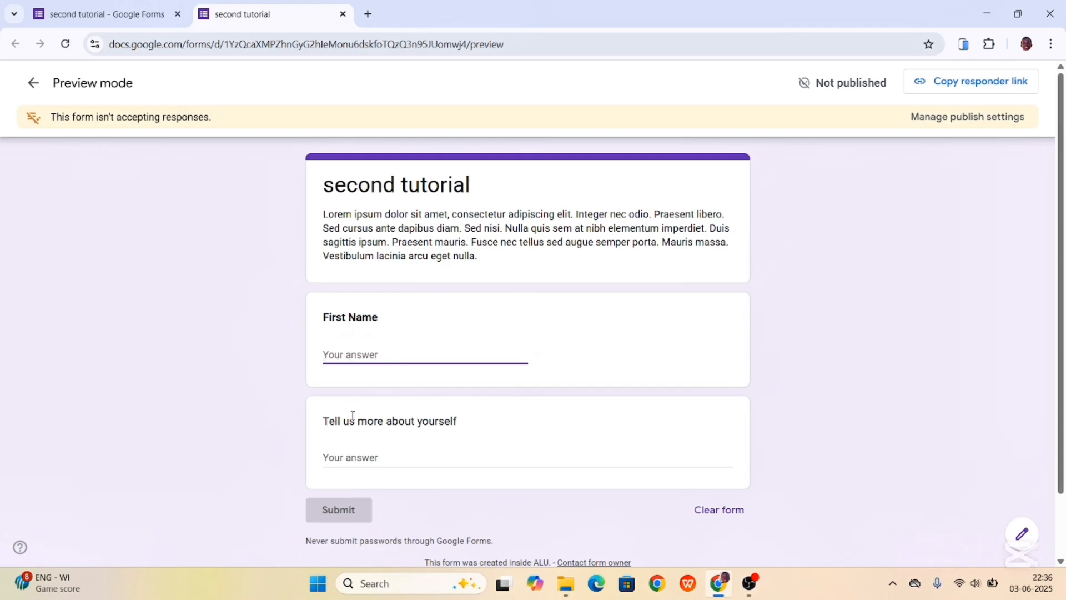
Step: Test the "Tell us more about yourself" answer field with four lines of sample text, clear it, and close the preview
click(353, 471)
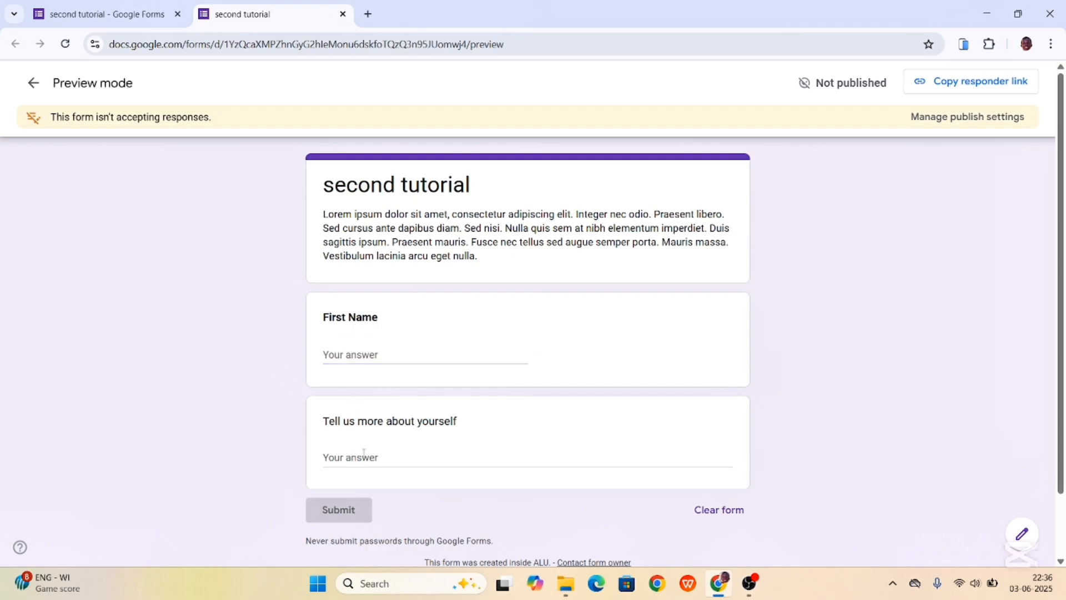
click(363, 452)
text(djfkldjkfjd)
key(Return)
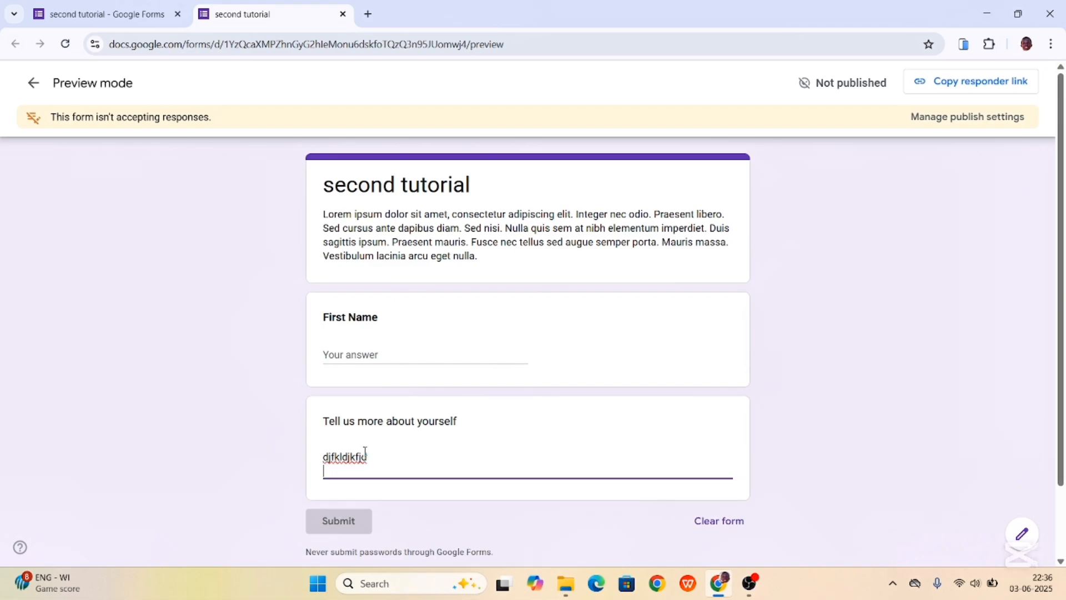
text(kdjfkdjfd)
key(Return)
text(hkdjfk)
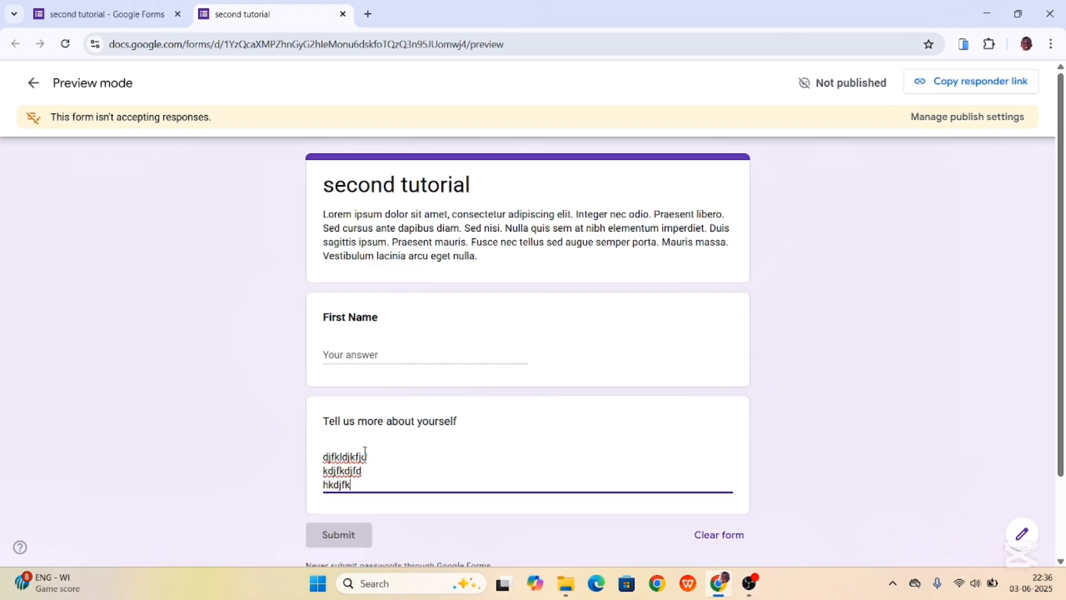
text(dj)
key(Return)
text(dkjfk)
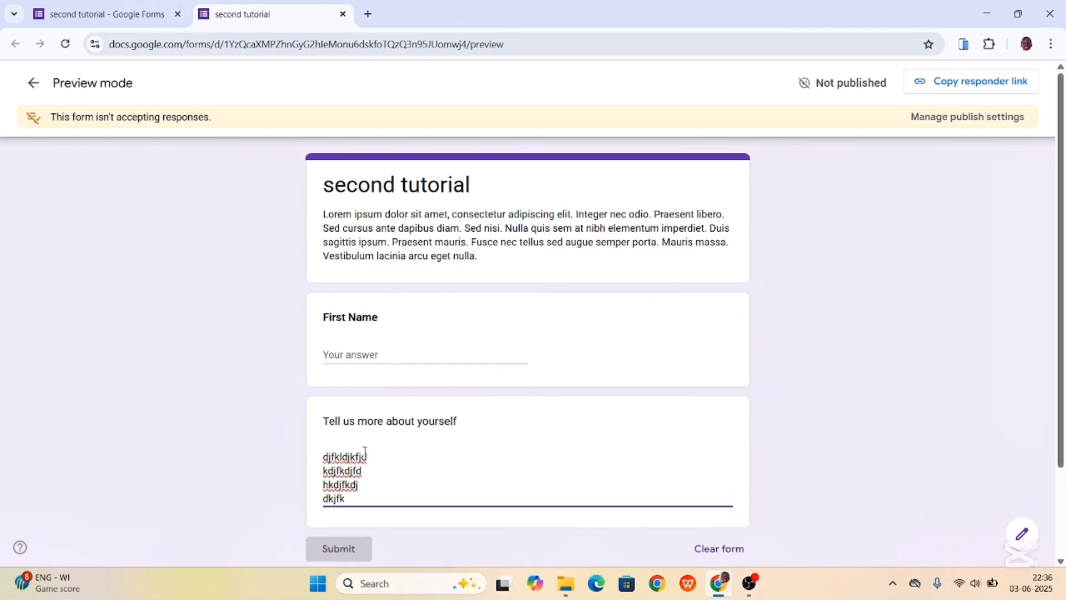
key(BackSpace)
key(BackSpace)
key(BackSpace)
key(BackSpace)
key(BackSpace)
key(BackSpace)
key(BackSpace)
key(BackSpace)
key(BackSpace)
key(BackSpace)
key(BackSpace)
key(BackSpace)
key(BackSpace)
key(BackSpace)
key(BackSpace)
key(BackSpace)
key(BackSpace)
key(BackSpace)
key(BackSpace)
key(BackSpace)
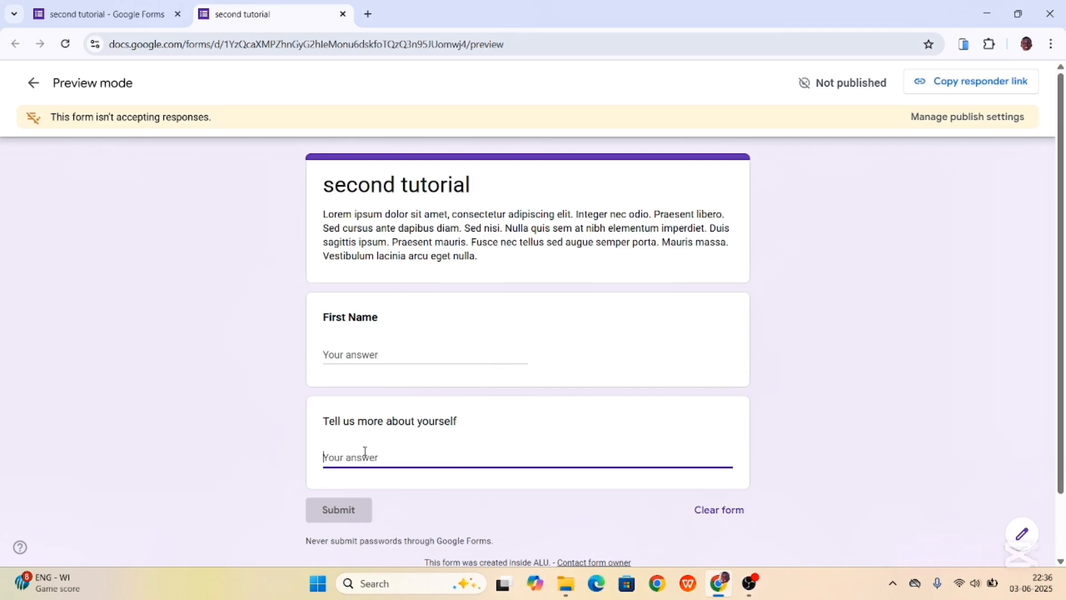
click(343, 15)
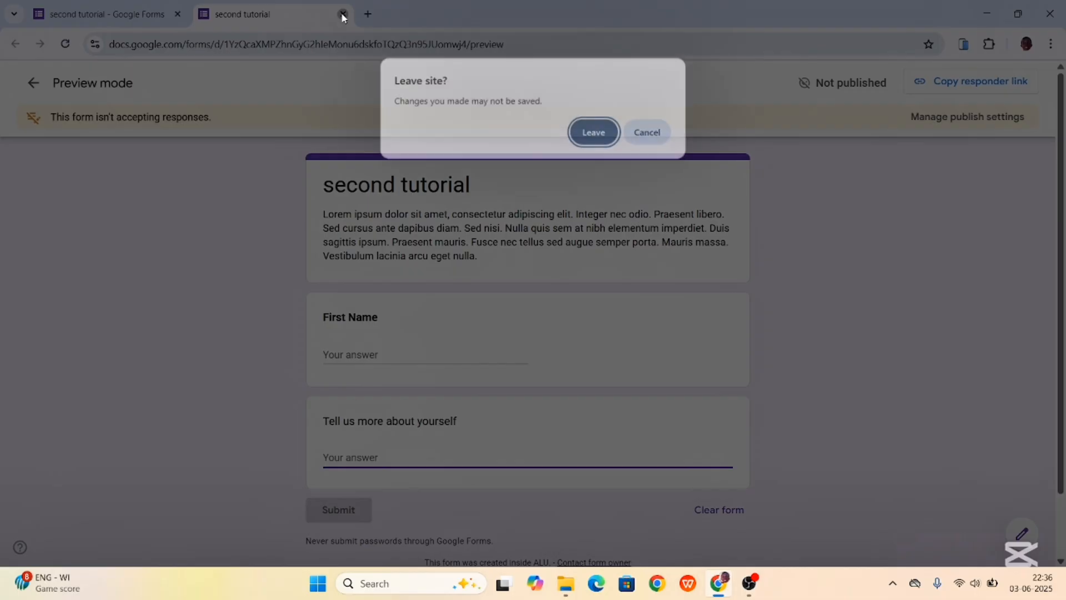
click(595, 133)
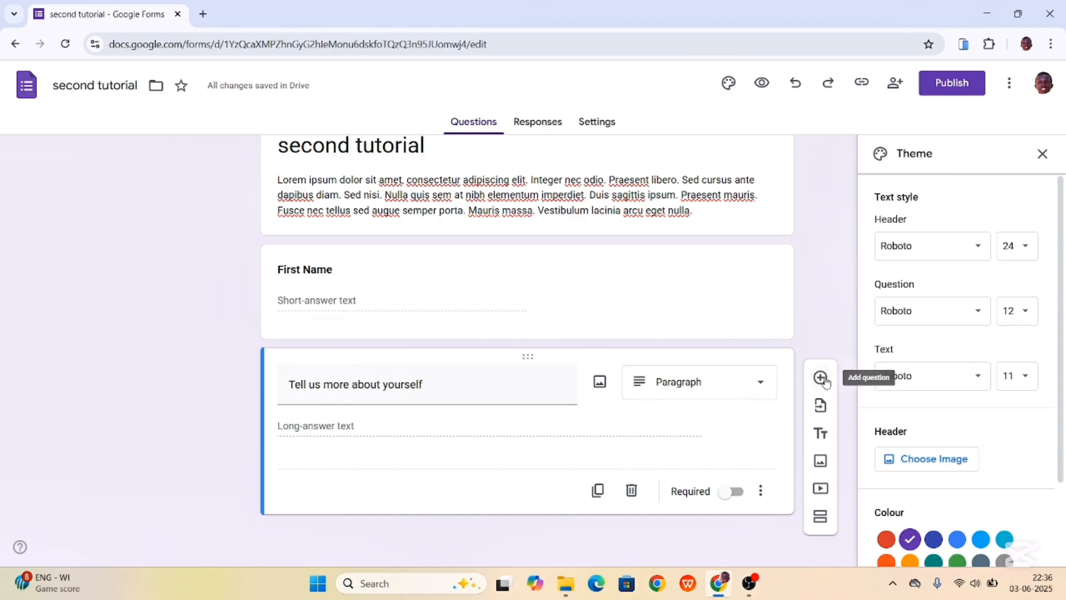
Step: Add a Multiple choice question titled "Which class are you in?" below the "Tell us more about yourself" question
click(821, 378)
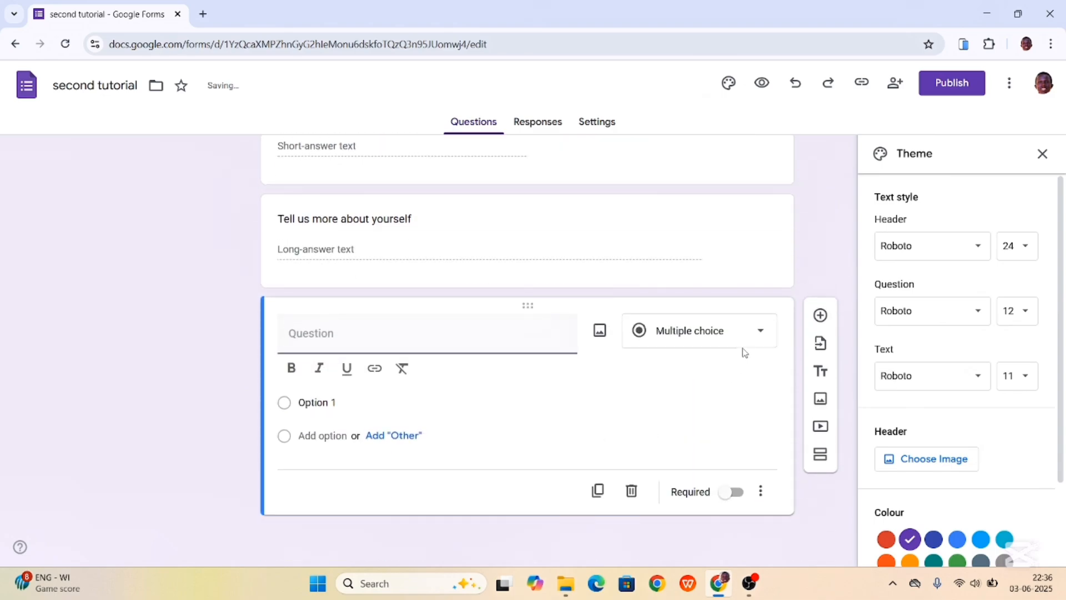
click(726, 338)
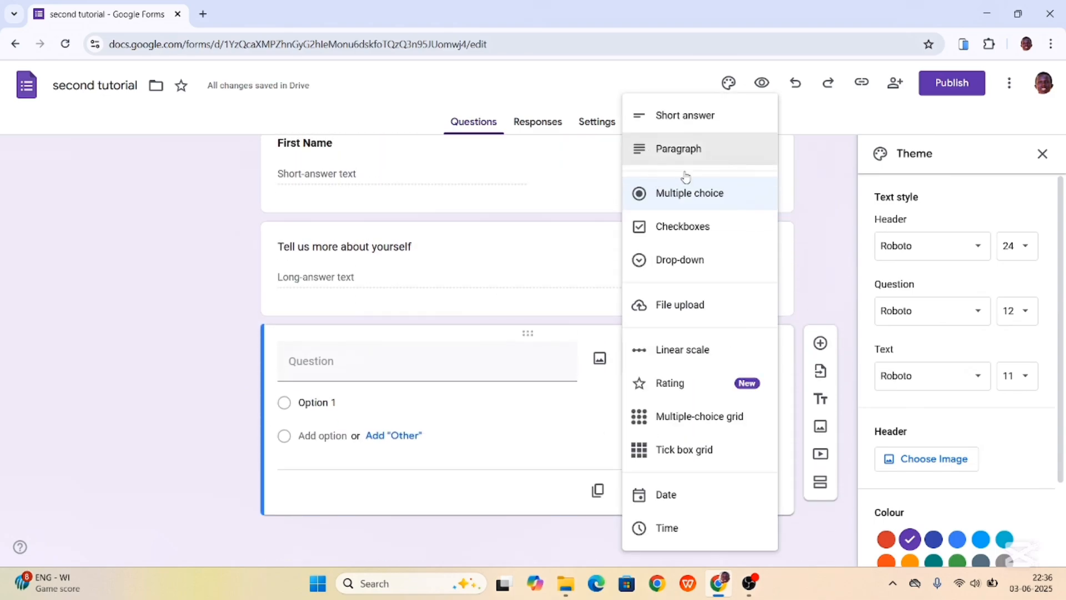
click(674, 193)
click(344, 351)
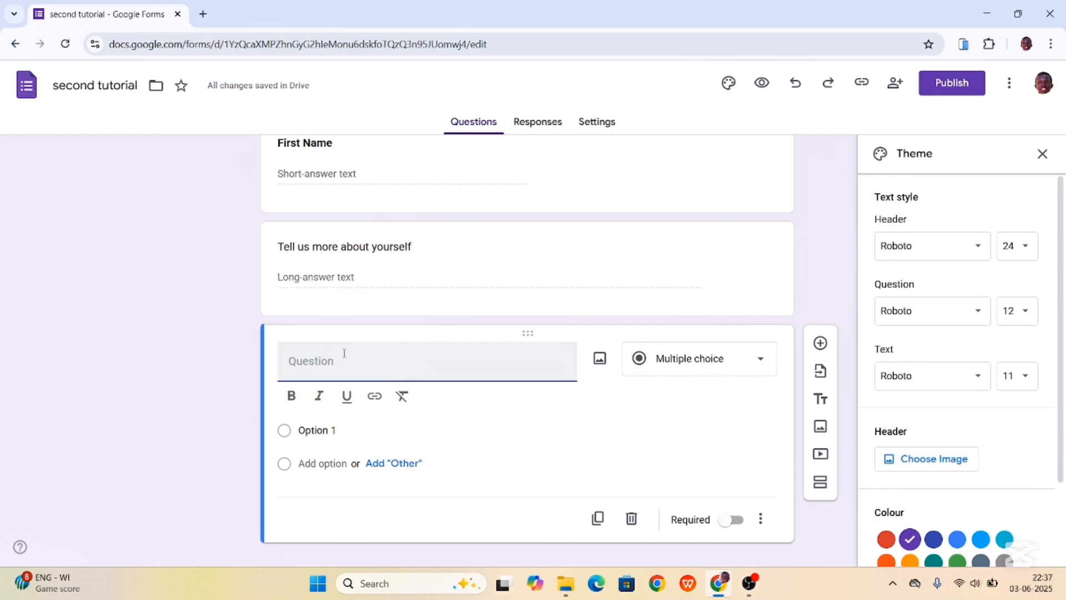
text(Which class are yiou in)
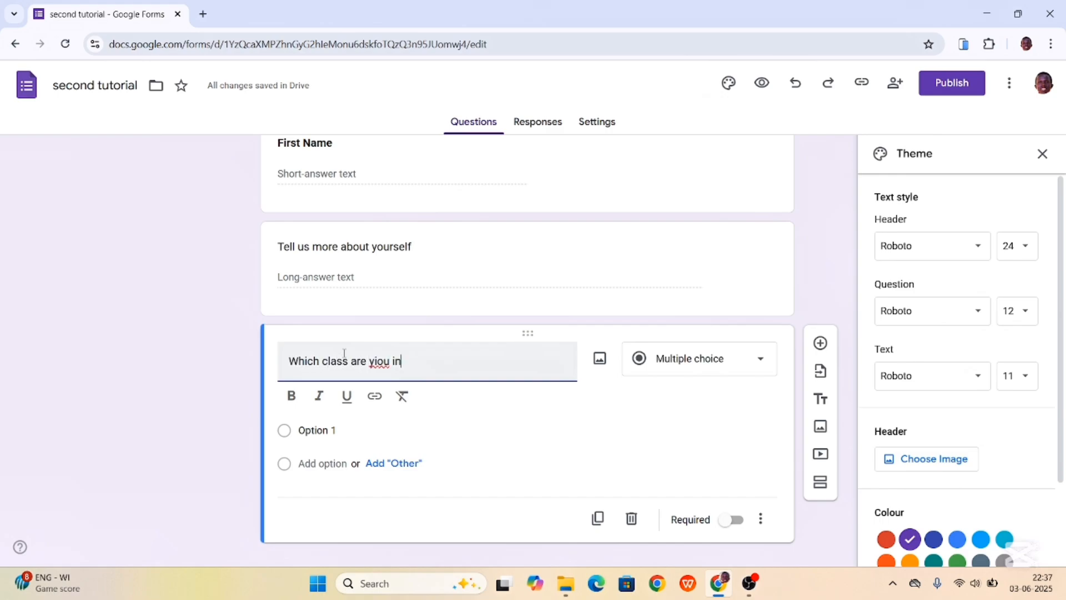
key(BackSpace)
key(BackSpace)
key(BackSpace)
key(BackSpace)
key(BackSpace)
key(BackSpace)
text(ou in?)
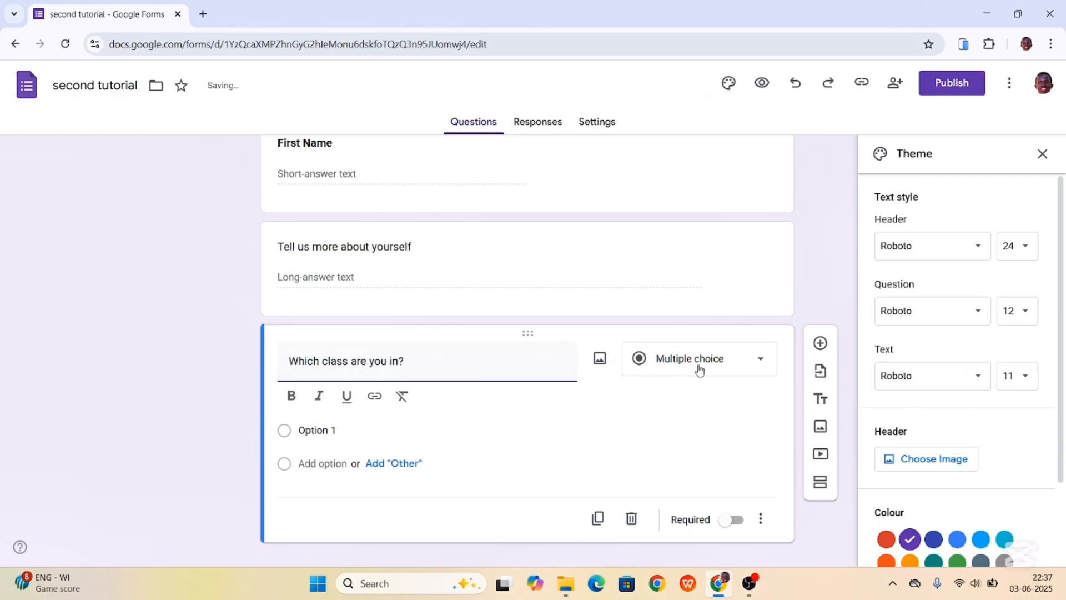
Step: Enter "Primary one" and "Primary Two" as the first two options of the class question
click(335, 439)
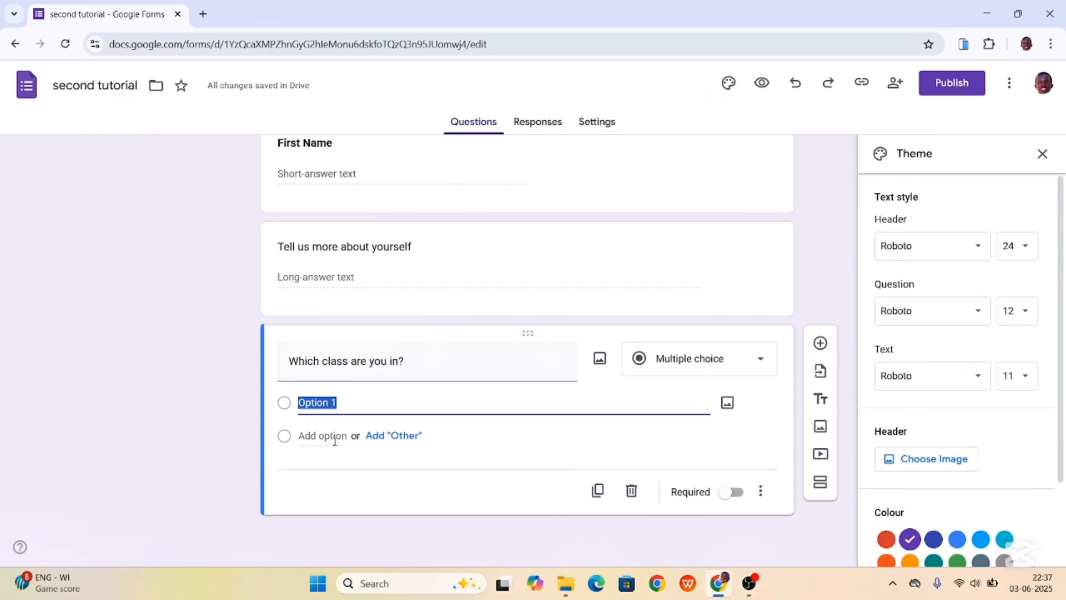
text(P)
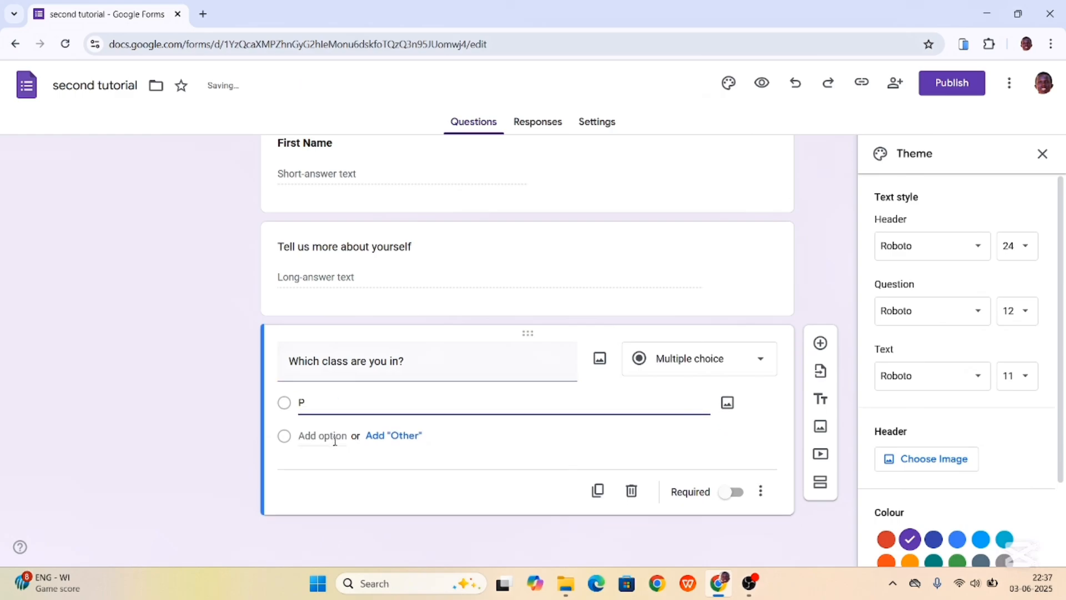
text(rimary one)
click(302, 442)
text(Prima)
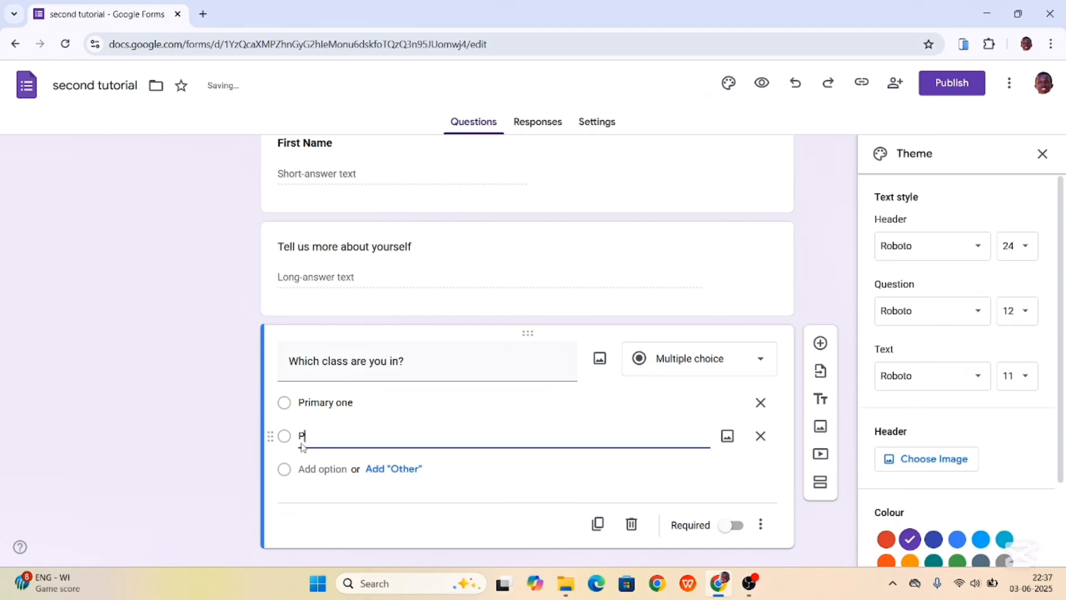
text(ry Two)
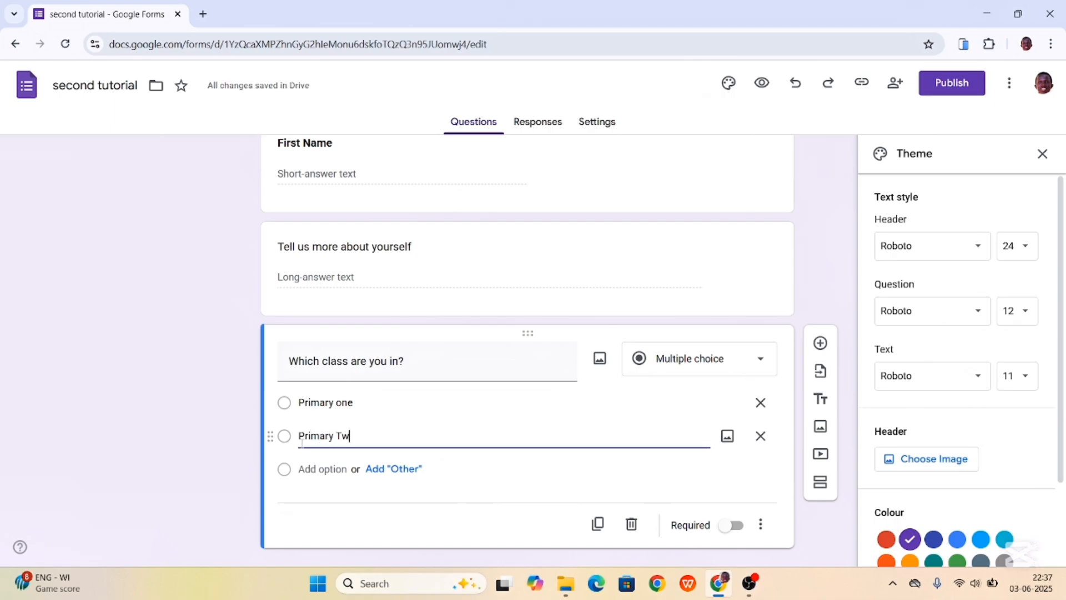
Step: Add "Primary three" as the third option of the class question, followed by an "Other" option
click(300, 469)
text(P)
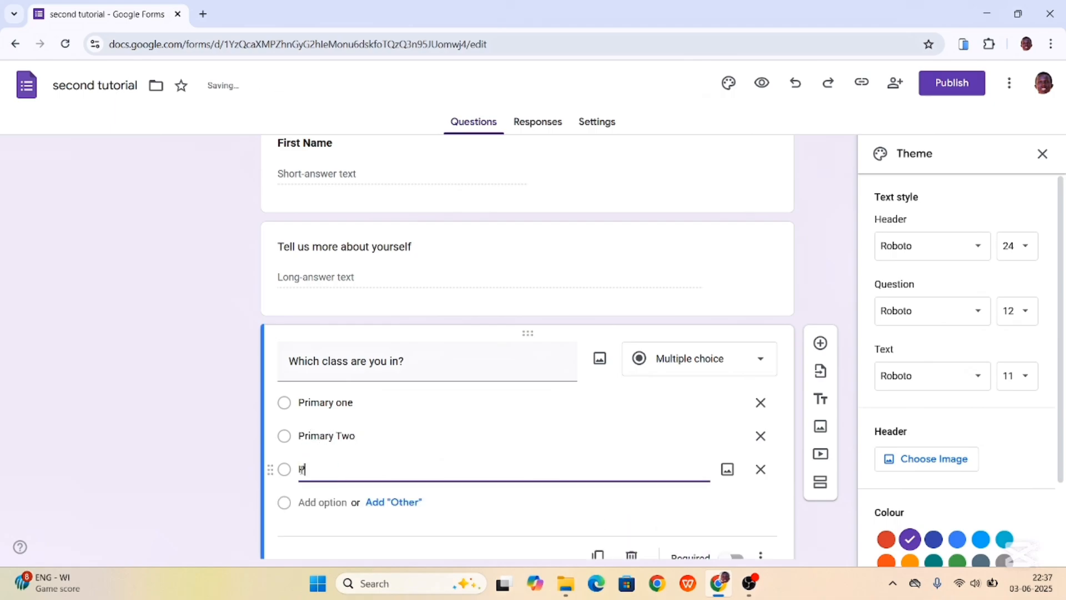
text(rimaary)
key(BackSpace)
key(BackSpace)
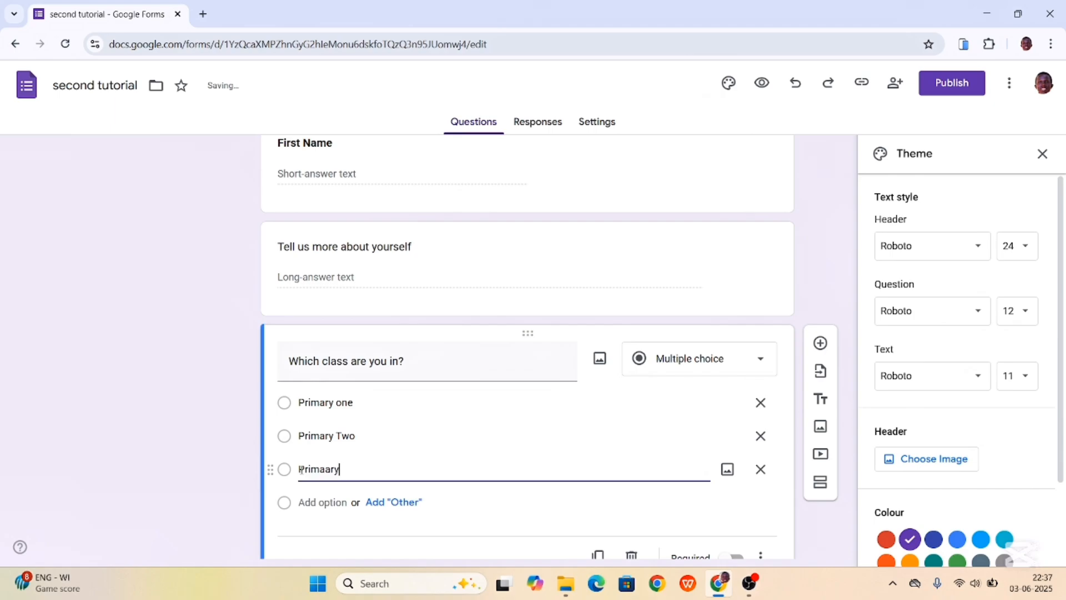
key(BackSpace)
text(ry three)
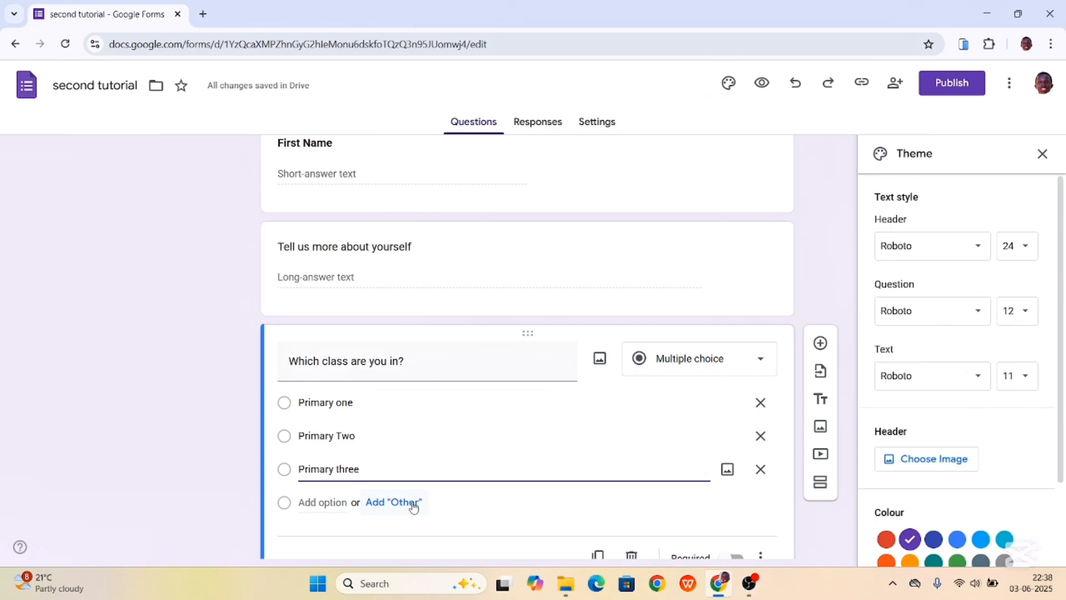
click(408, 502)
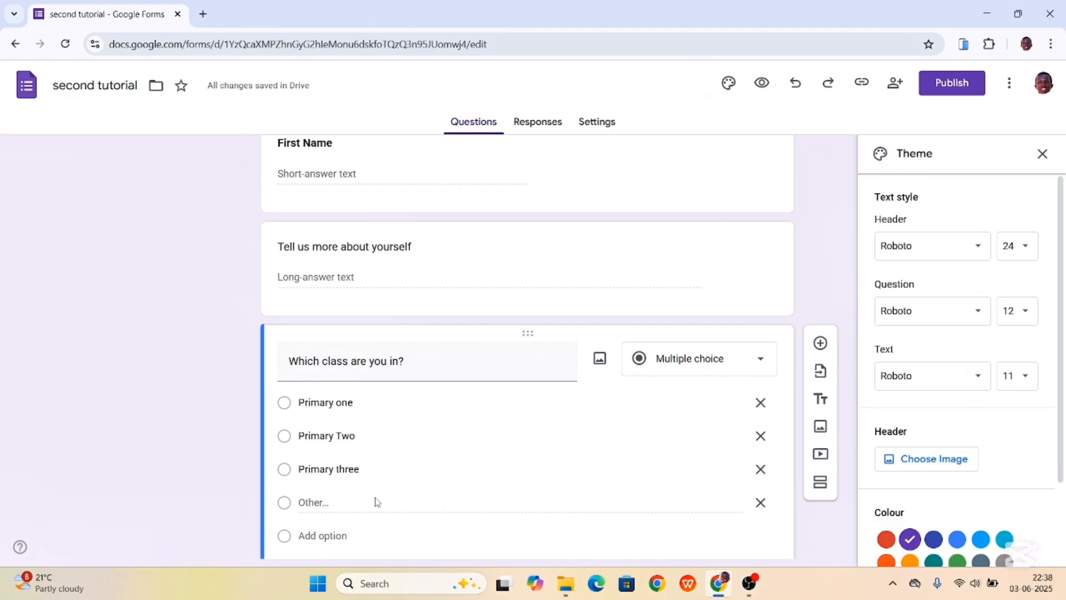
Step: Preview the form and look through all its questions down to the multiple-choice class question
click(763, 83)
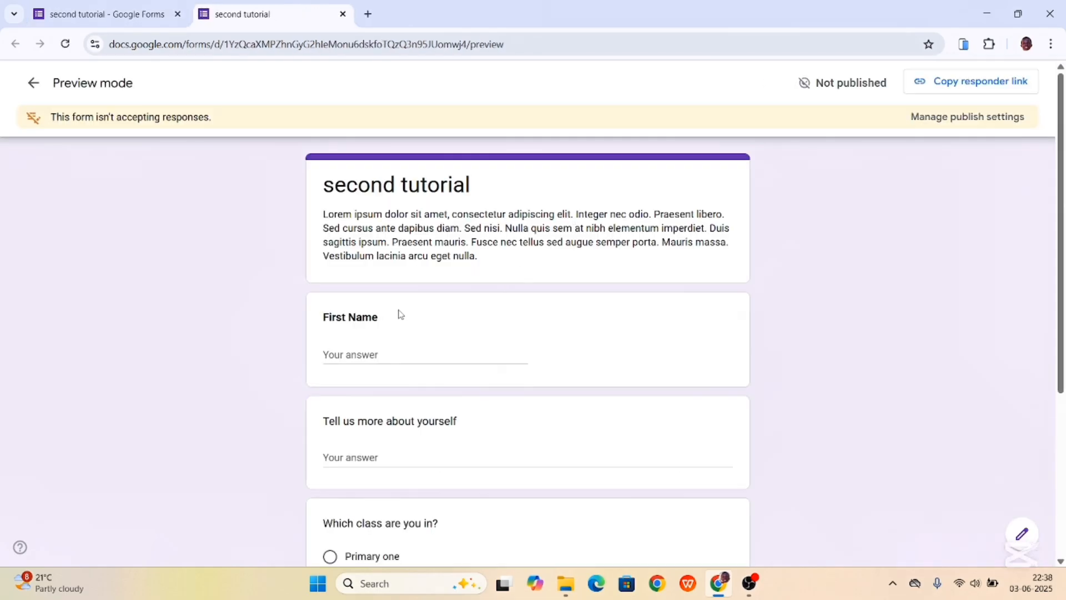
scroll(399, 314, down, 2)
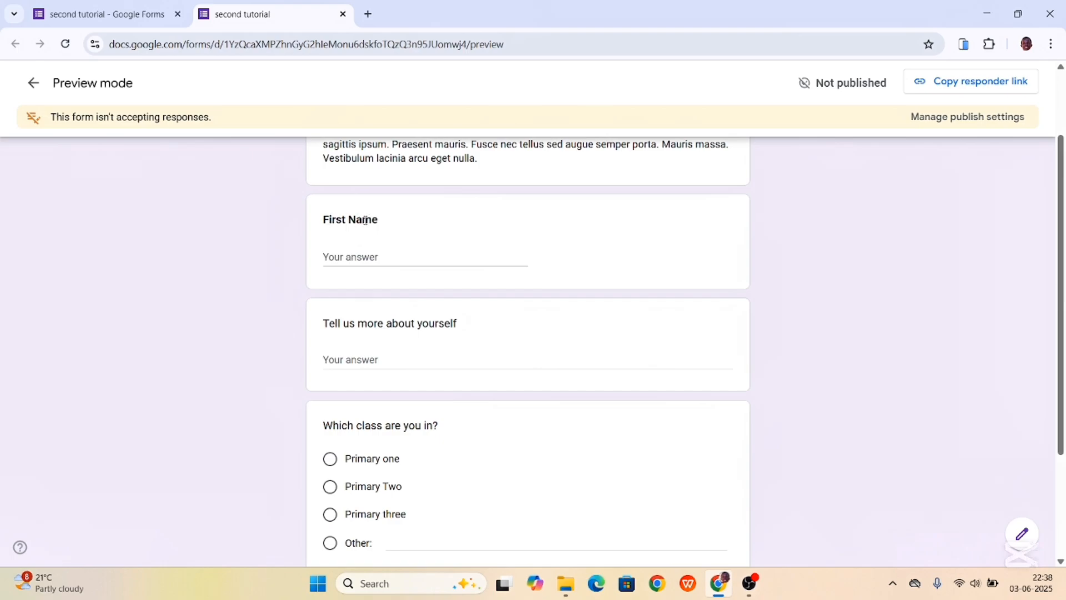
scroll(364, 221, down, 1)
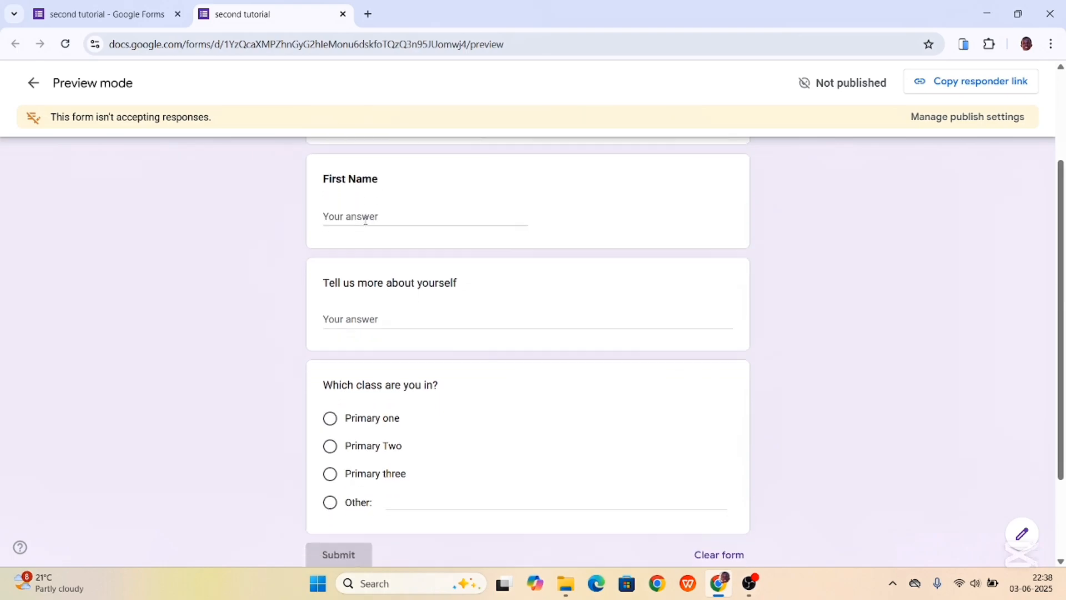
scroll(381, 286, down, 3)
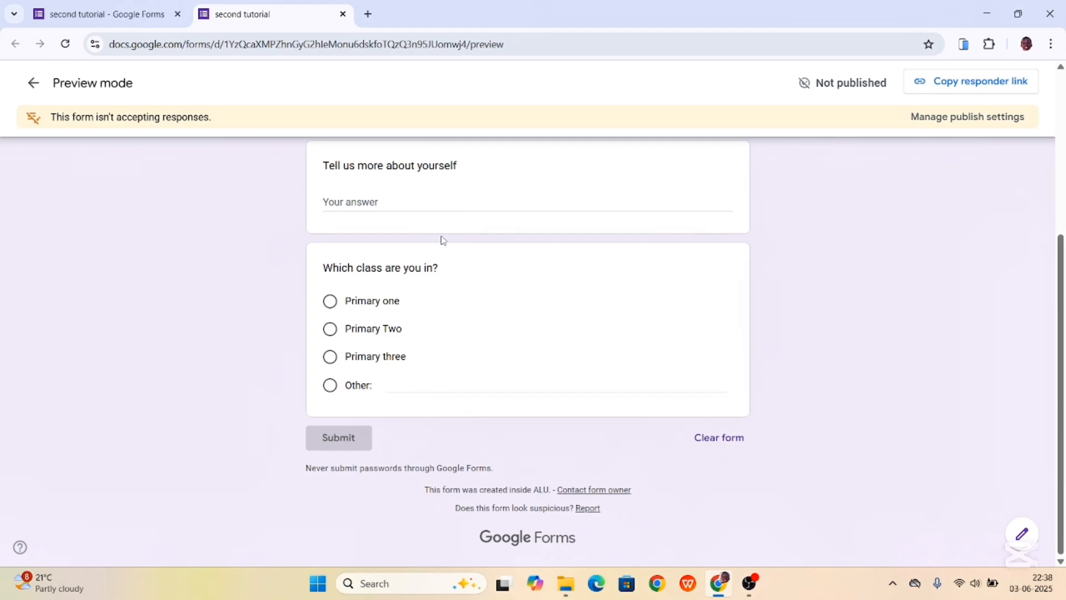
Step: Test the class question in the preview by choosing Primary one, Primary Two, and finally Other with the answer "Primary seven"
click(331, 305)
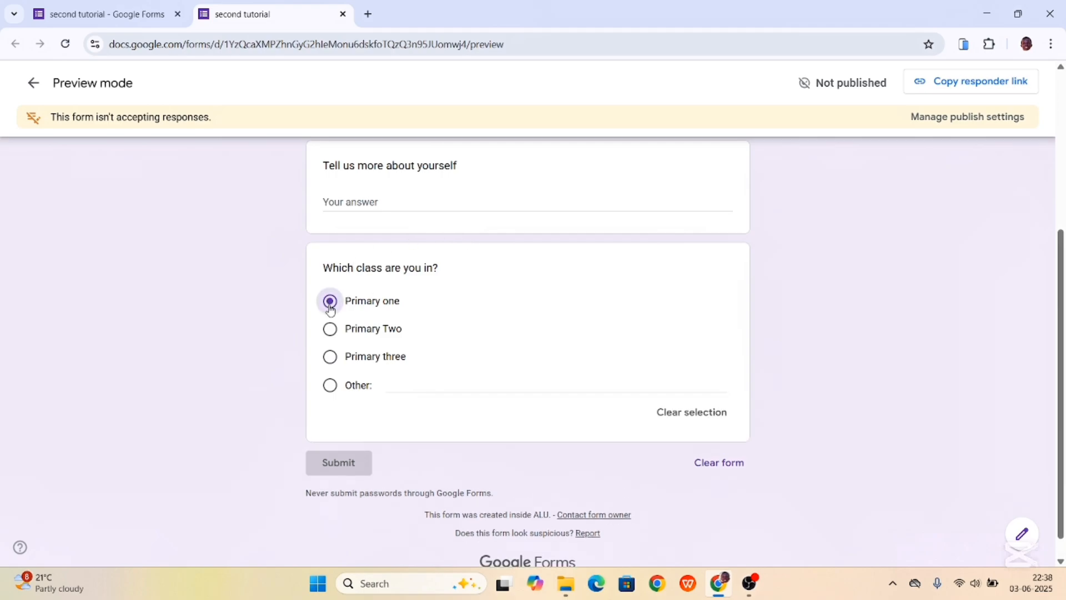
click(330, 332)
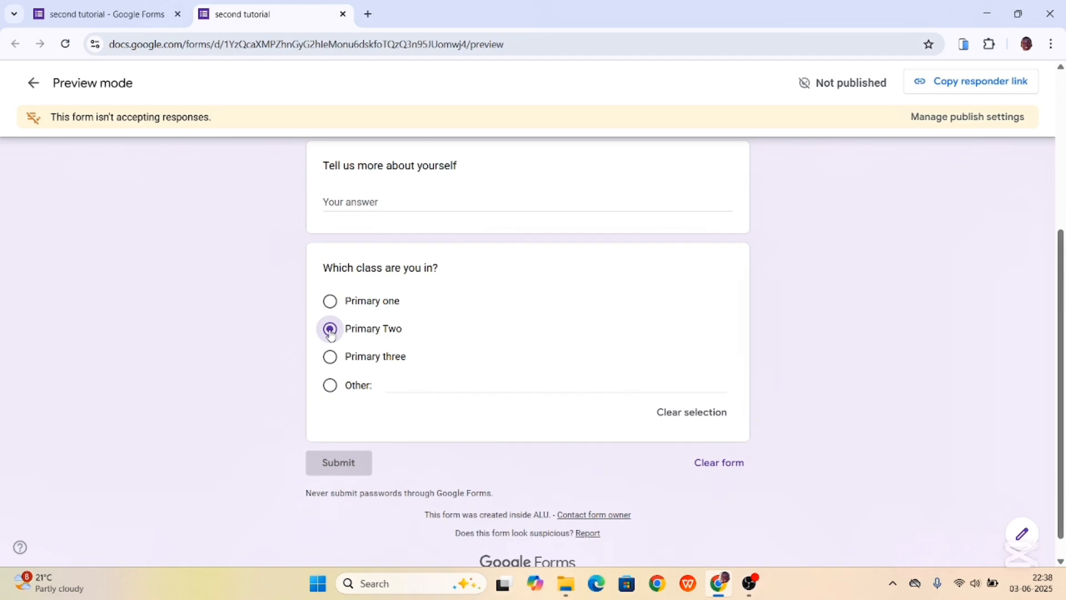
click(330, 387)
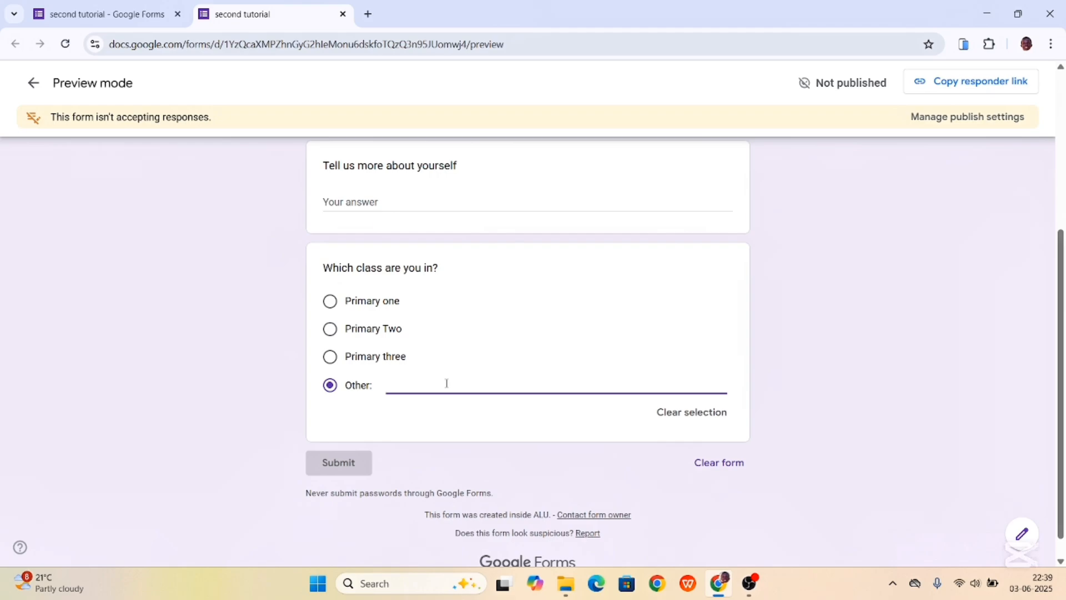
text(C)
key(BackSpace)
text(Primary seven)
Step: Test the two text questions in the preview with "rooe" for the paragraph answer and "eroe" for First Name
scroll(502, 376, down, 1)
scroll(502, 376, up, 2)
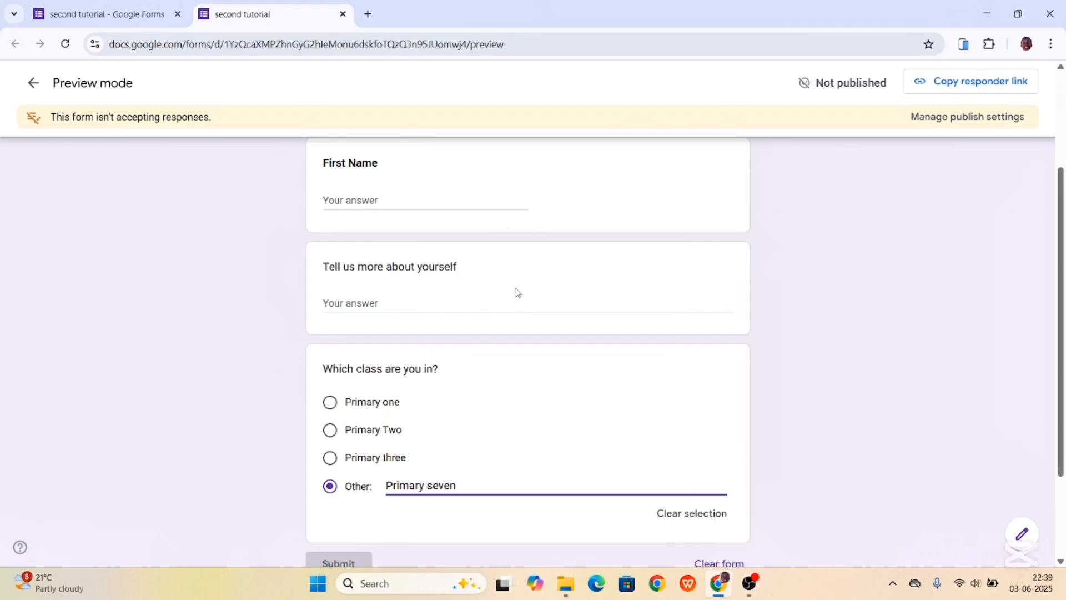
click(408, 298)
text(rooe)
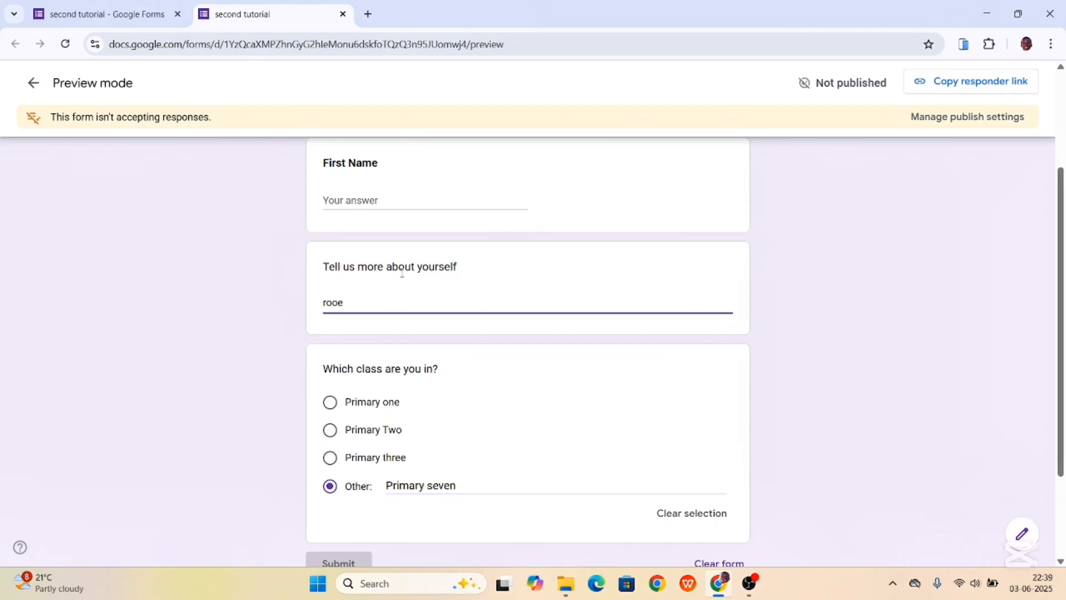
click(425, 191)
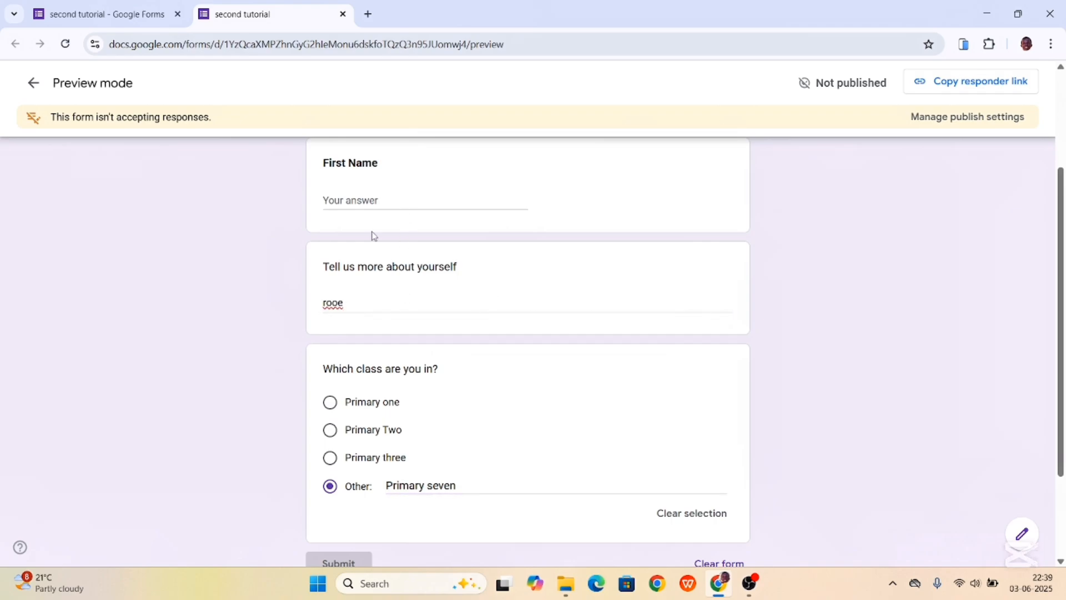
click(387, 203)
text(eroe)
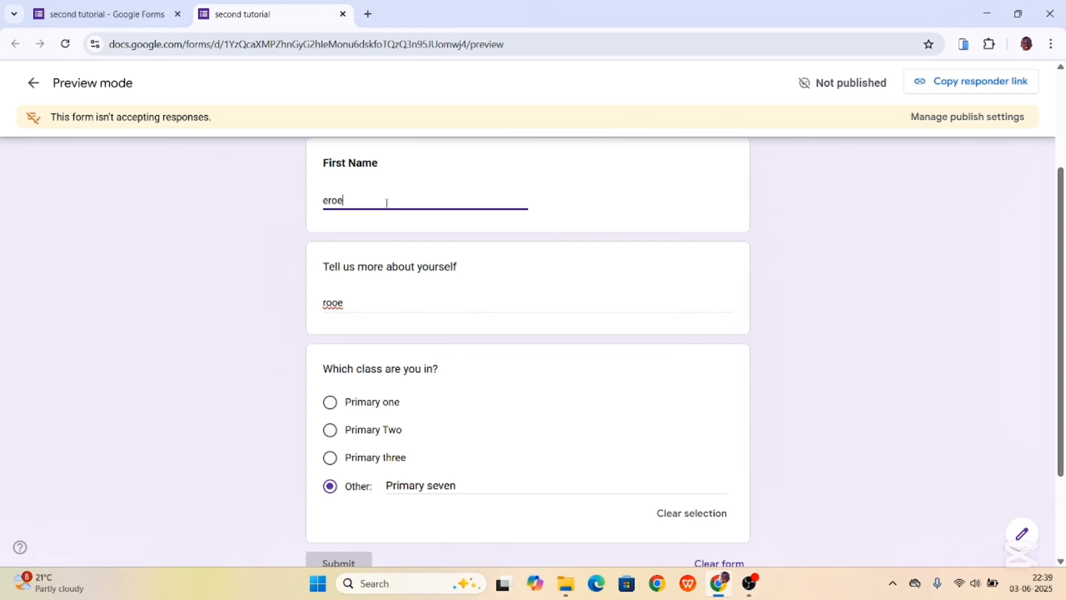
scroll(387, 203, down, 3)
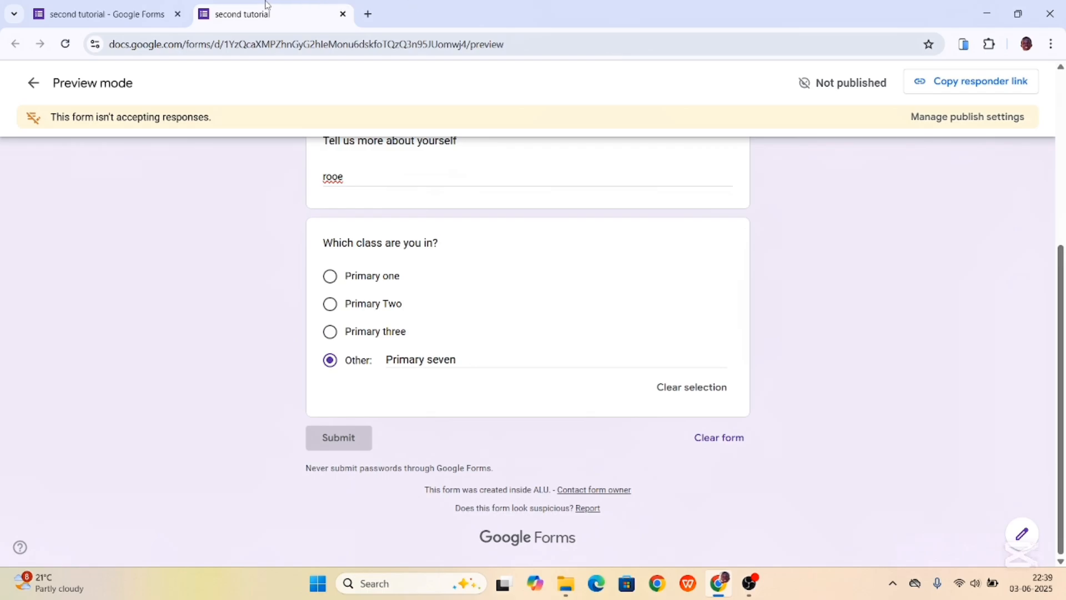
Step: Close the form preview, discarding the sample answers, and return to the form editor
click(148, 10)
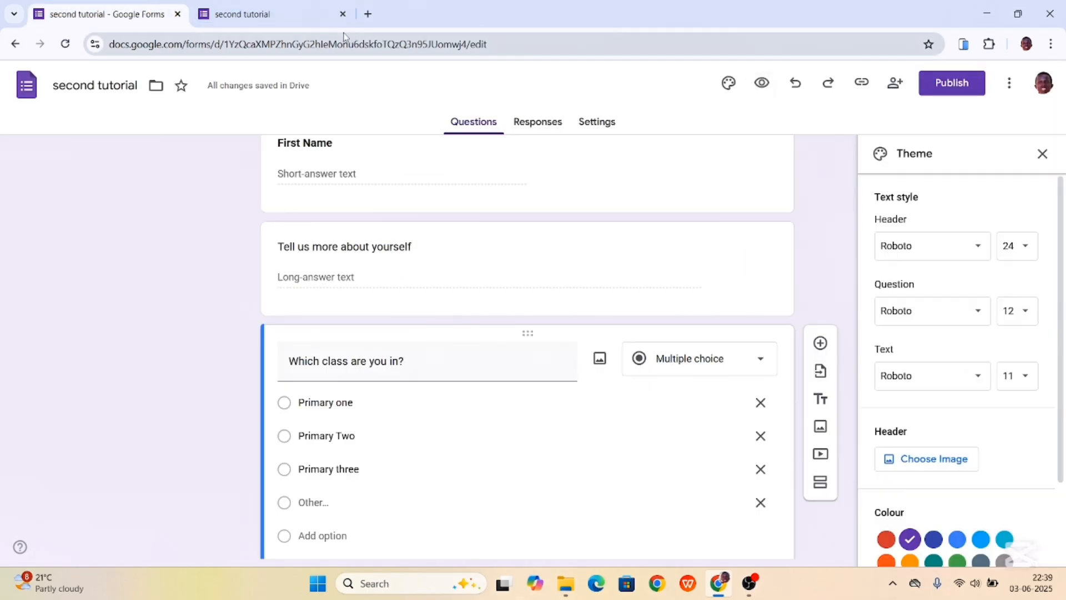
click(344, 15)
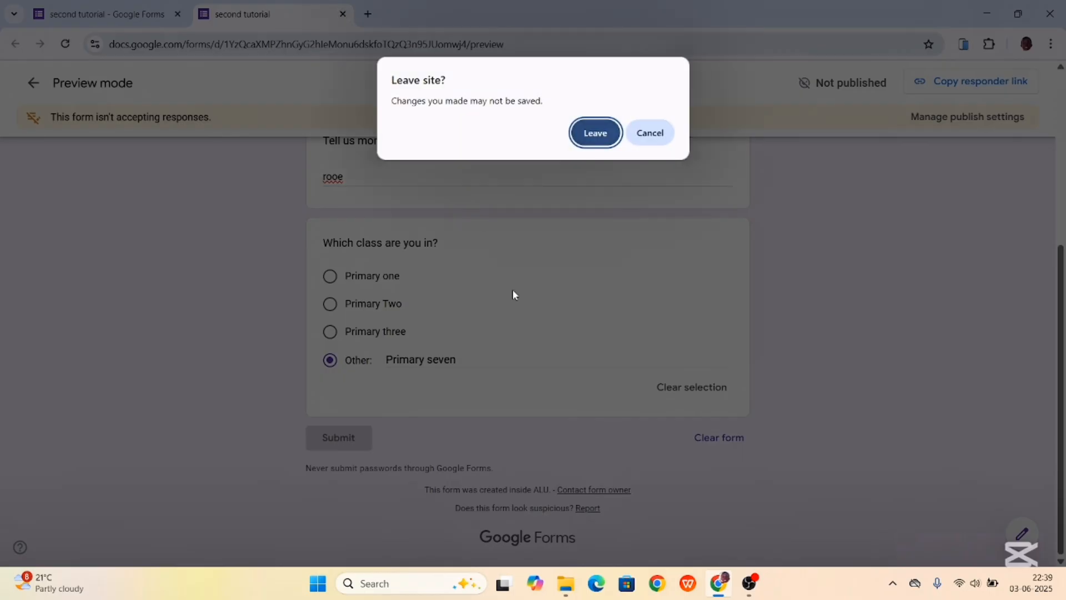
click(594, 132)
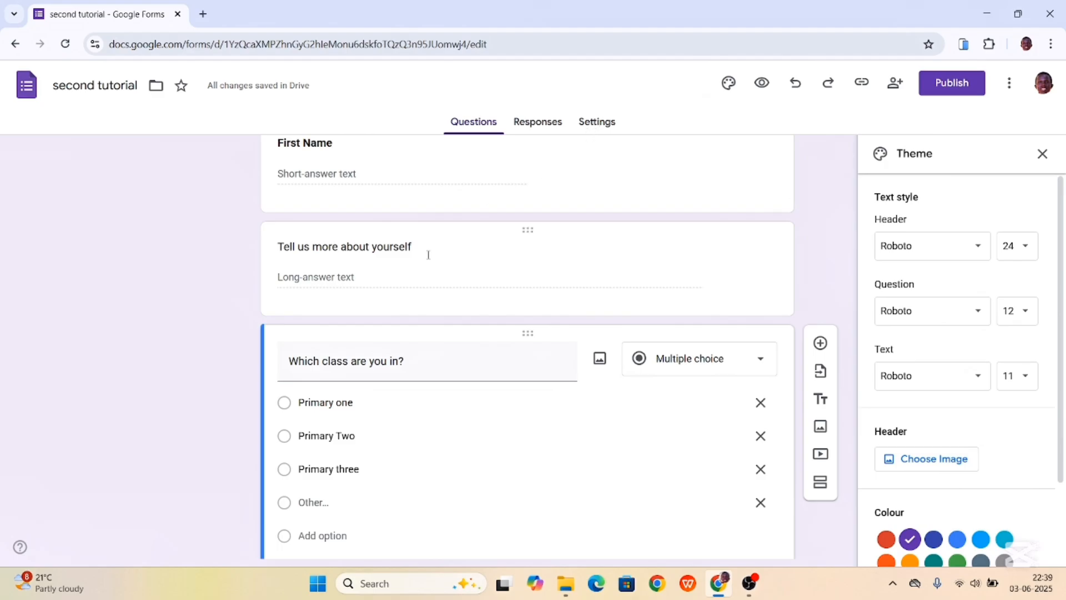
Step: Add a new question below the class question and set its type to Checkboxes
scroll(428, 254, down, 2)
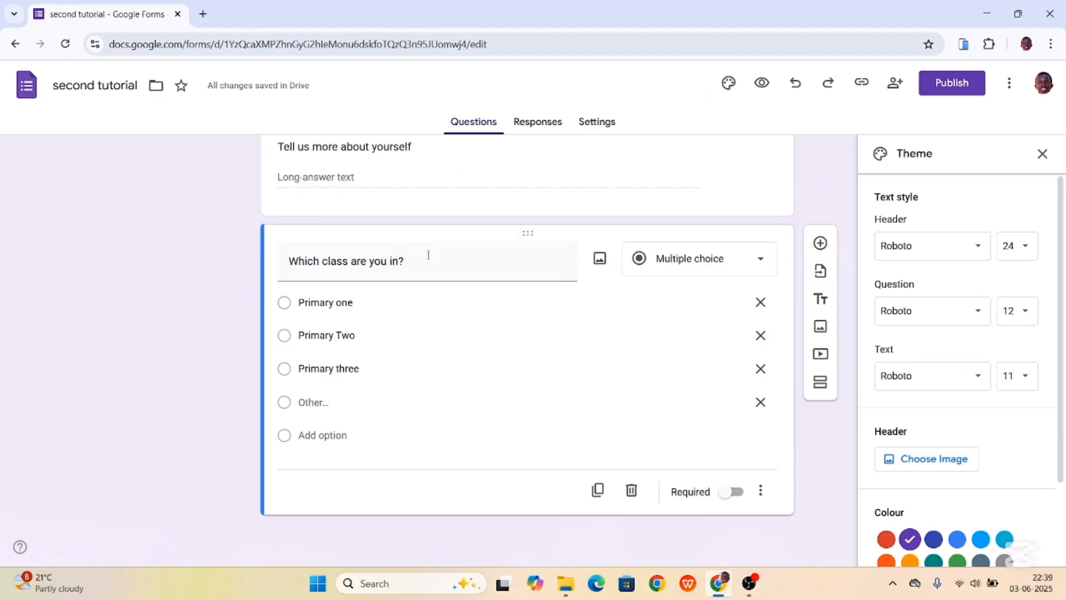
click(821, 243)
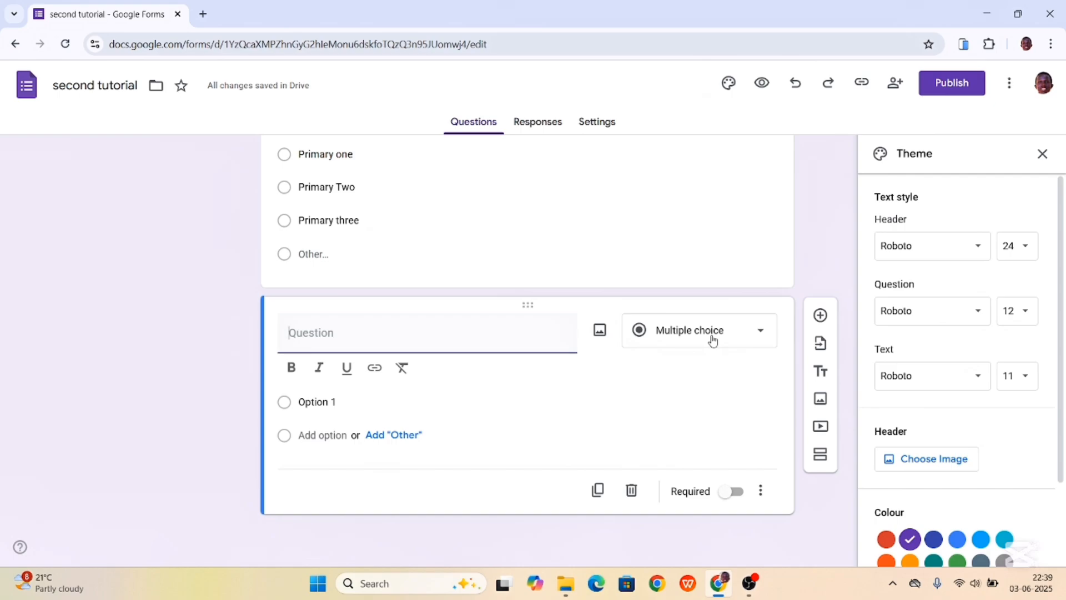
click(712, 341)
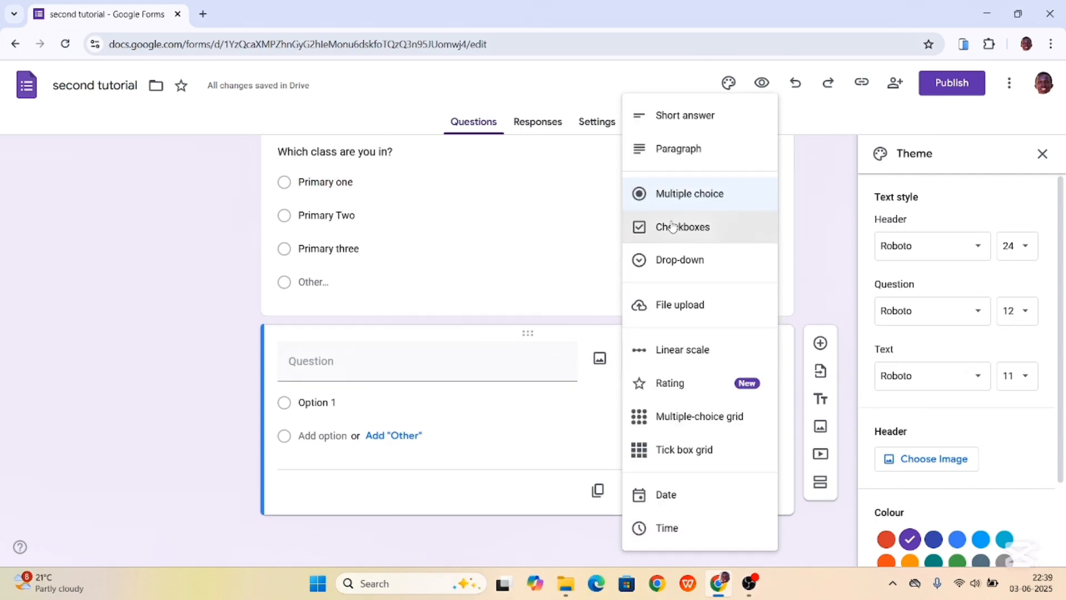
click(672, 226)
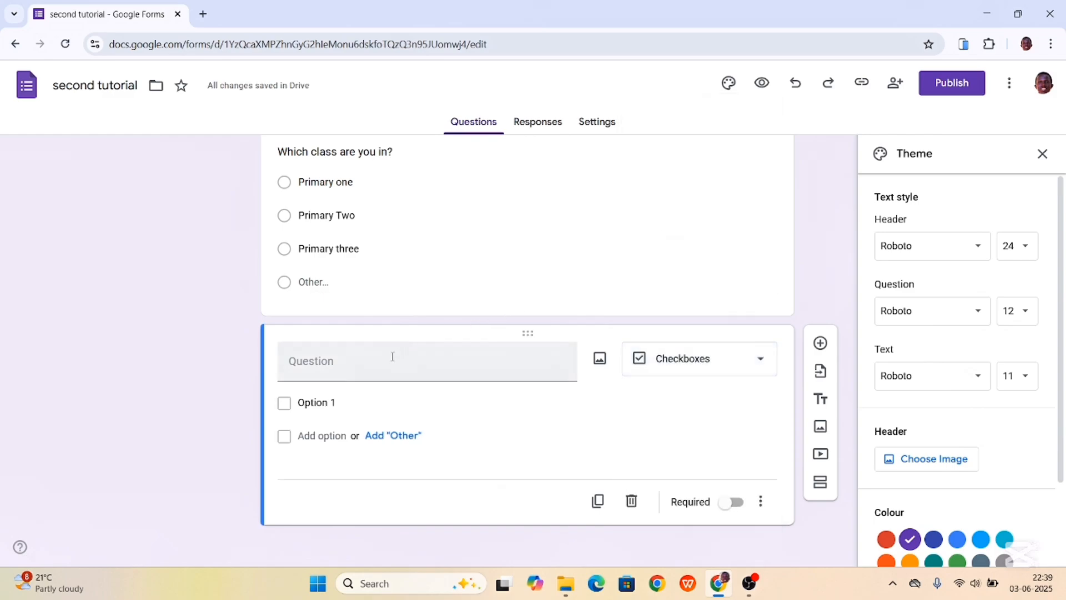
Step: Title the checkbox question "What are your hobbies(Select all that apply)"
click(418, 357)
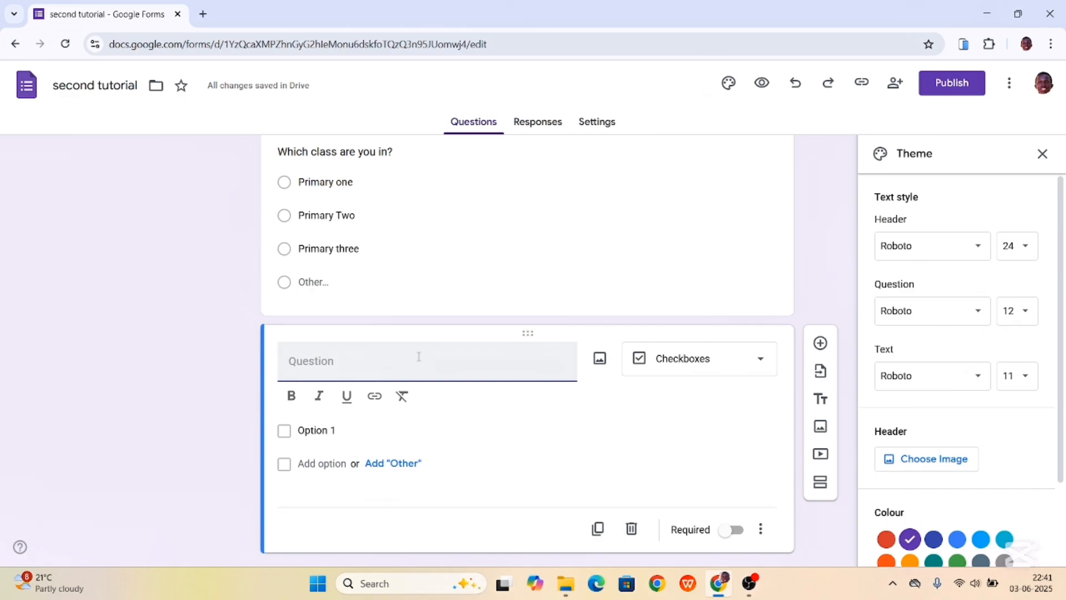
text(w)
key(BackSpace)
text(W)
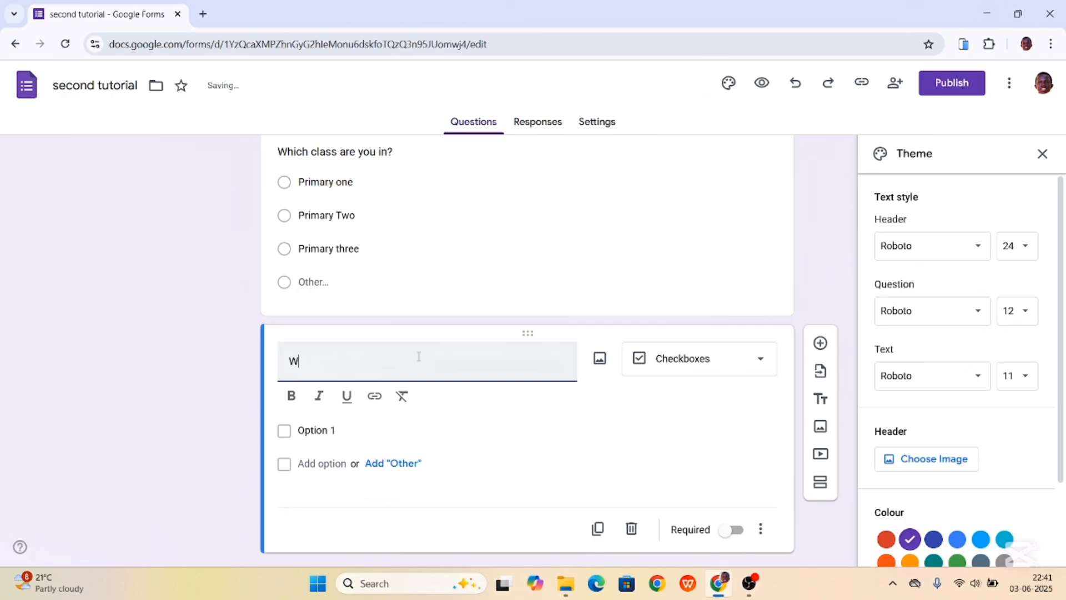
text(hat are you)
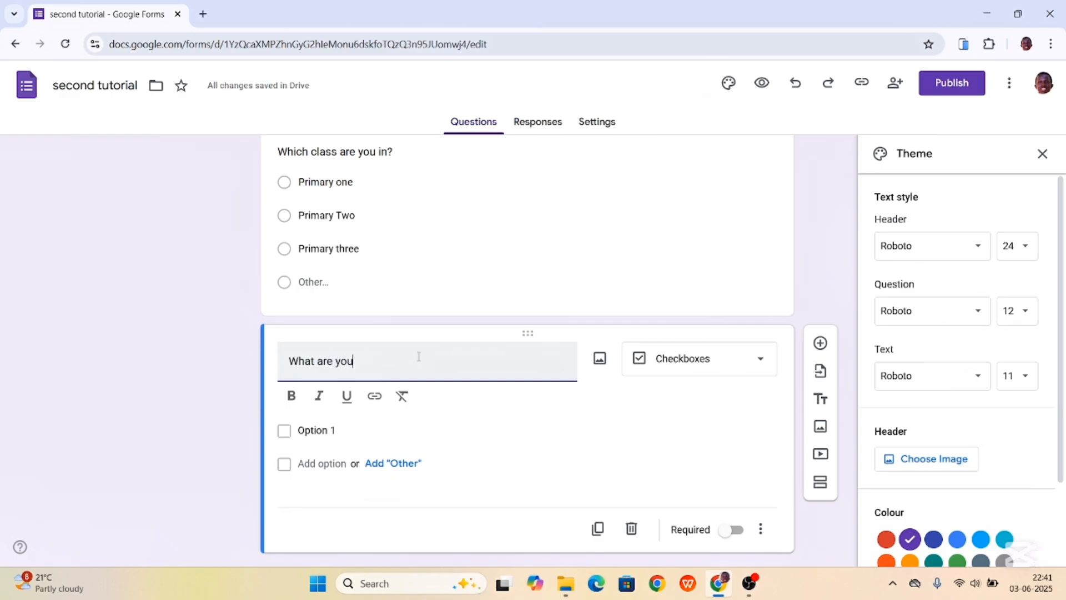
text(r hobbies()
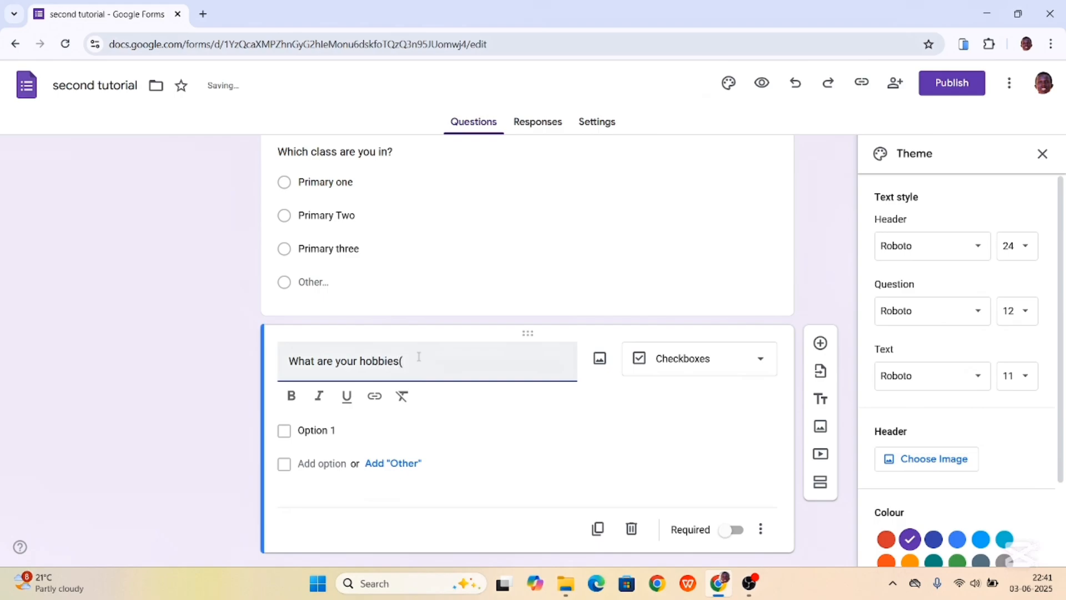
text(Select all that app)
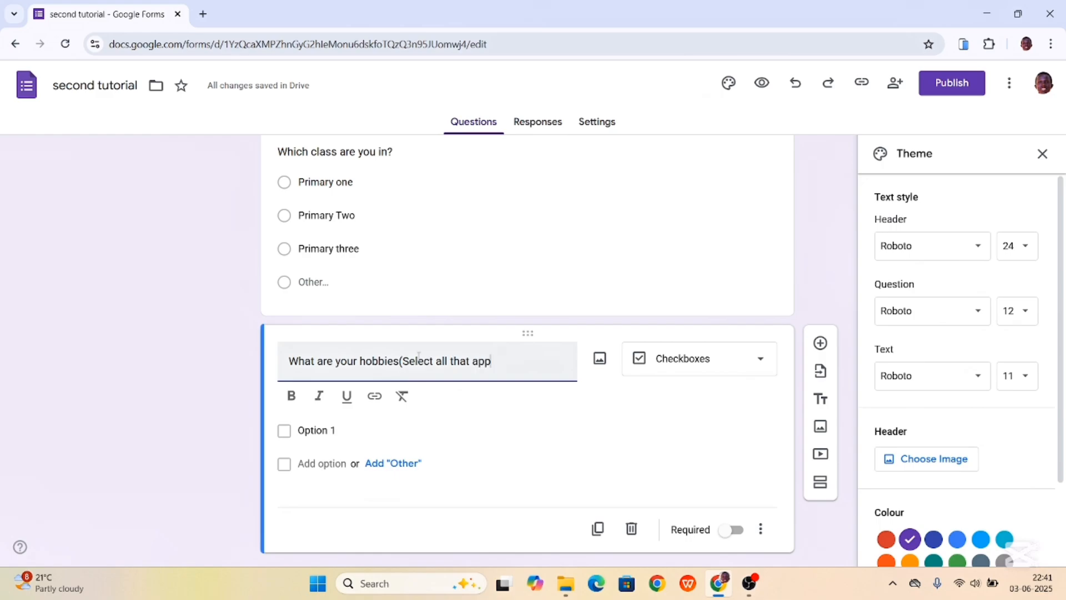
text(ly))
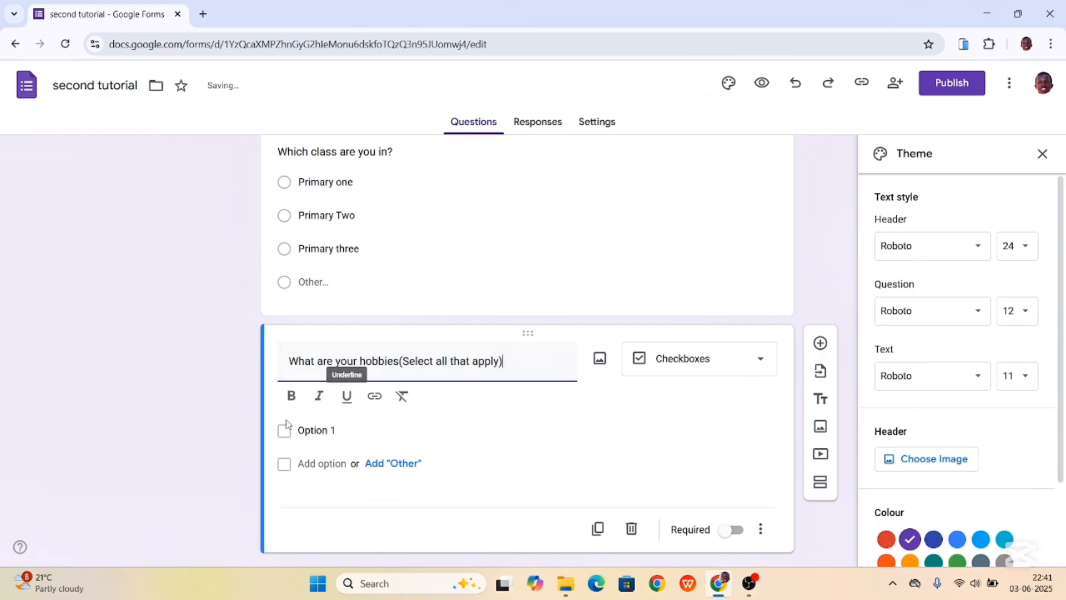
Step: Give the hobbies question three checkbox options: "running", "jumping" and "reading"
click(333, 430)
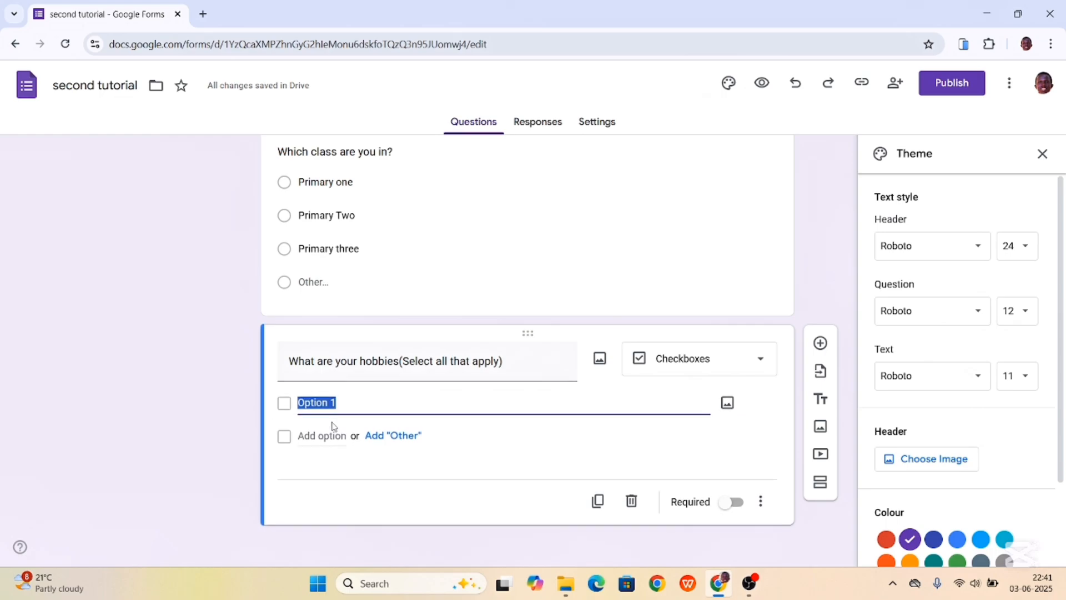
text(running)
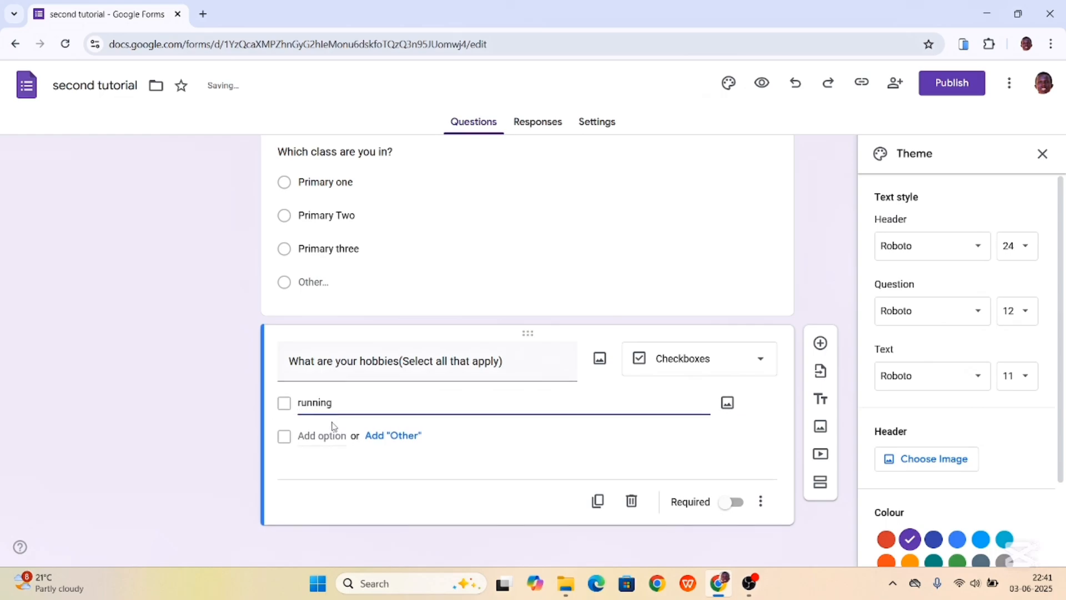
click(320, 435)
text(jum)
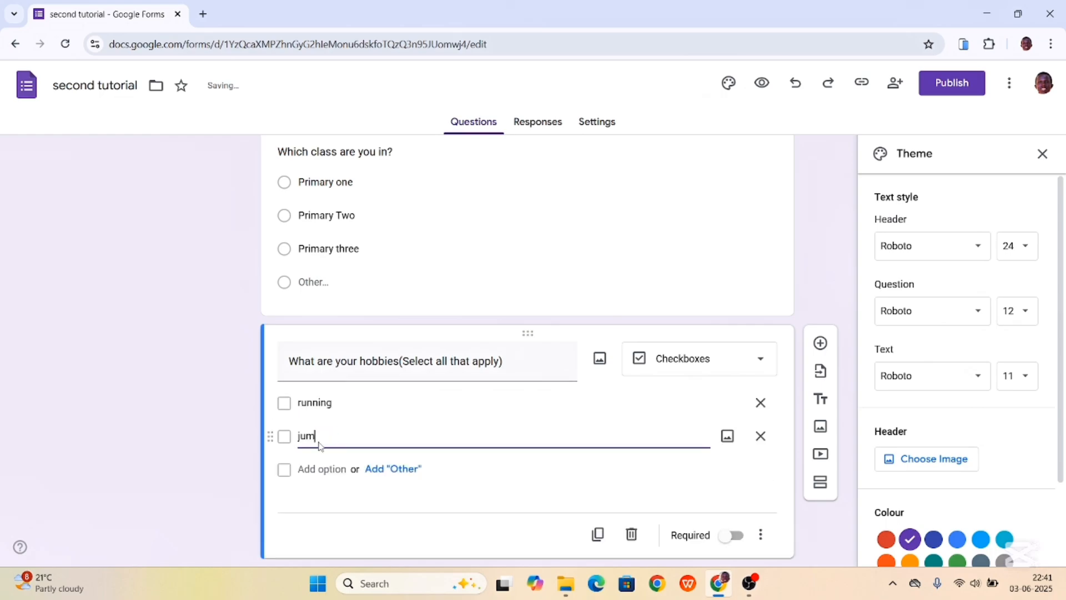
text(ping)
click(306, 469)
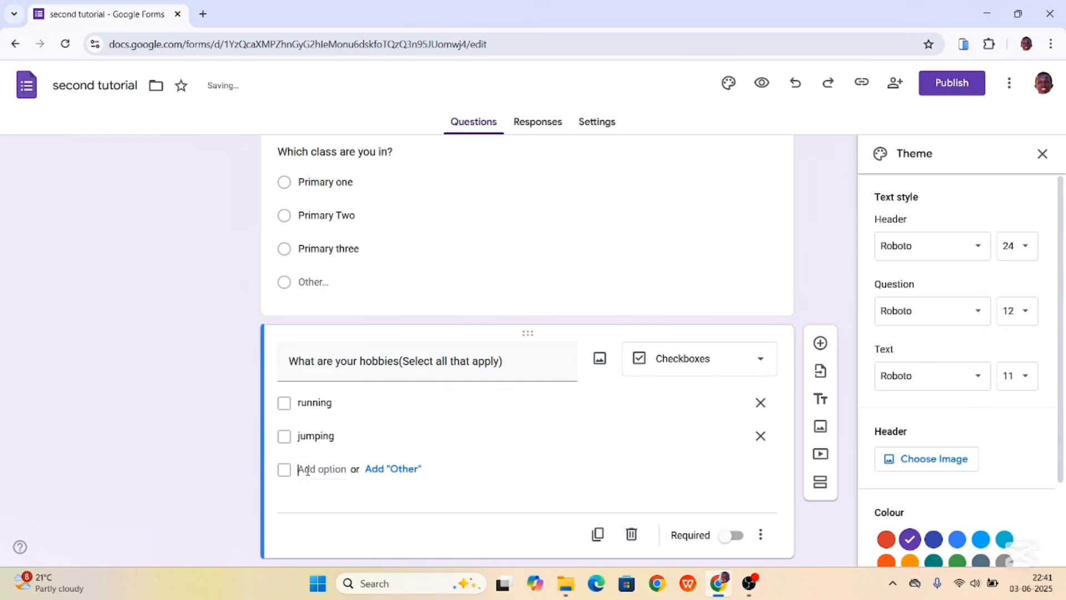
text(reading)
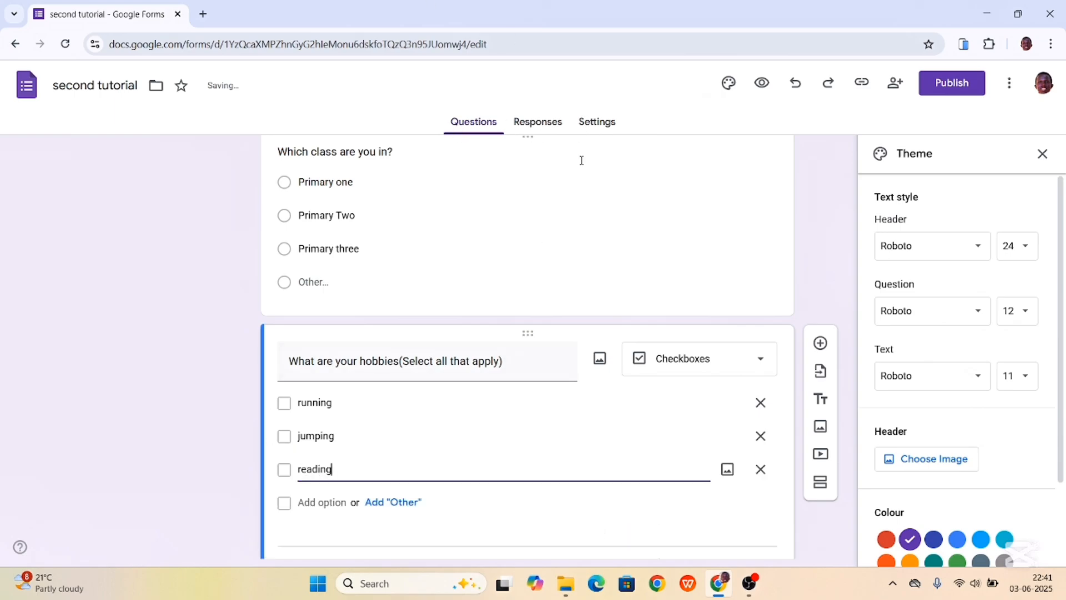
Step: Preview the form and test the hobbies question by ticking running, jumping and reading
click(762, 83)
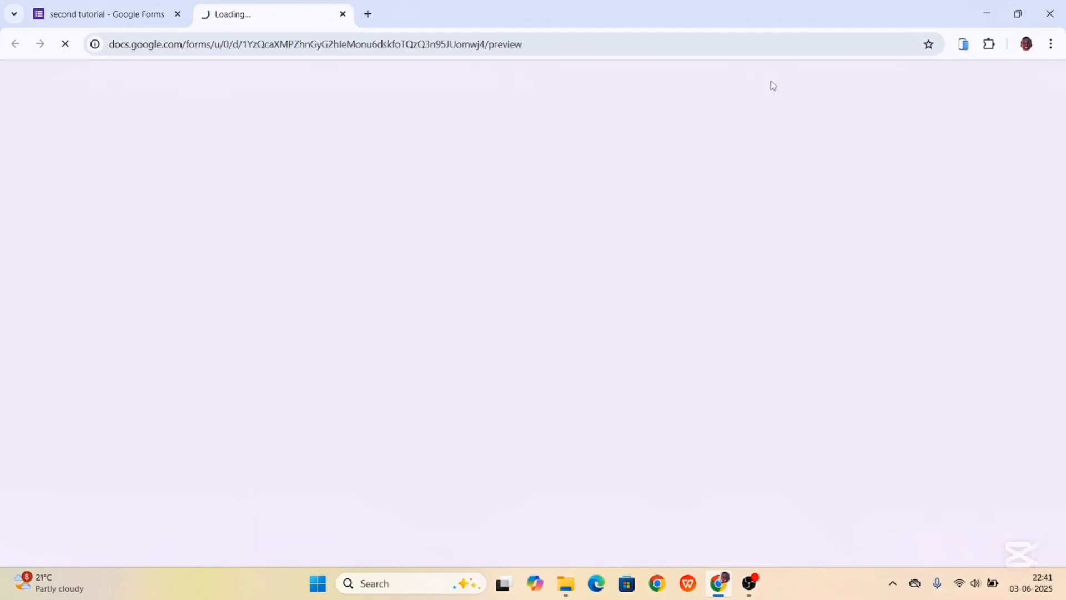
scroll(403, 373, down, 7)
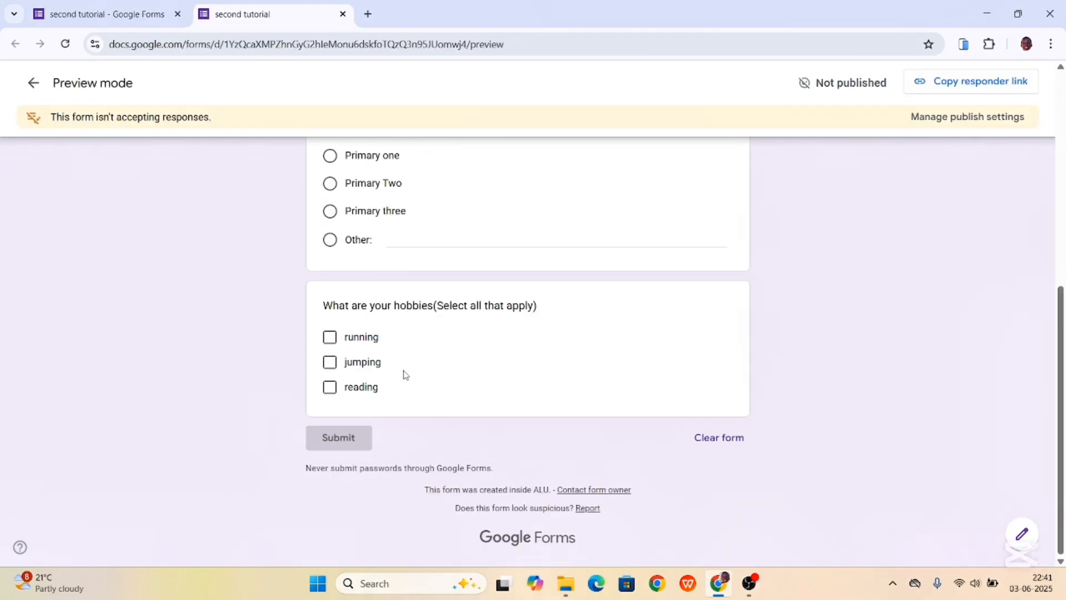
click(329, 340)
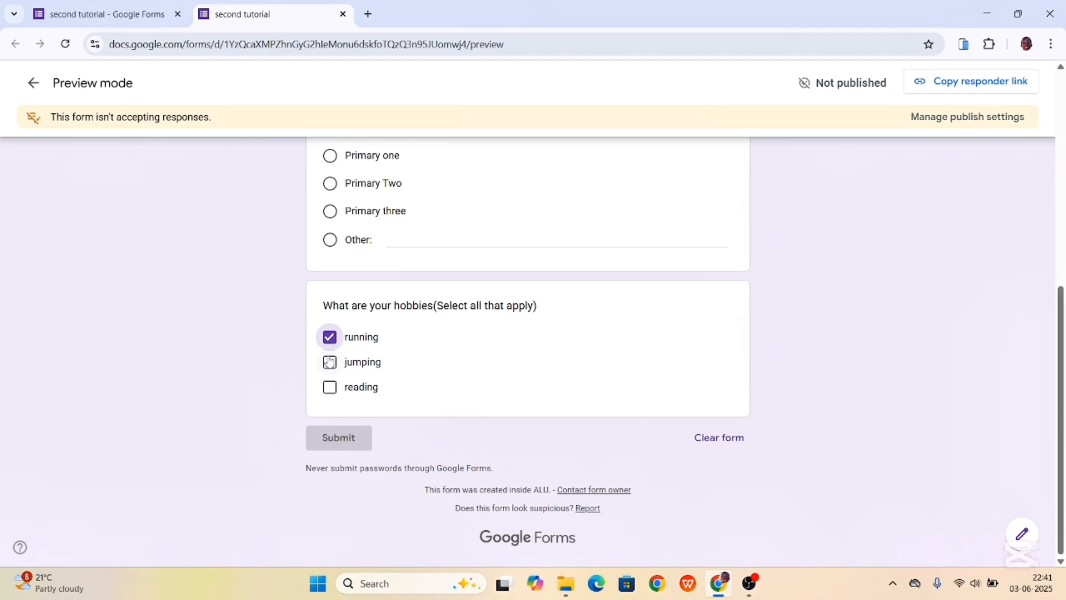
click(329, 361)
click(332, 385)
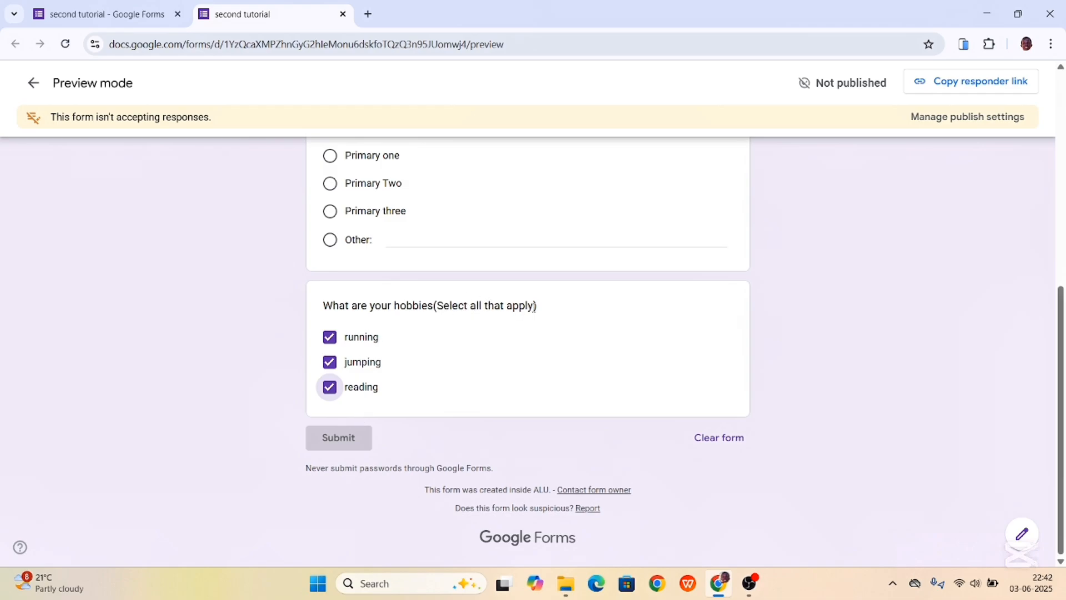
Step: Compare both choice types in the preview: choose Primary one, then Primary Two for the class, and untick jumping in the hobbies
scroll(441, 362, up, 2)
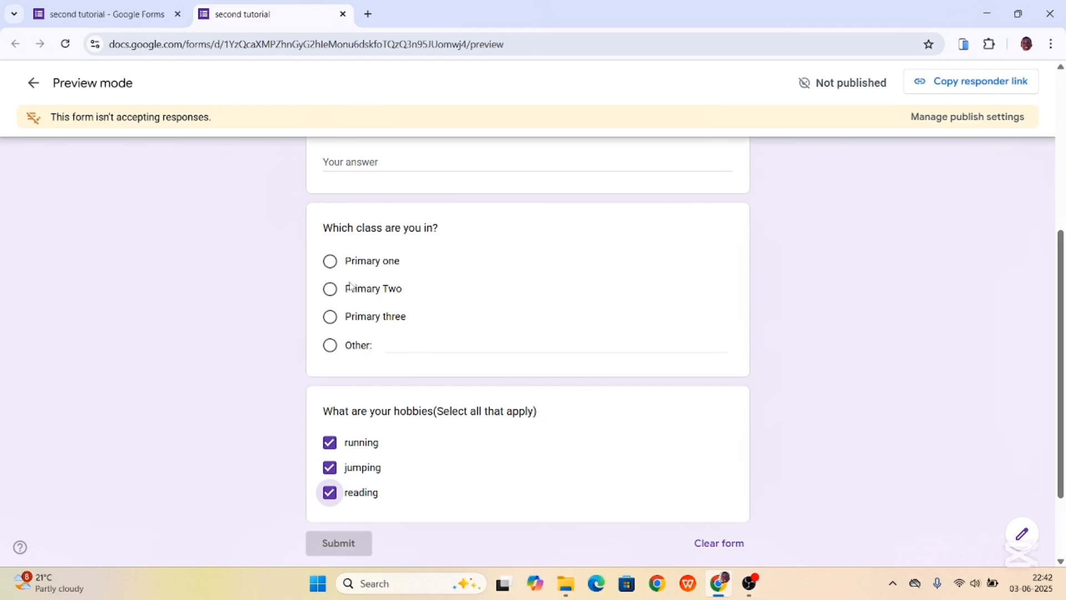
click(329, 262)
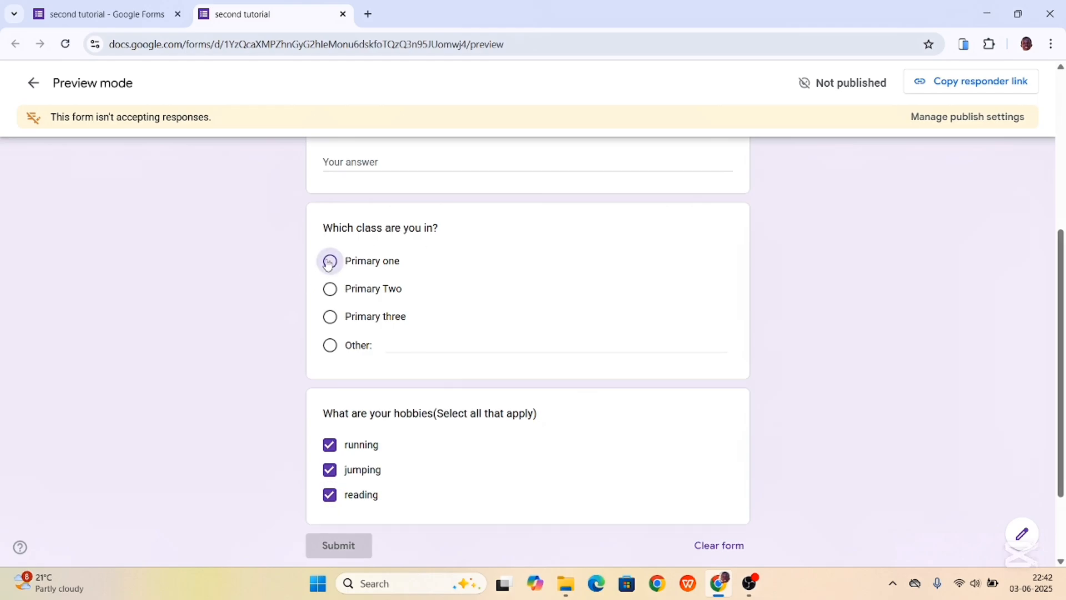
click(330, 292)
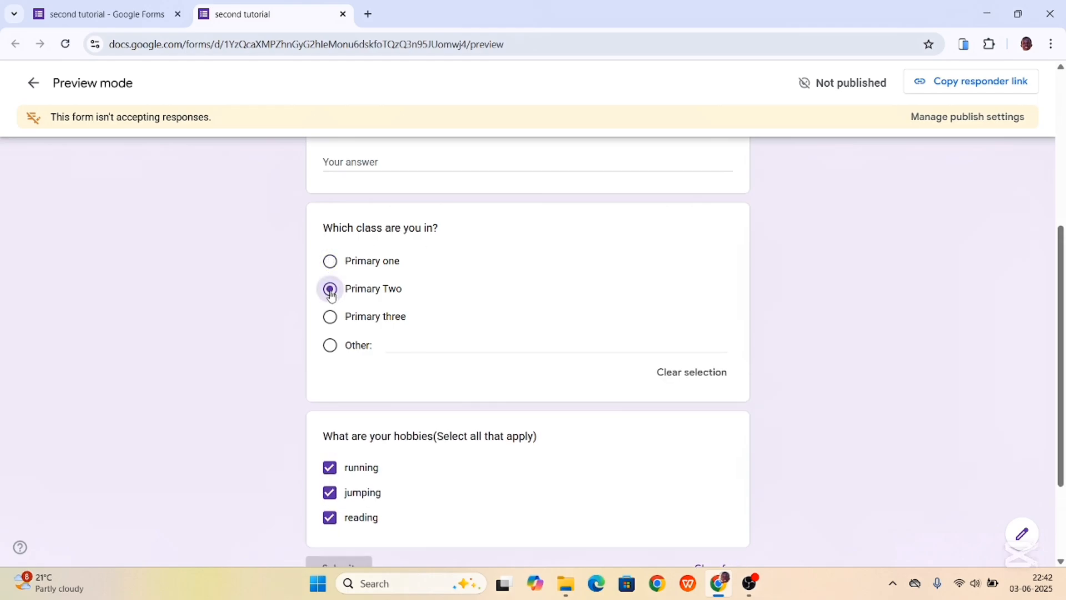
scroll(332, 415, down, 2)
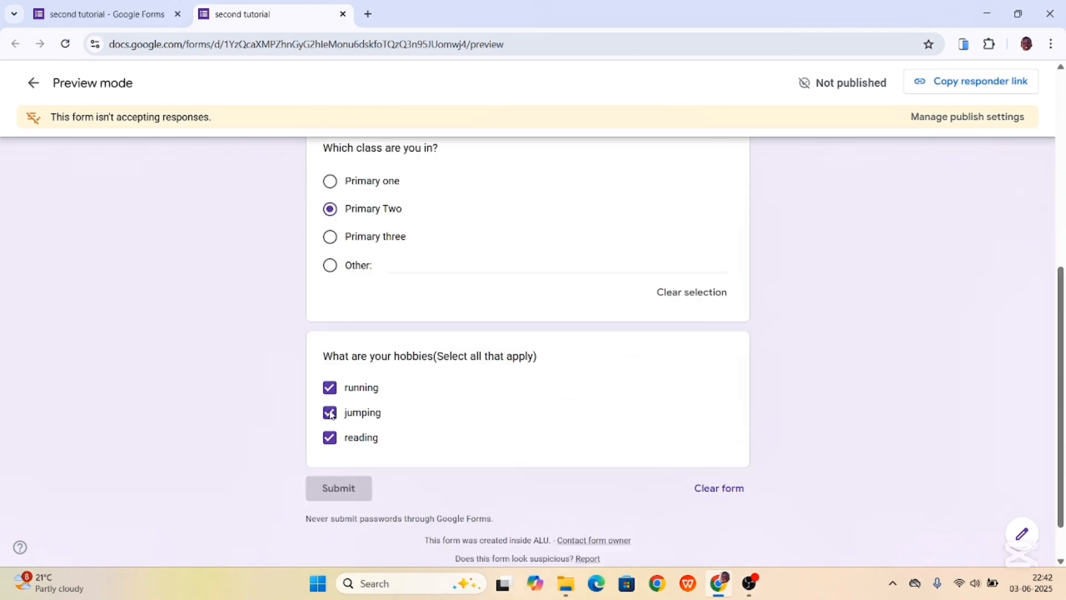
scroll(332, 415, down, 1)
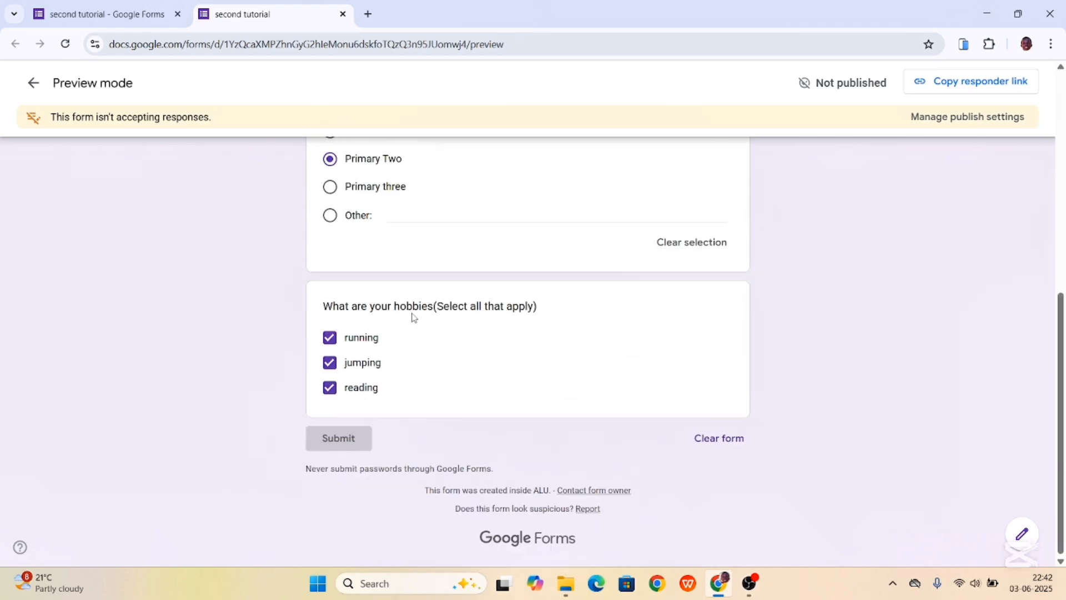
click(331, 363)
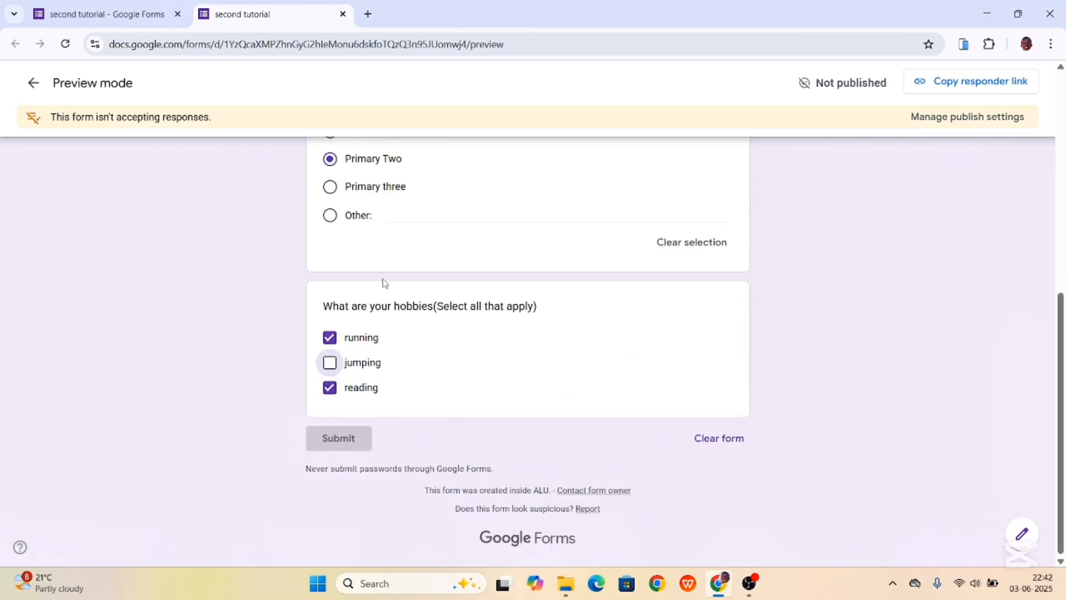
Step: Close the form preview without keeping the test selections and return to the form editor
click(128, 11)
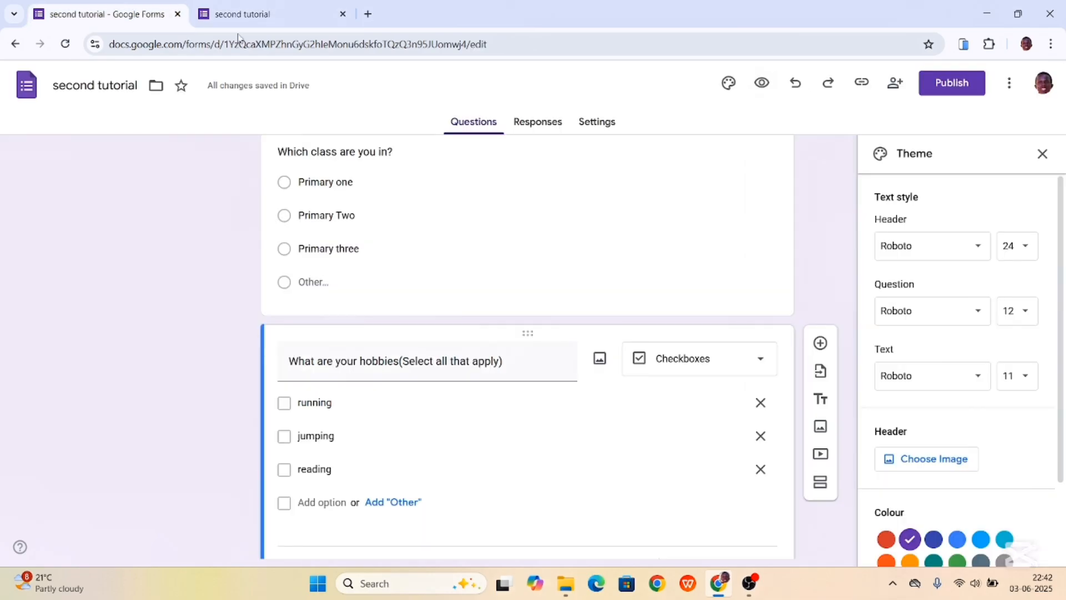
click(342, 14)
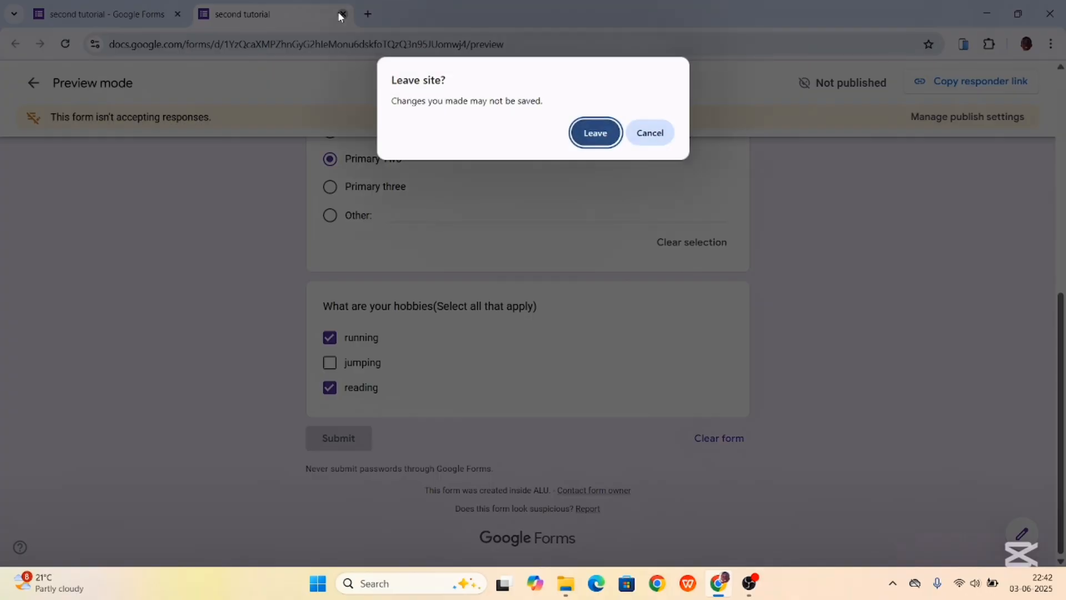
click(595, 137)
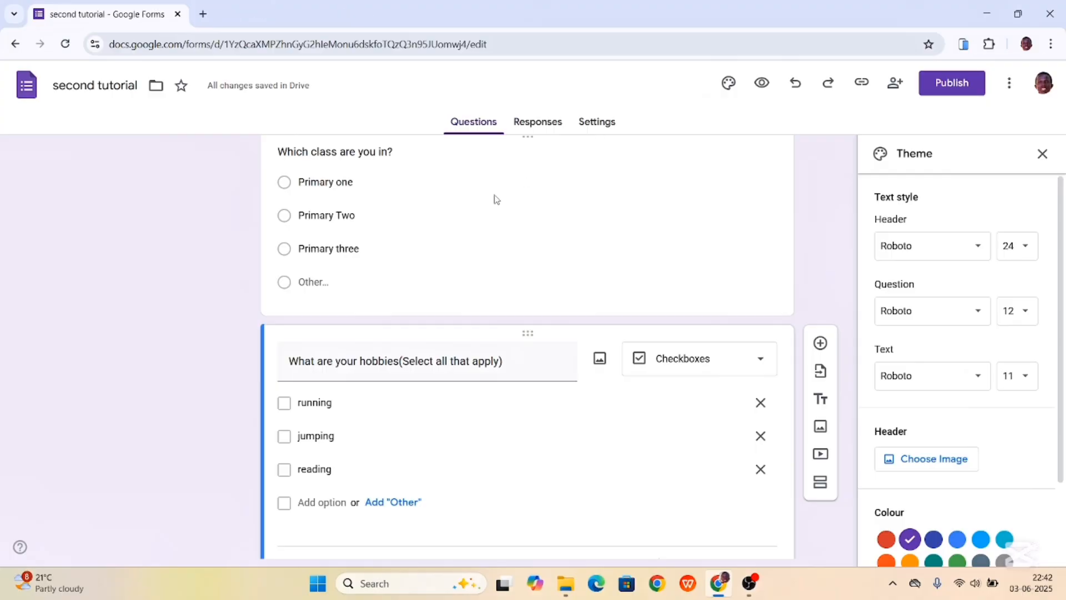
Step: Add a Drop-down question below the hobbies question with the title "which country are you from?"
scroll(604, 416, down, 2)
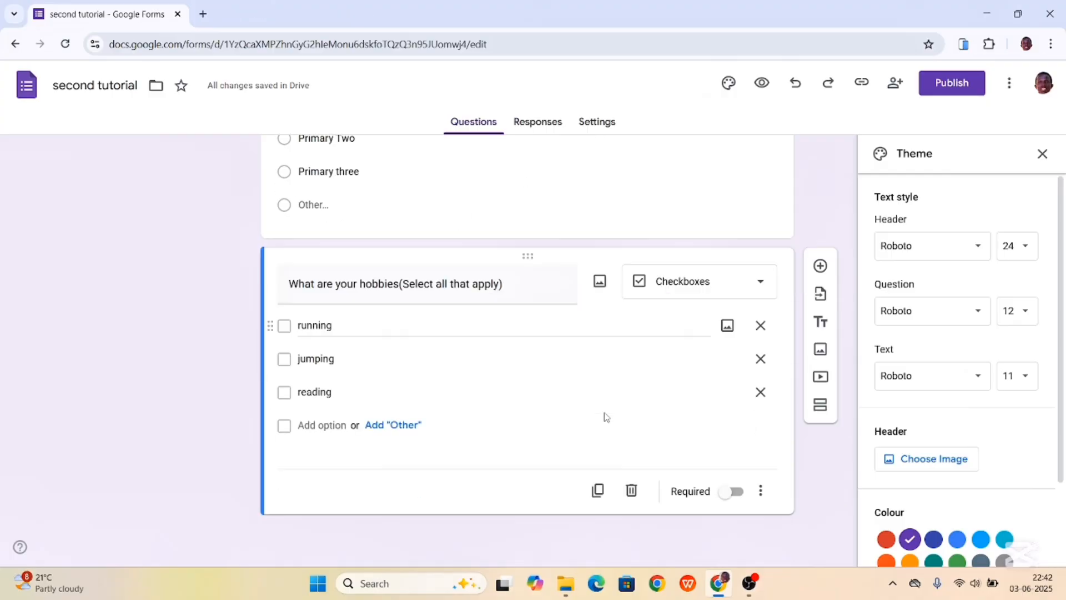
click(820, 266)
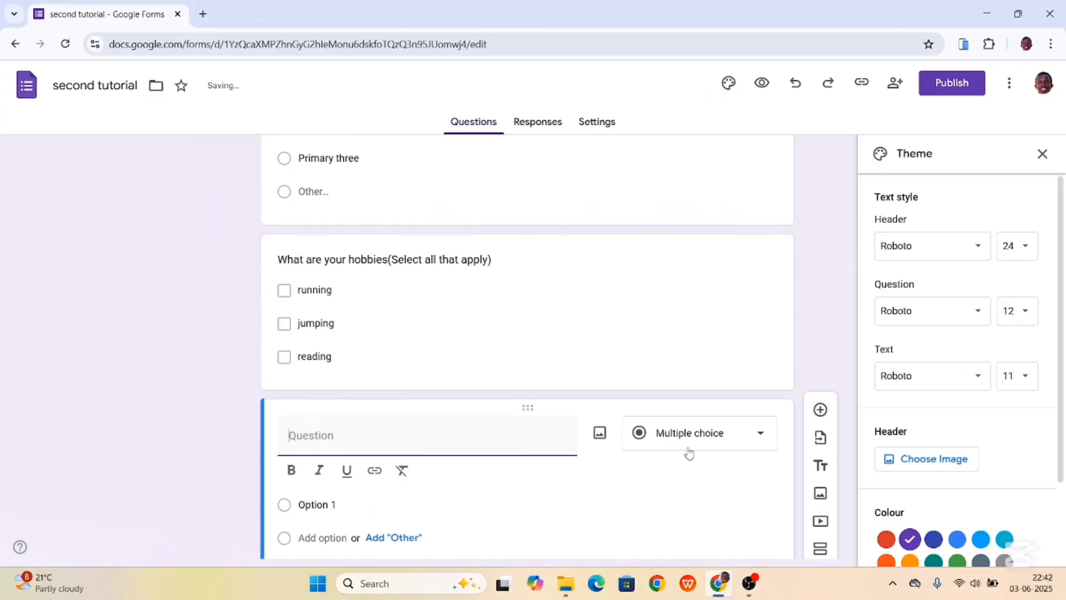
click(730, 341)
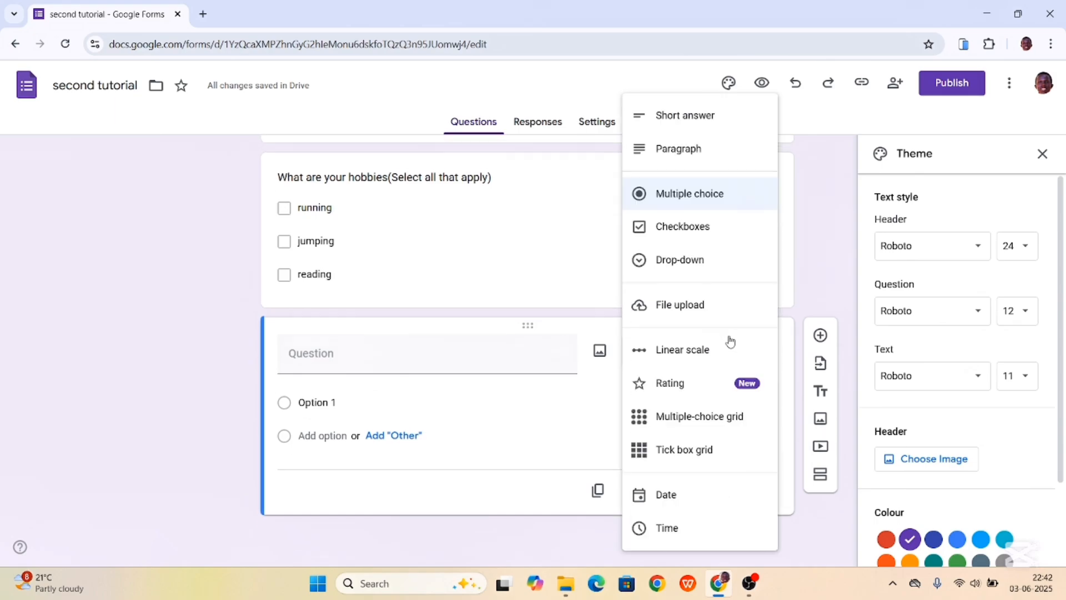
click(675, 266)
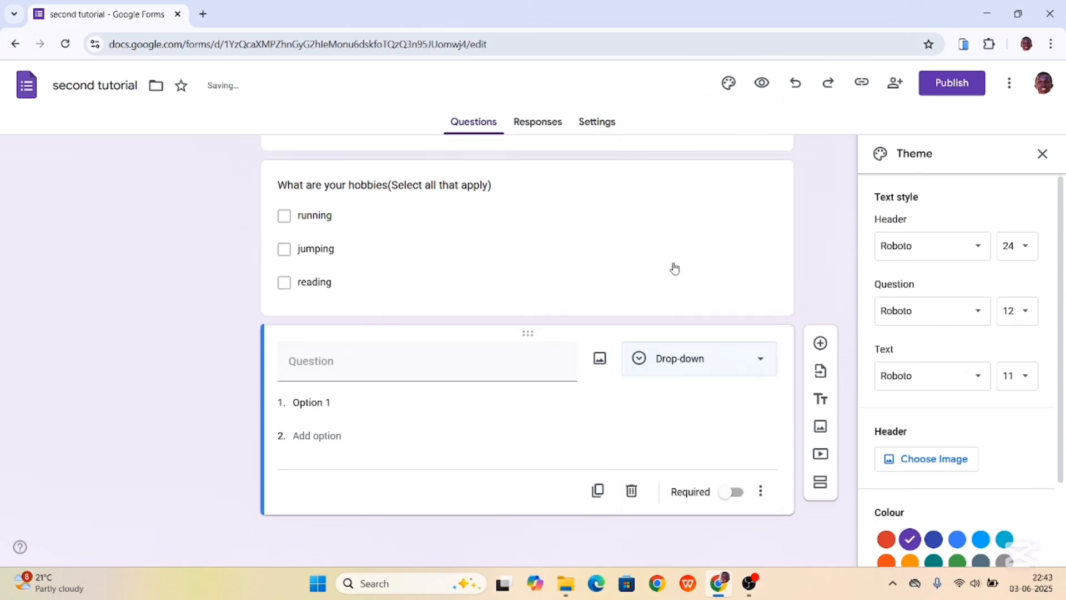
click(438, 372)
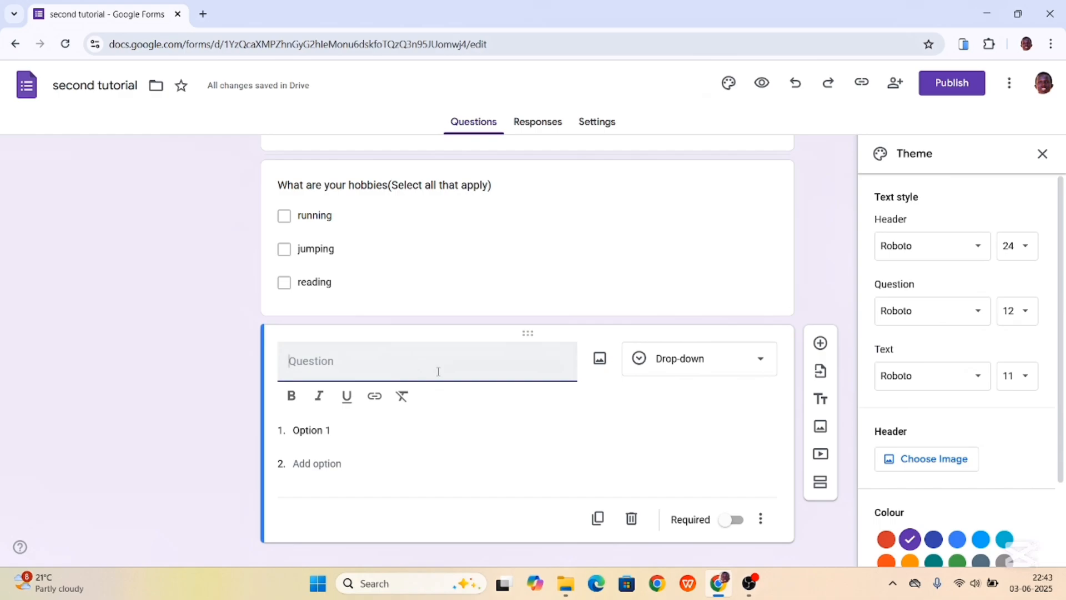
text(which country are you )
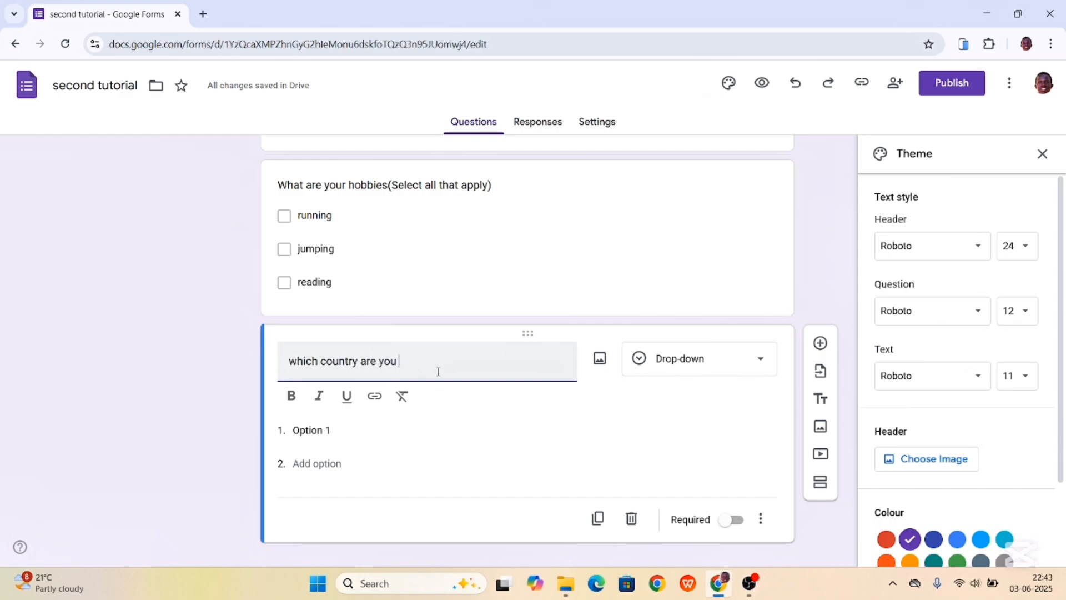
text(from?)
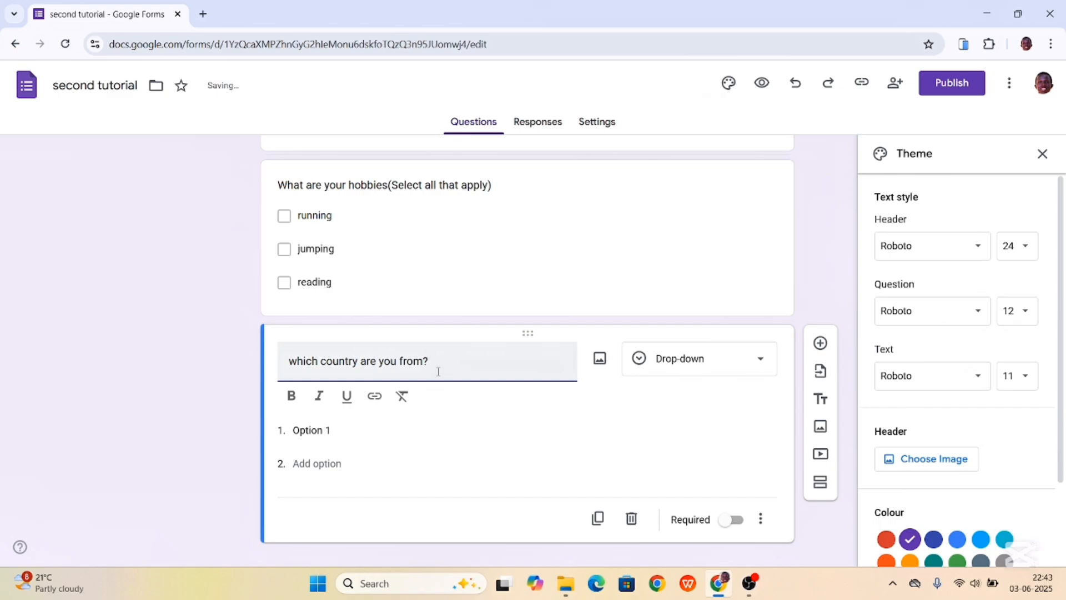
Step: Enter South sudan, Rwanda, Uganda and Kenya as the first four options of the country drop-down question
click(344, 429)
text(South sudan)
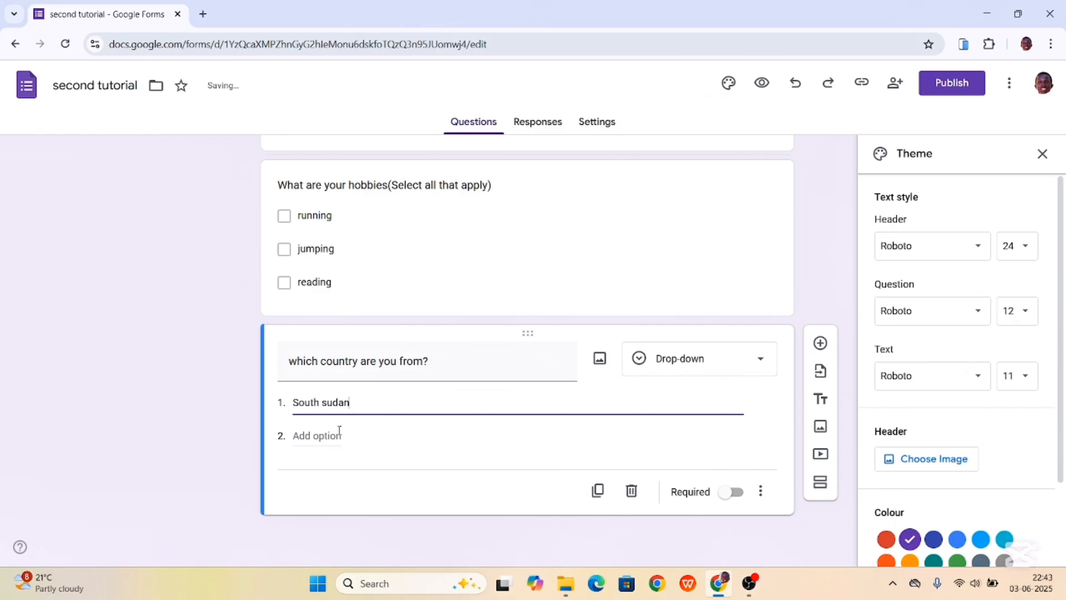
click(313, 449)
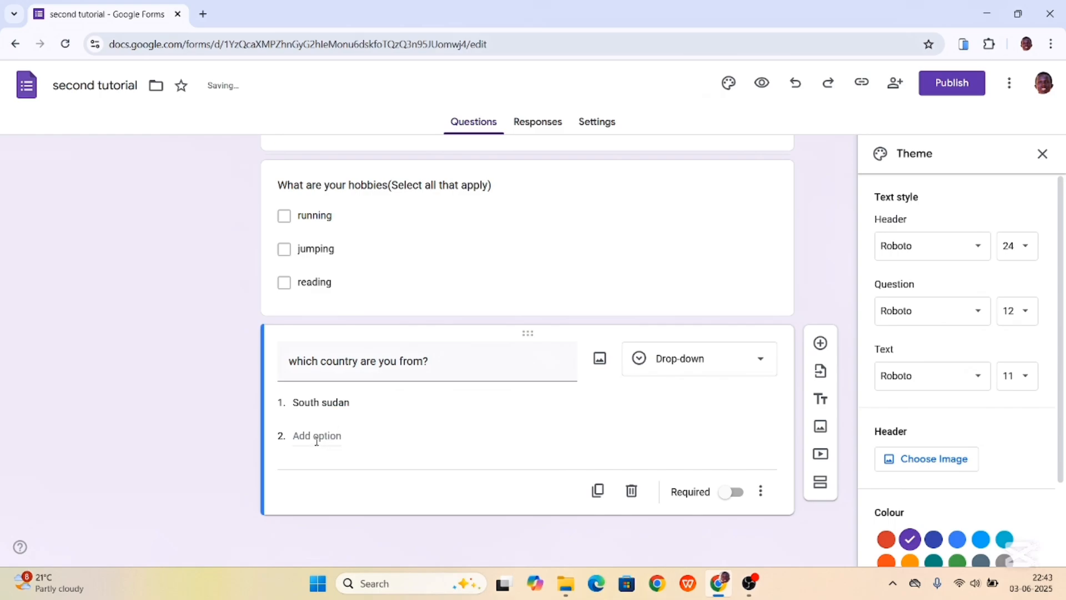
click(316, 436)
text(Rwanda)
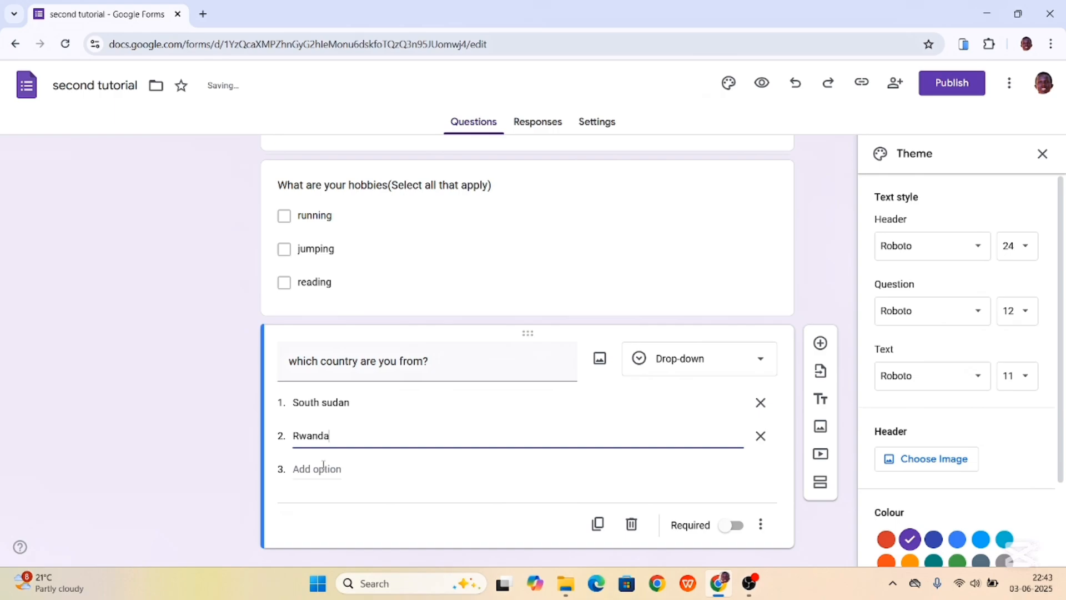
click(322, 468)
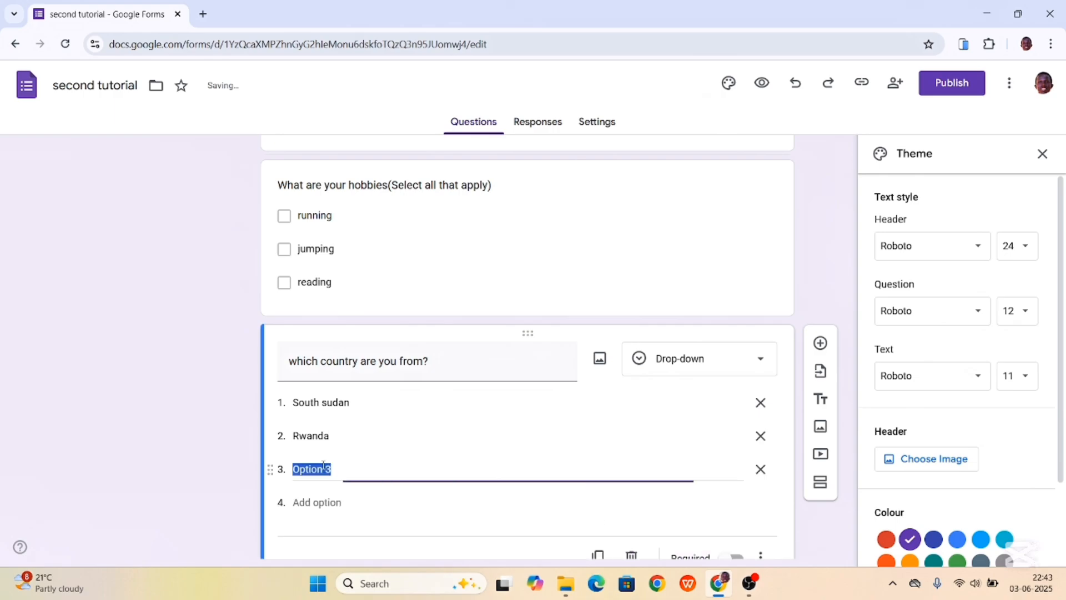
text(Uganda)
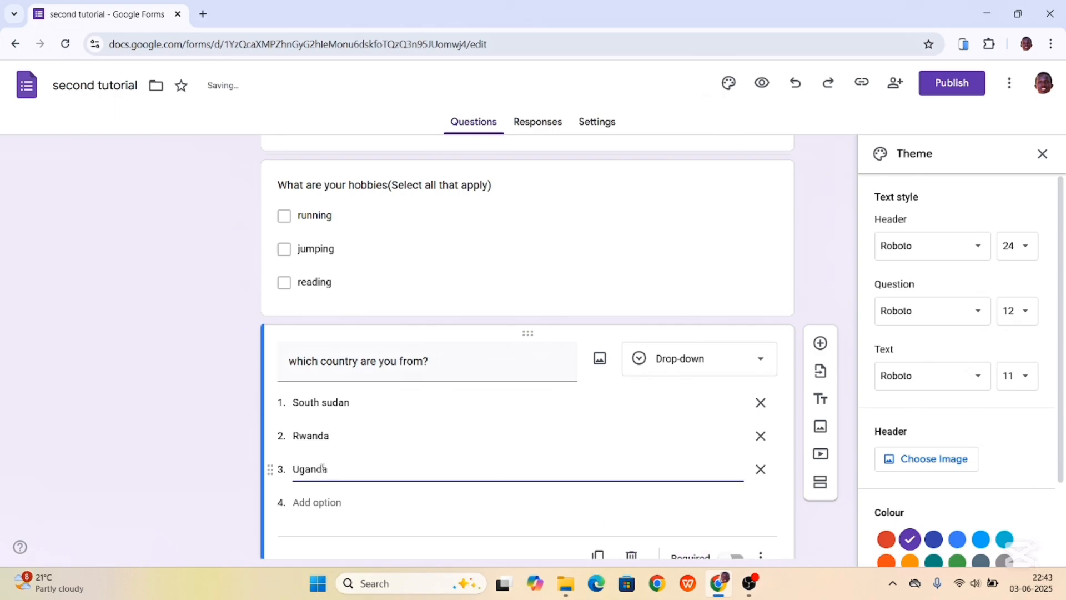
click(329, 499)
text(Kenya)
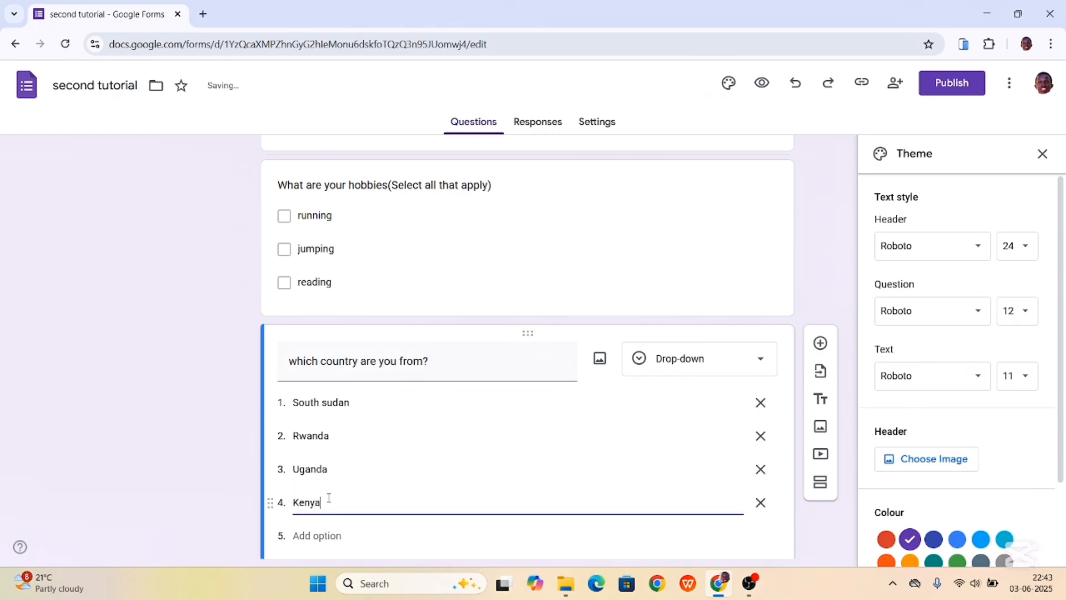
Step: Add Nigeria, USA and INDIA as the fifth to seventh options of the country question
scroll(333, 472, down, 2)
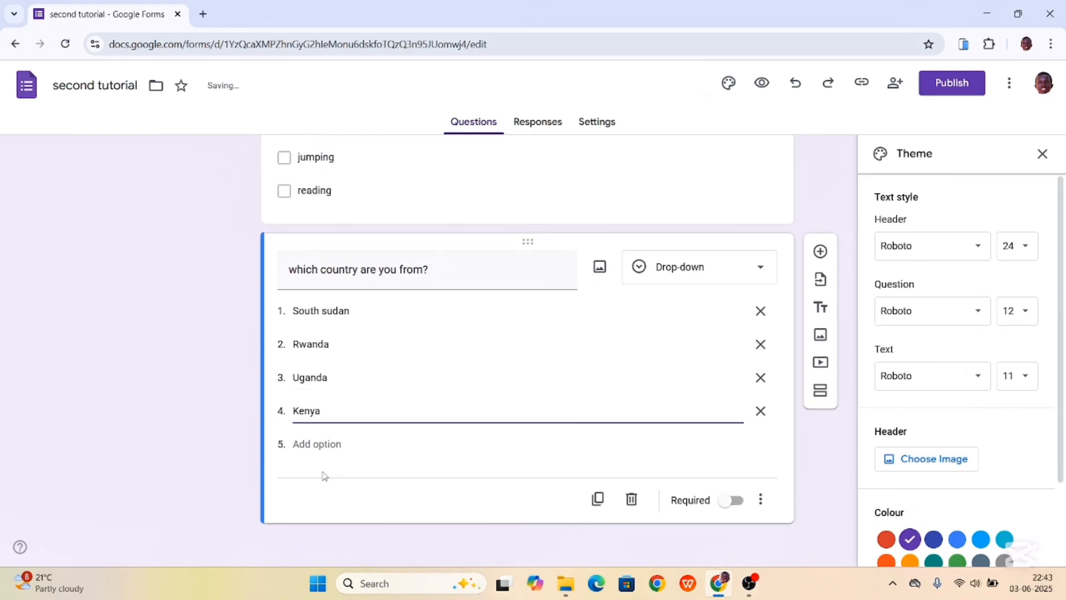
click(324, 446)
key(BackSpace)
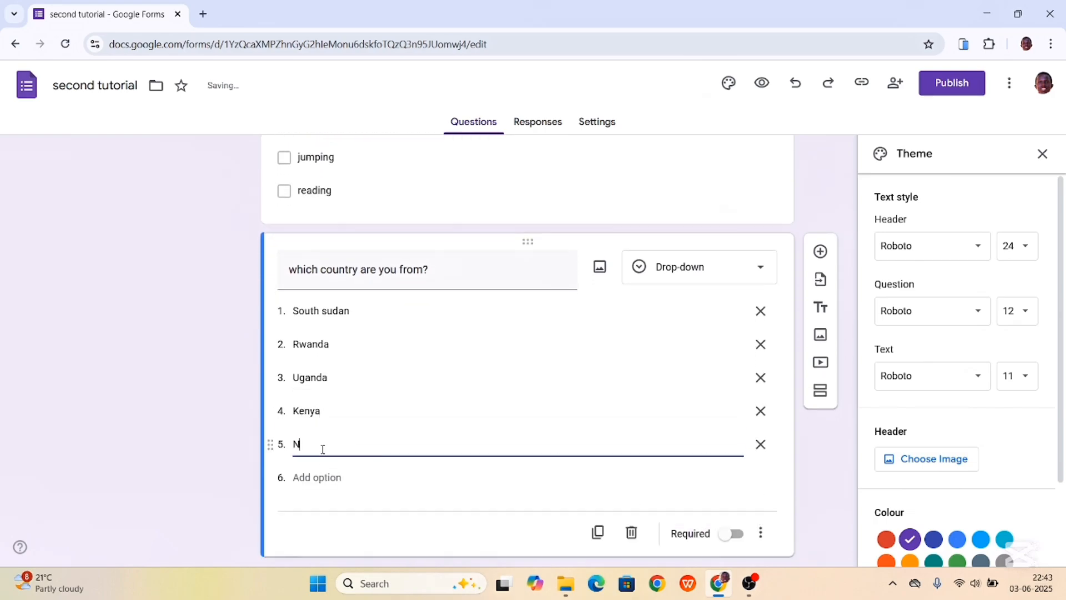
text(Nigeria)
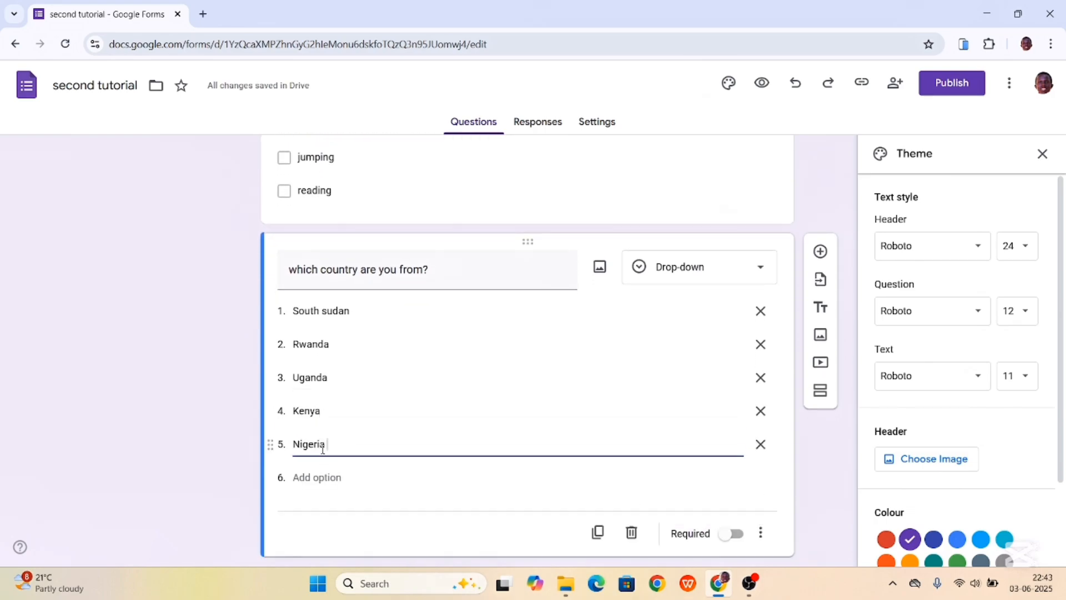
click(322, 474)
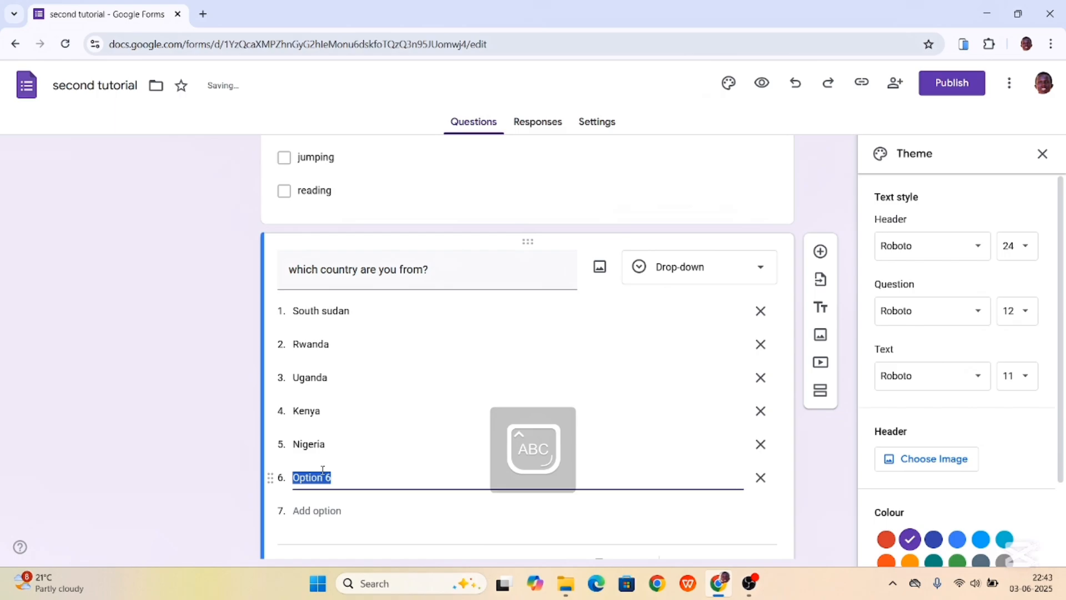
text(USA)
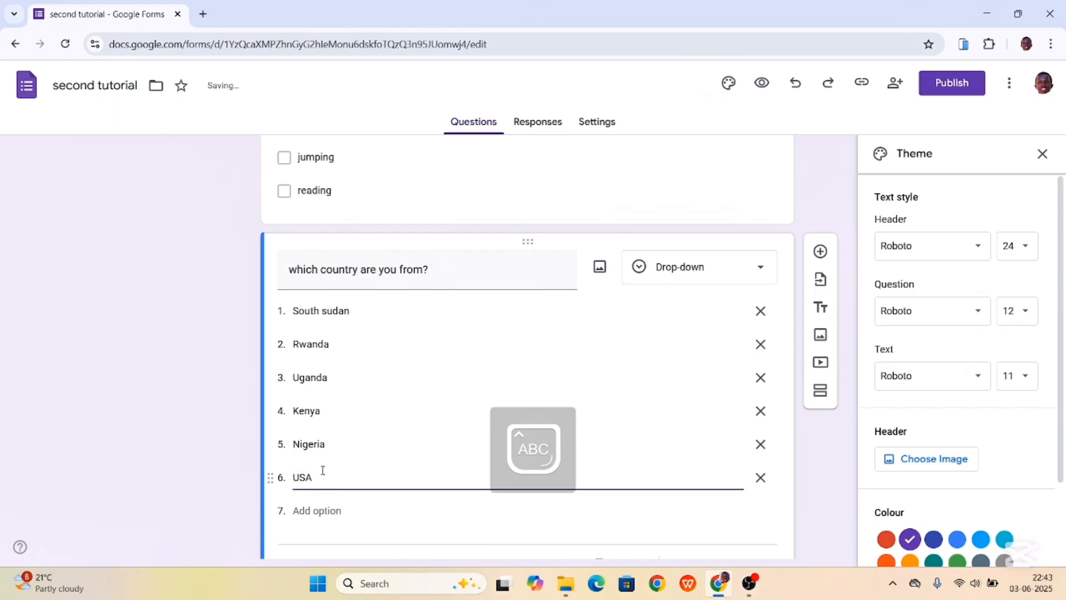
click(313, 510)
text(INDIA)
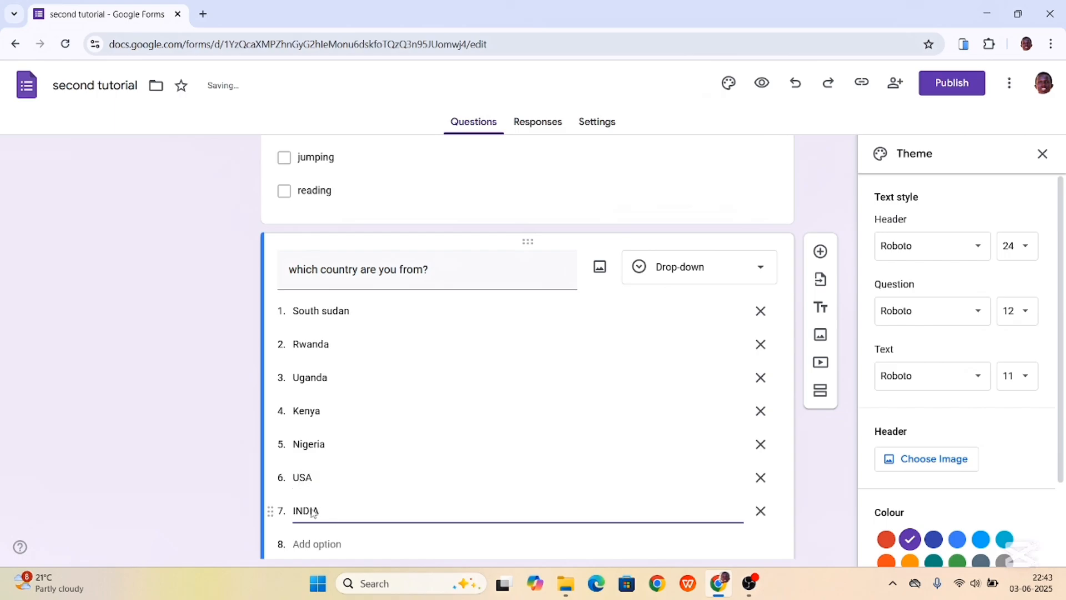
key(Caps_Lock)
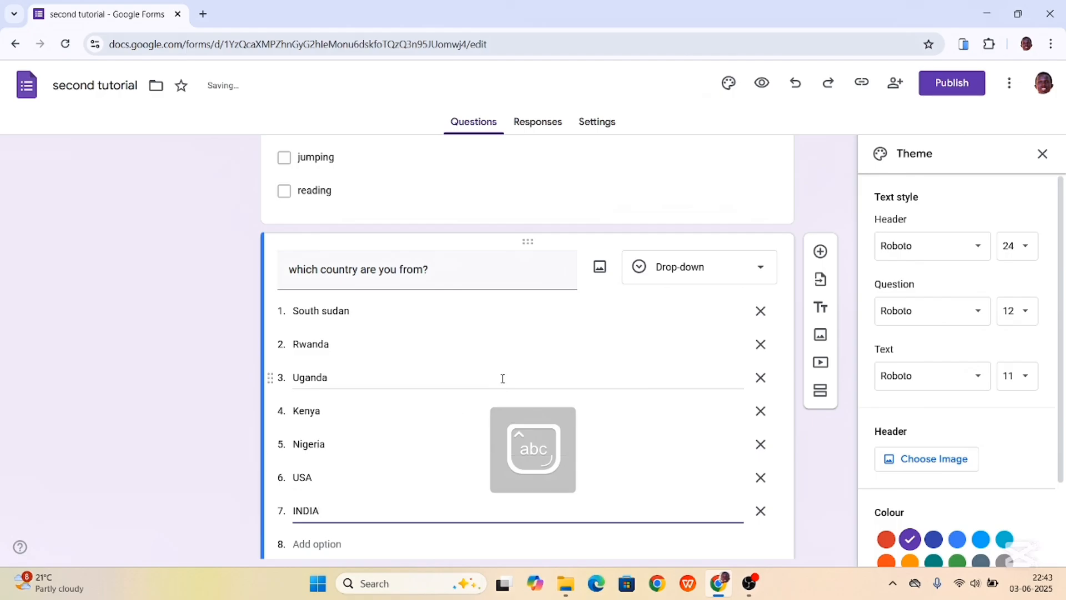
Step: Preview the form, expand the country drop-down to view its choices without selecting one, and return to the editor
scroll(536, 337, down, 2)
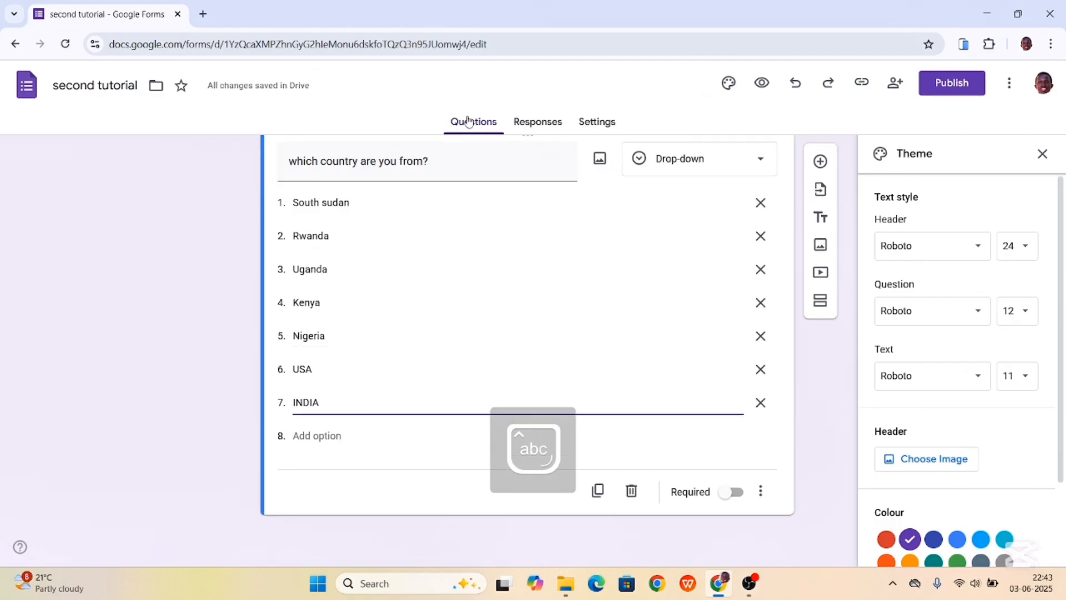
click(760, 83)
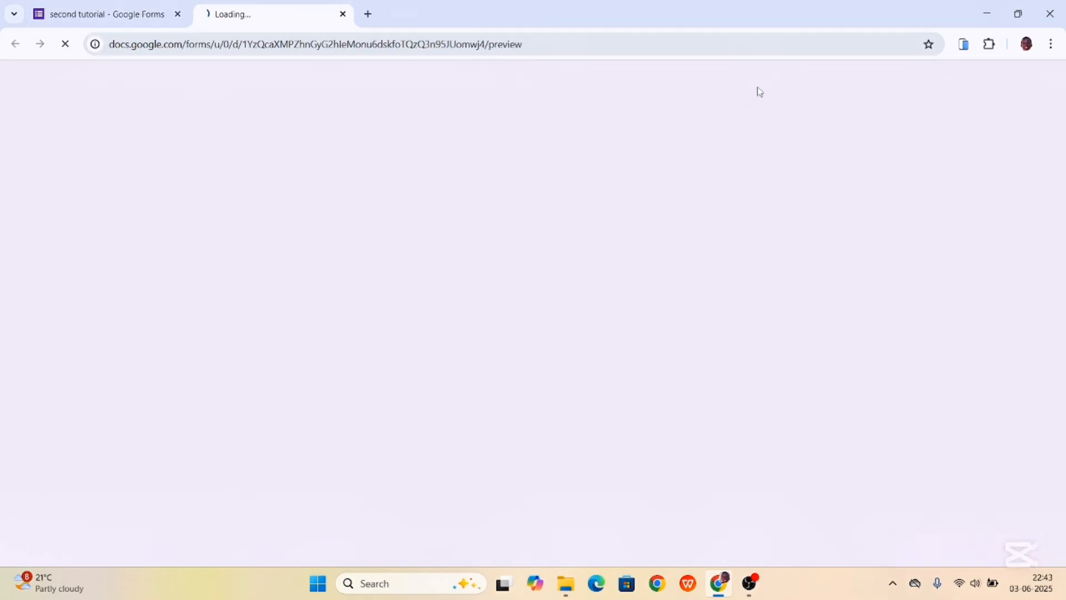
scroll(304, 386, down, 9)
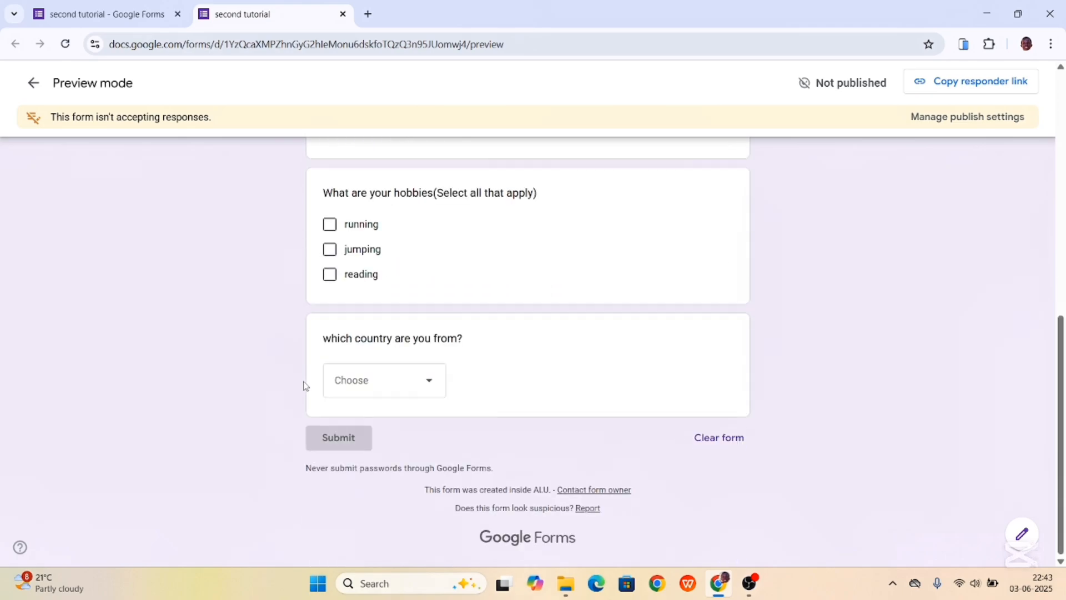
click(425, 388)
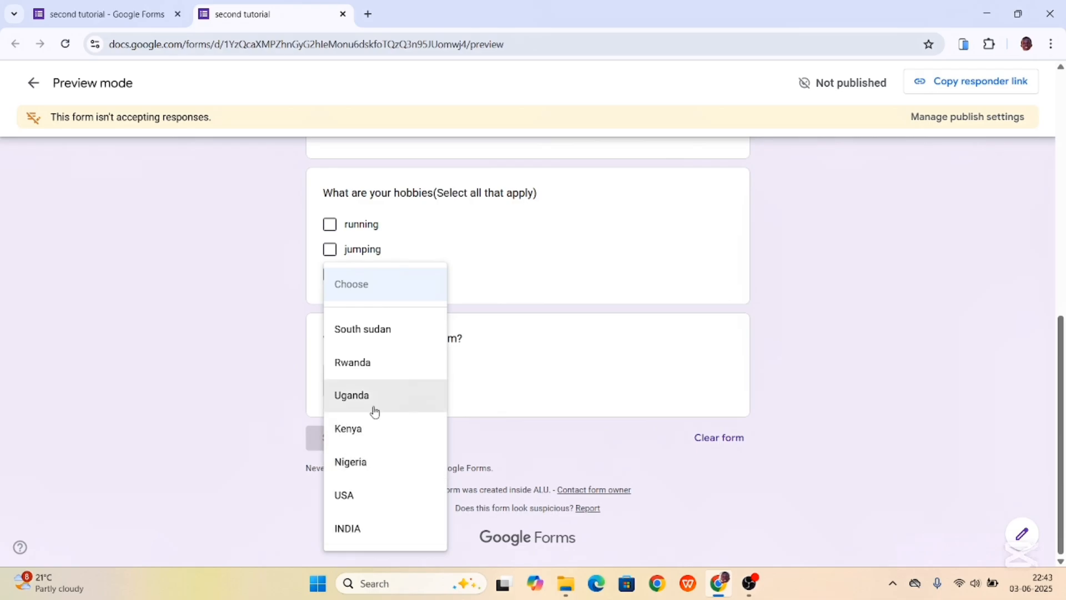
click(611, 307)
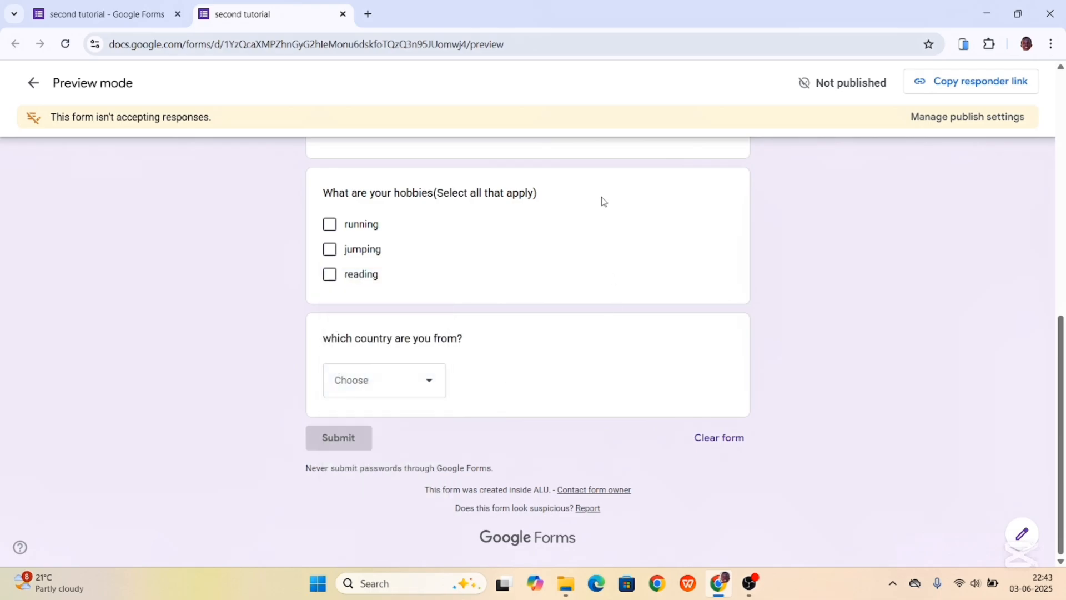
click(342, 14)
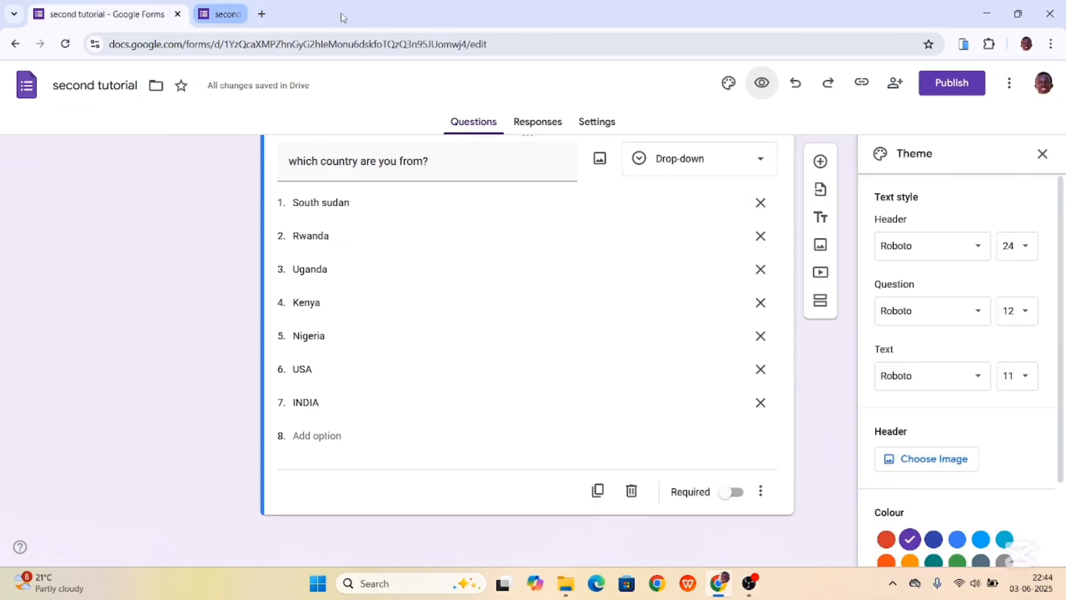
Step: Duplicate the "which country are you from?" drop-down question
scroll(248, 279, up, 13)
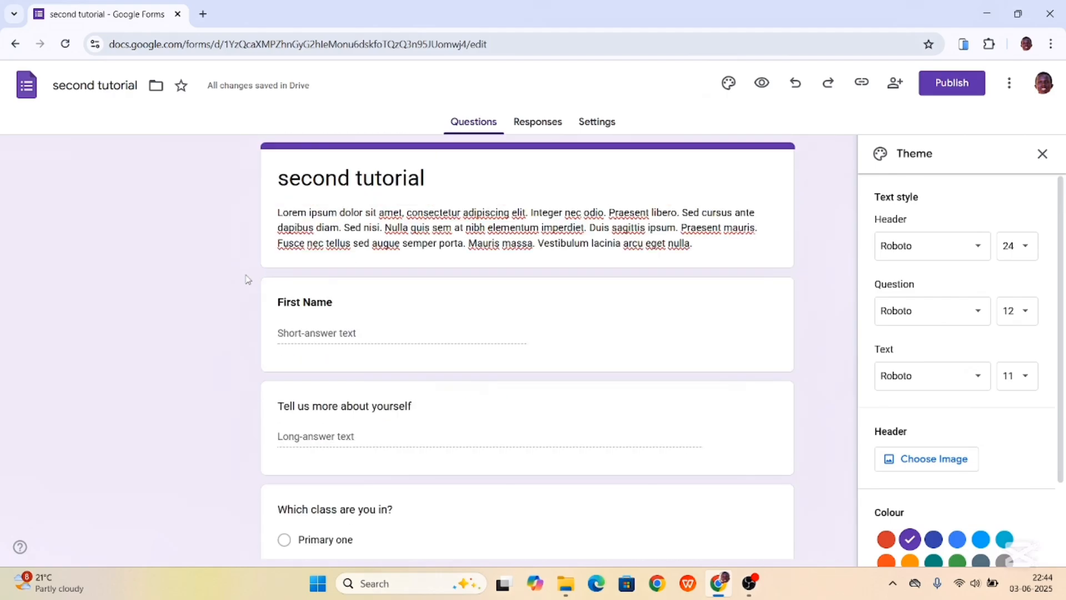
scroll(248, 280, down, 8)
scroll(248, 279, down, 5)
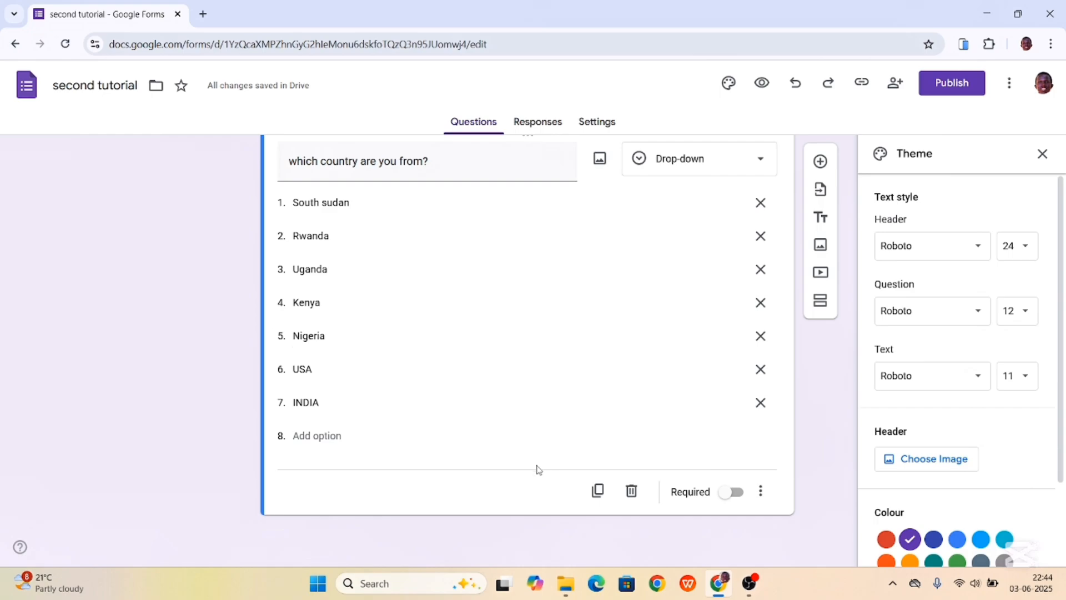
scroll(537, 466, up, 1)
scroll(537, 465, down, 1)
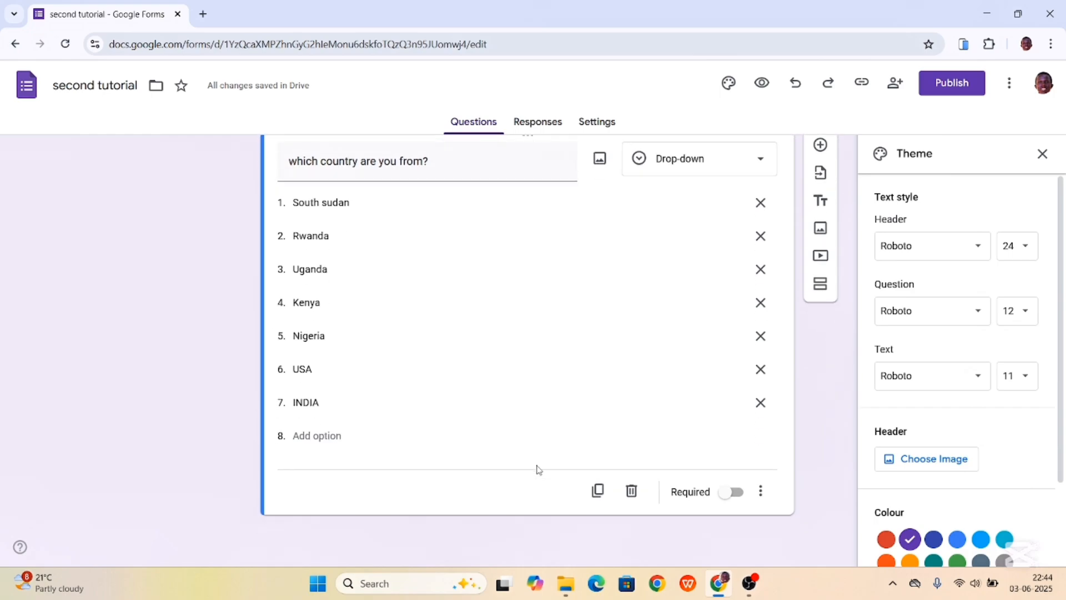
click(598, 493)
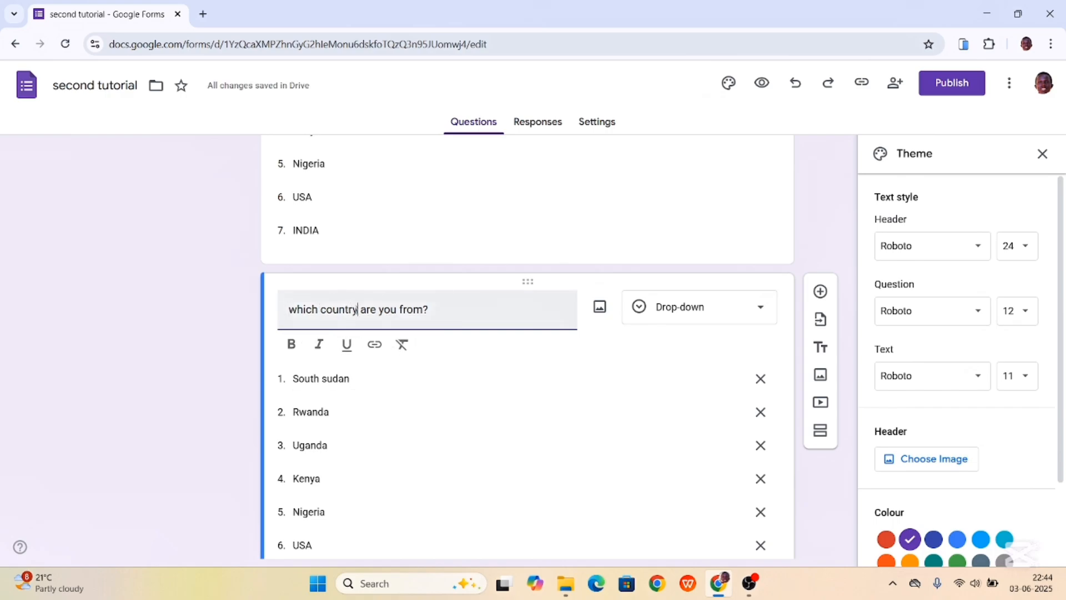
Step: Retitle the duplicated drop-down question as "which County are you from?"
key(BackSpace)
key(BackSpace)
key(BackSpace)
key(BackSpace)
key(BackSpace)
key(BackSpace)
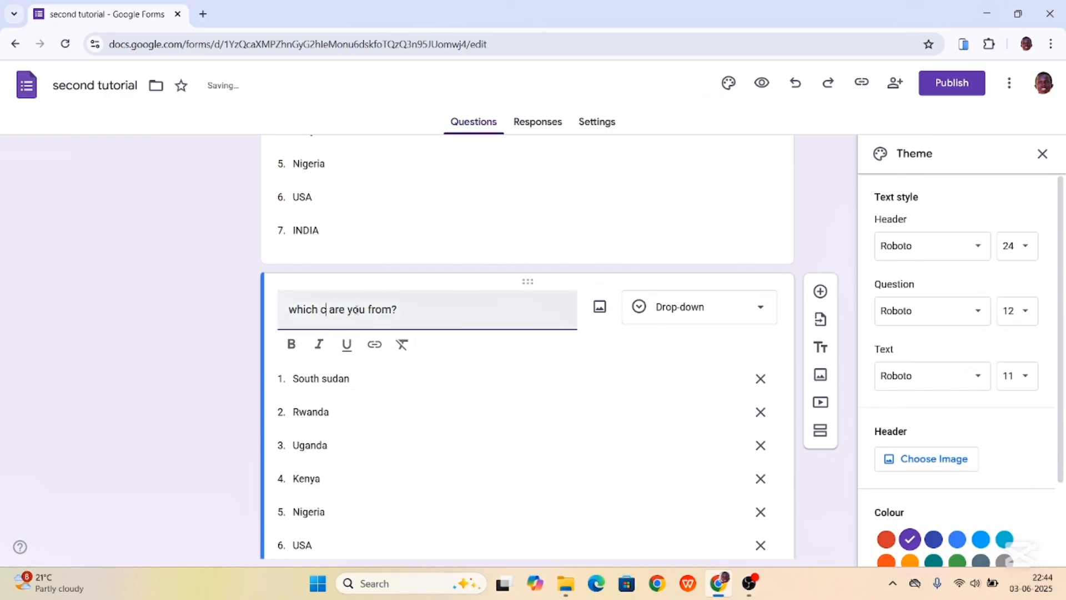
key(BackSpace)
text(County)
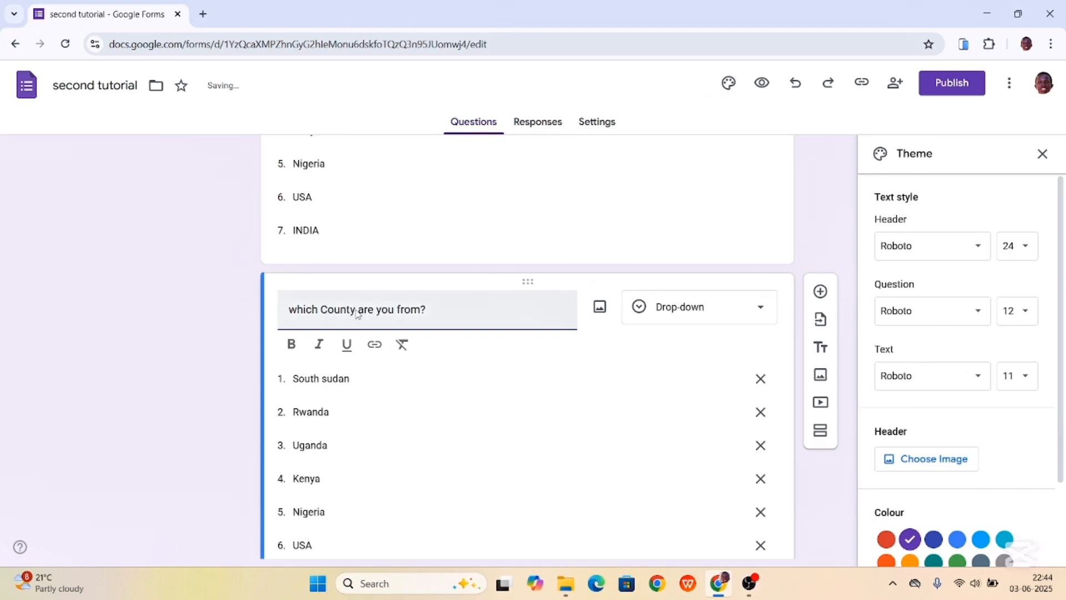
Step: Review the duplicated question's options and the order of all questions from the form title down to the country question
scroll(357, 309, down, 2)
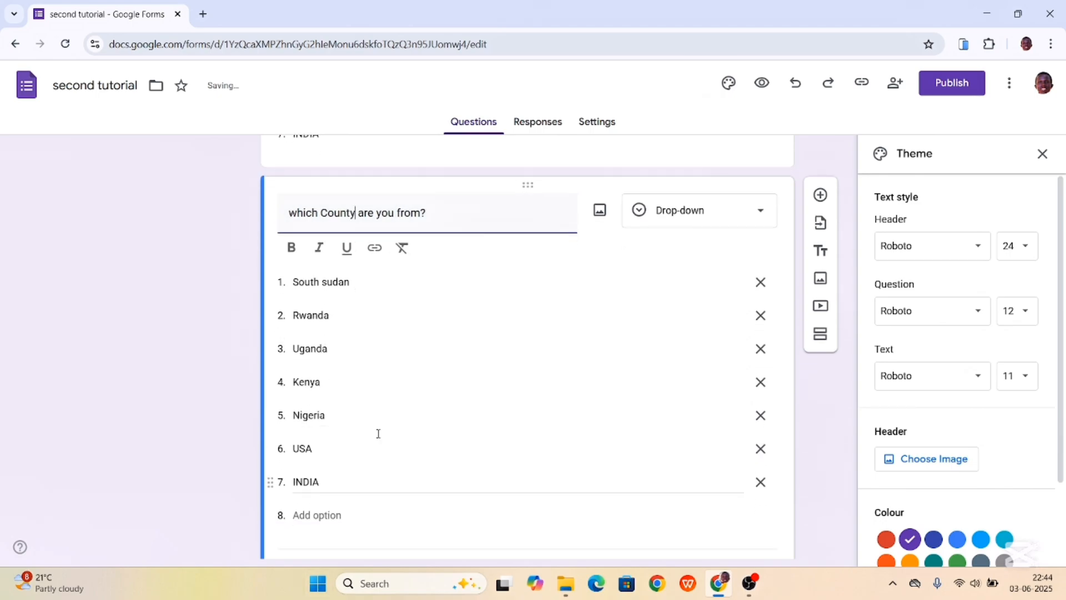
scroll(408, 452, down, 2)
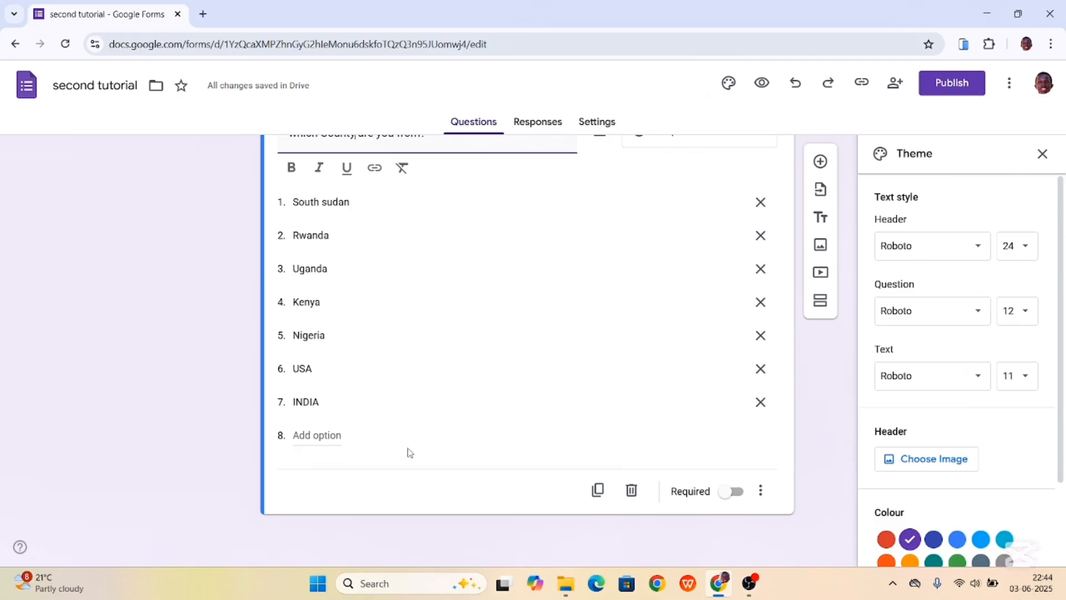
scroll(408, 452, up, 8)
scroll(408, 453, up, 6)
scroll(408, 452, down, 1)
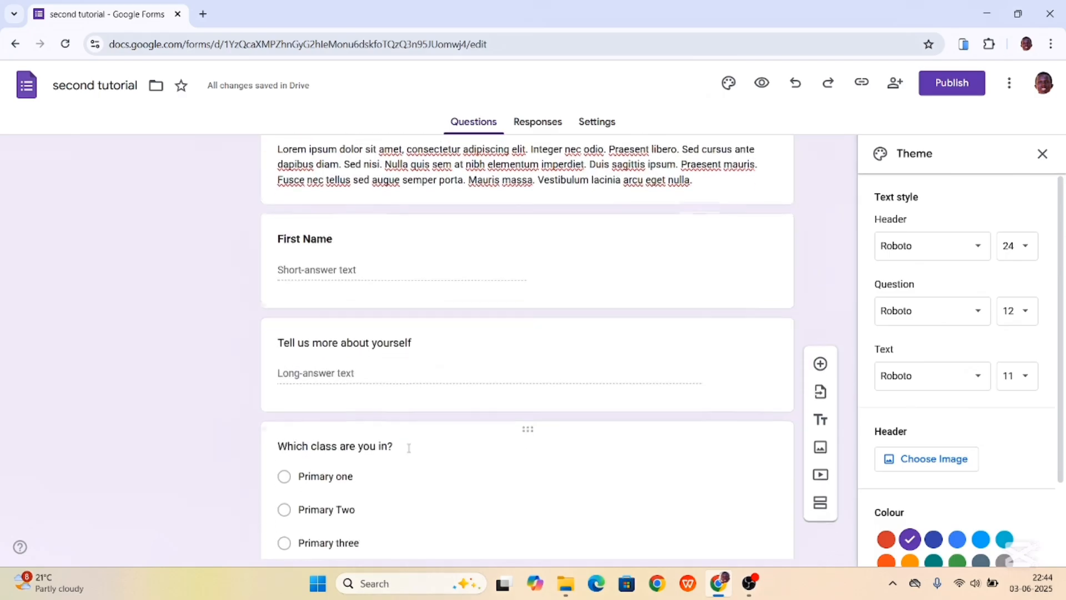
scroll(408, 452, up, 1)
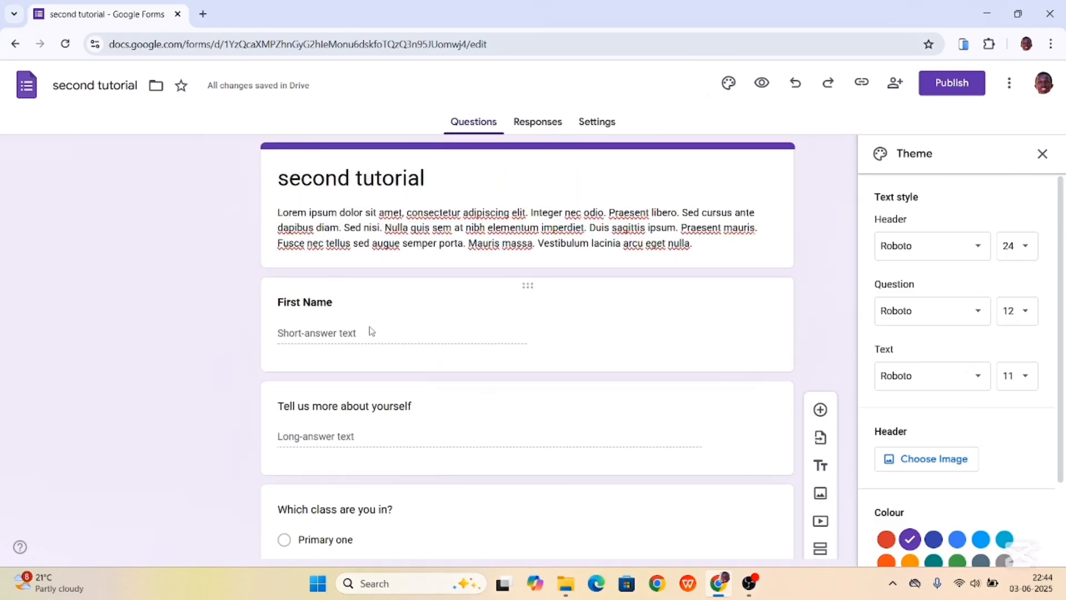
scroll(422, 434, down, 8)
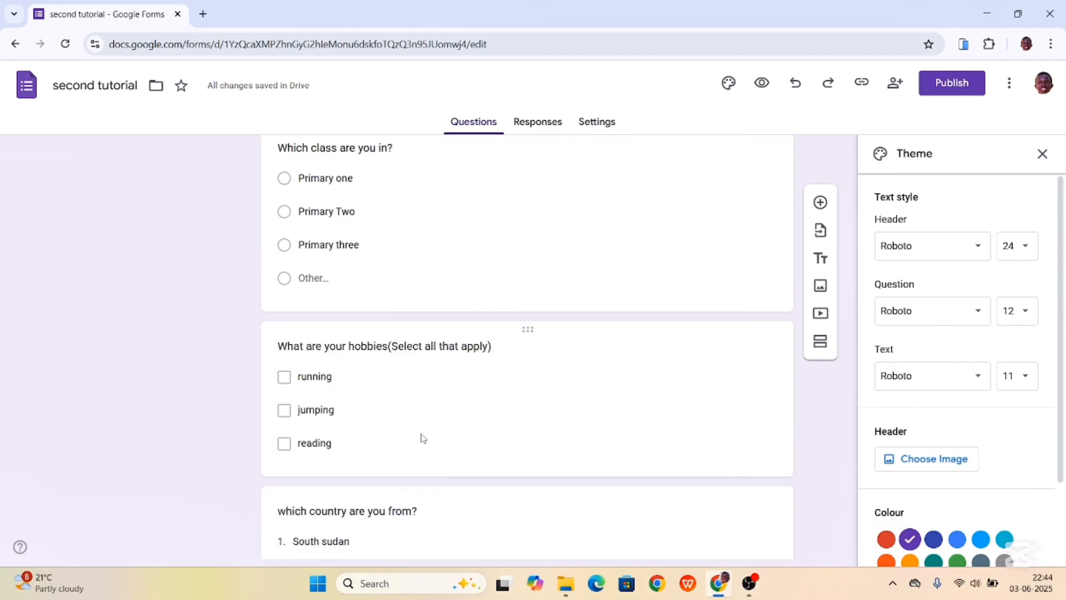
scroll(421, 435, down, 1)
scroll(422, 436, up, 8)
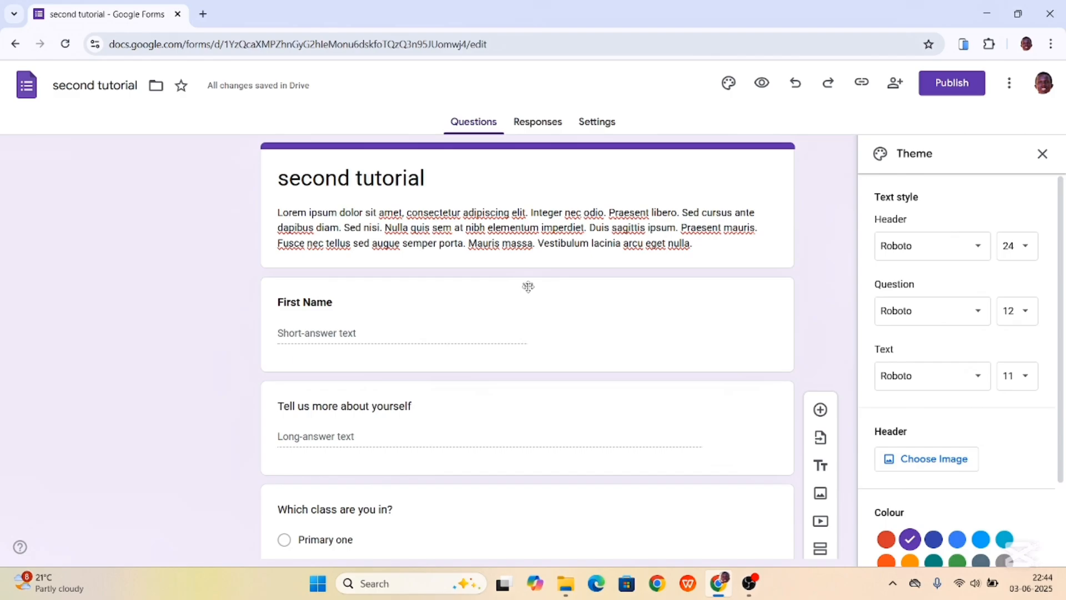
Step: Move the First Name question below "Tell us more about yourself", and move that paragraph question below the hobbies question
drag(528, 286, 492, 406)
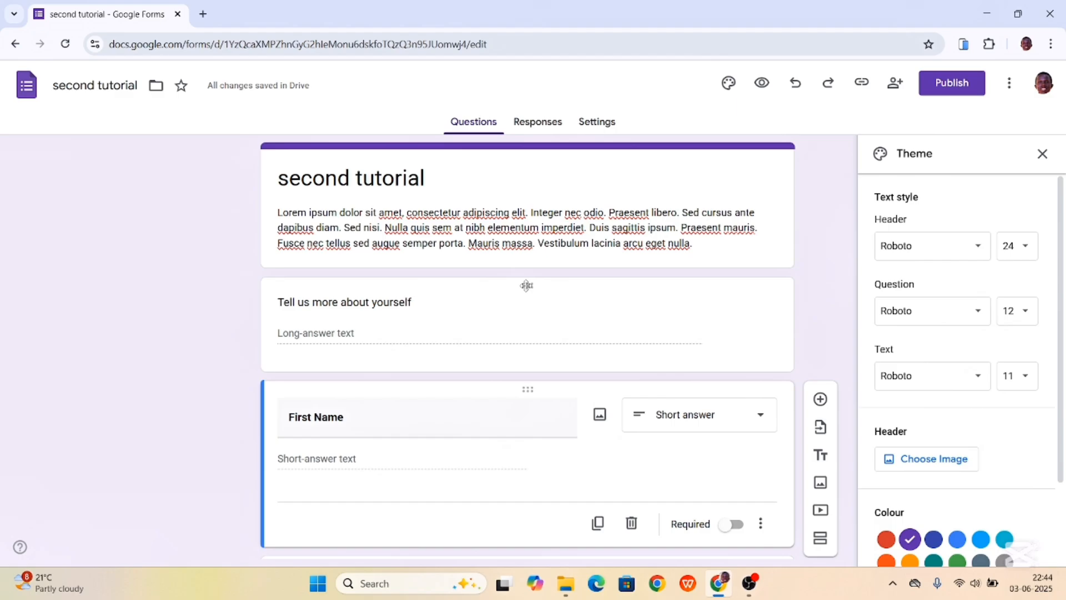
right_click(512, 449)
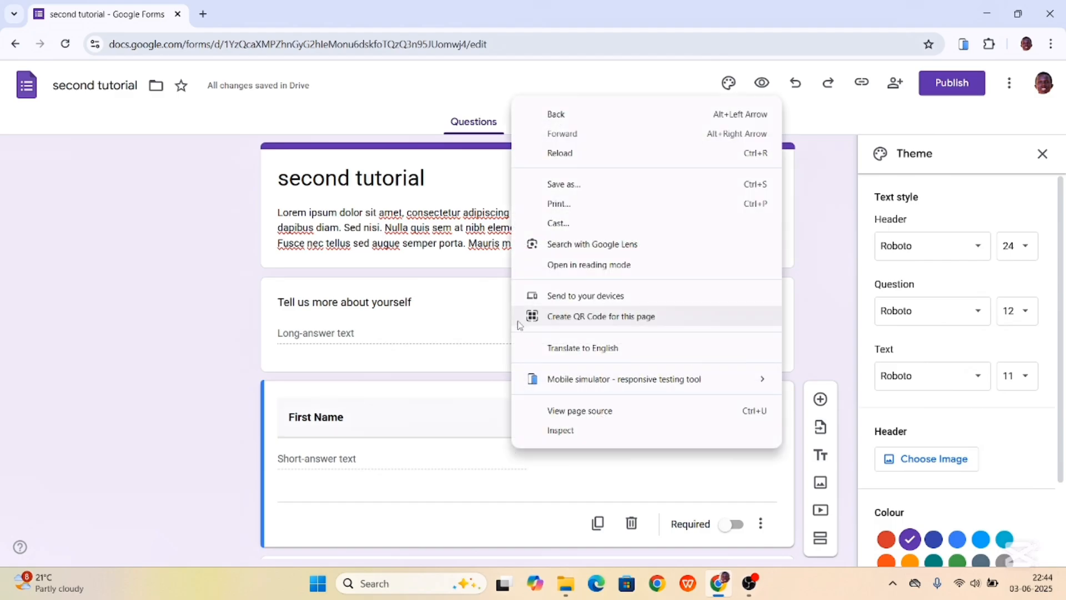
click(481, 287)
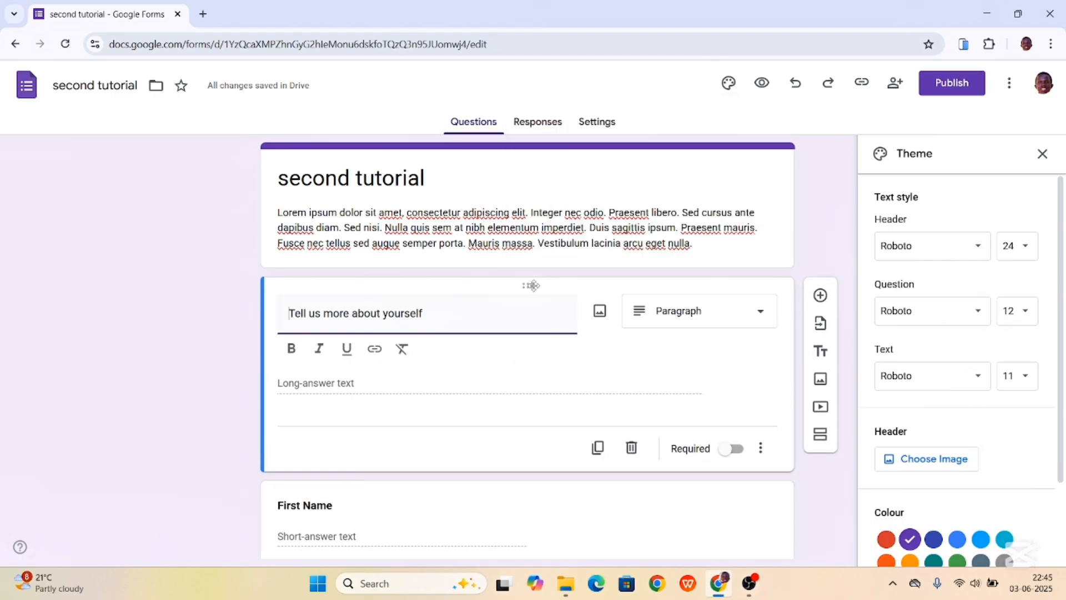
drag(533, 286, 456, 472)
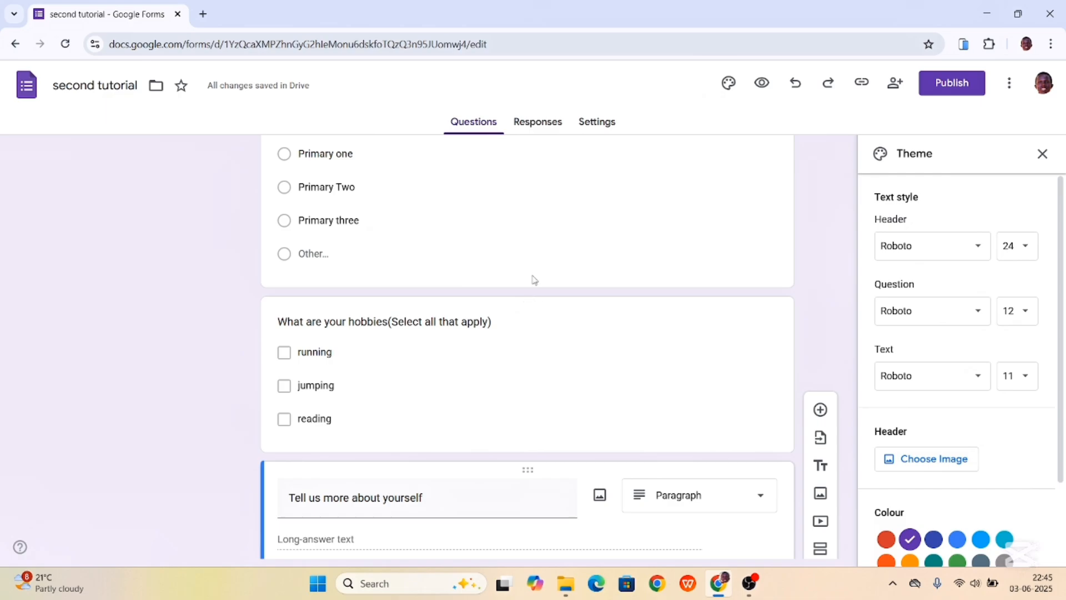
Step: Move the "What are your hobbies(Select all that apply)" question up to directly below the First Name question
right_click(529, 211)
click(516, 314)
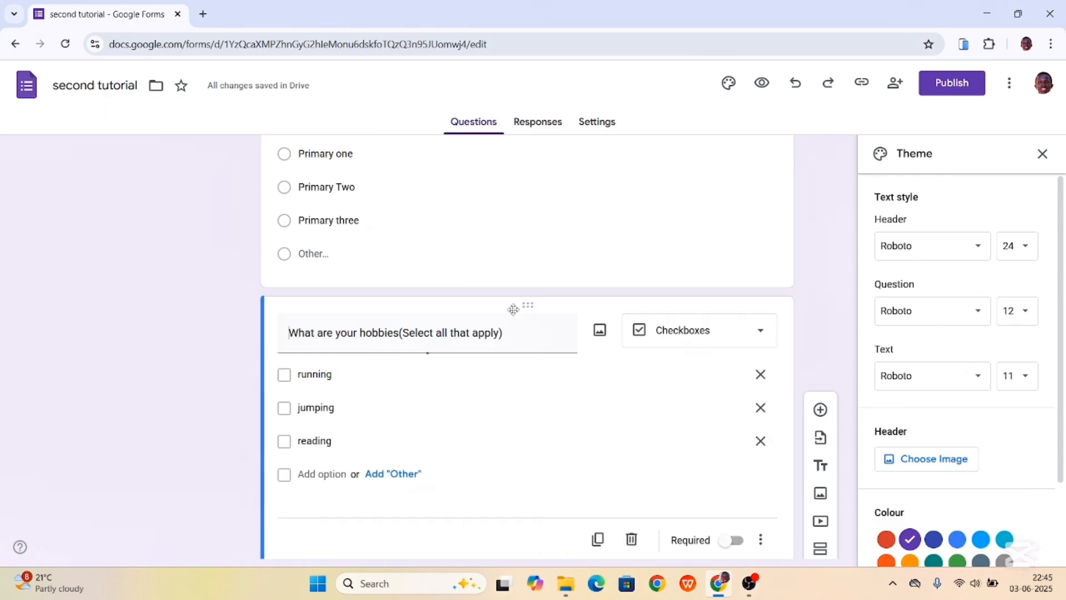
drag(526, 304, 498, 308)
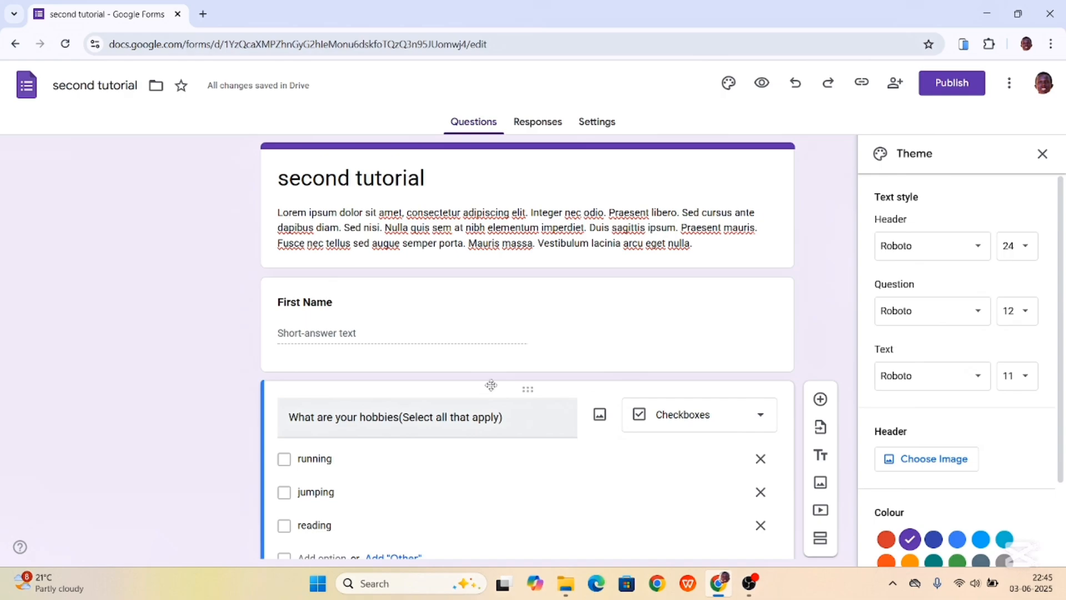
Step: Make the First Name short-answer question required
click(597, 307)
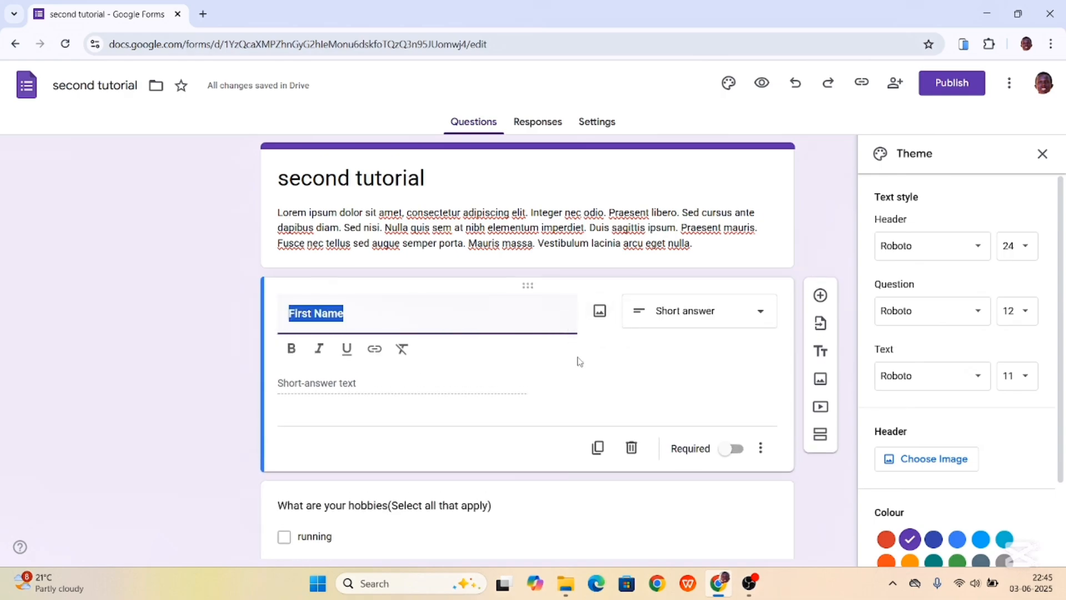
click(510, 439)
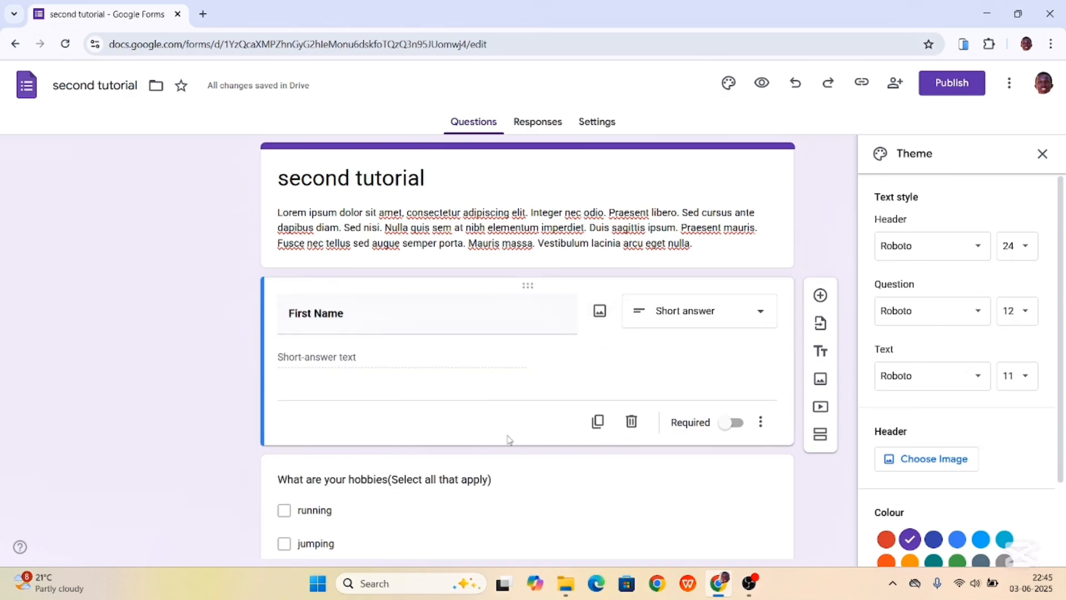
click(724, 423)
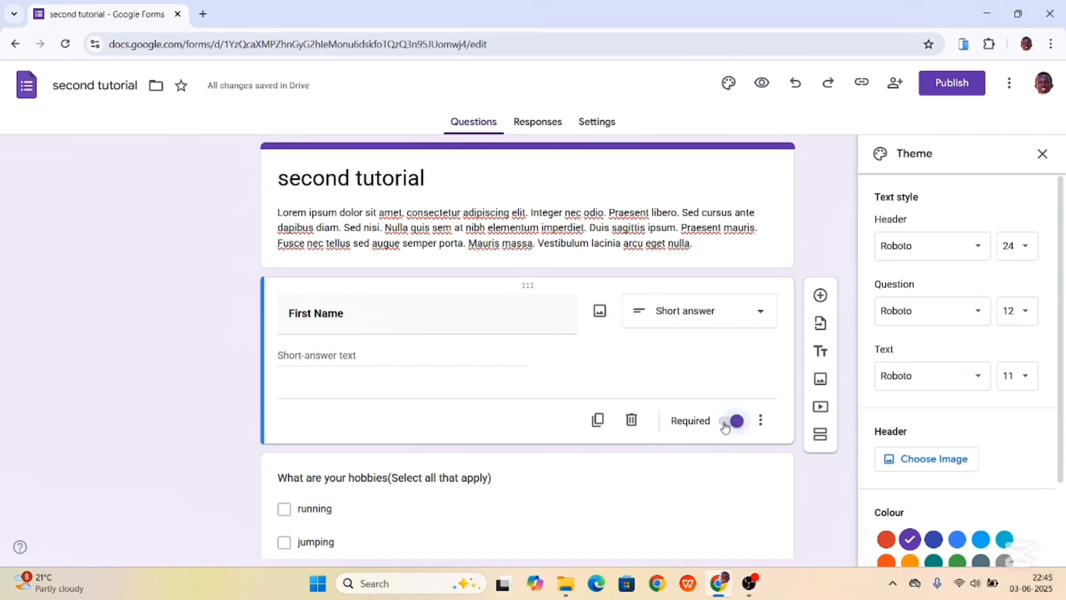
Step: Make the "Which class are you in?" multiple-choice question required
scroll(725, 423, down, 9)
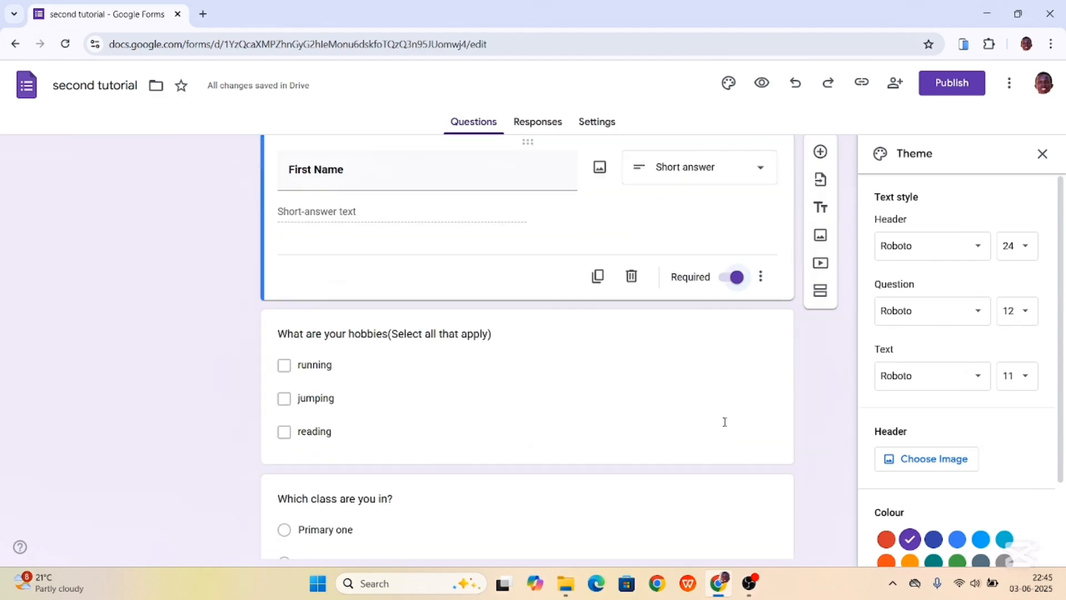
scroll(724, 425, up, 3)
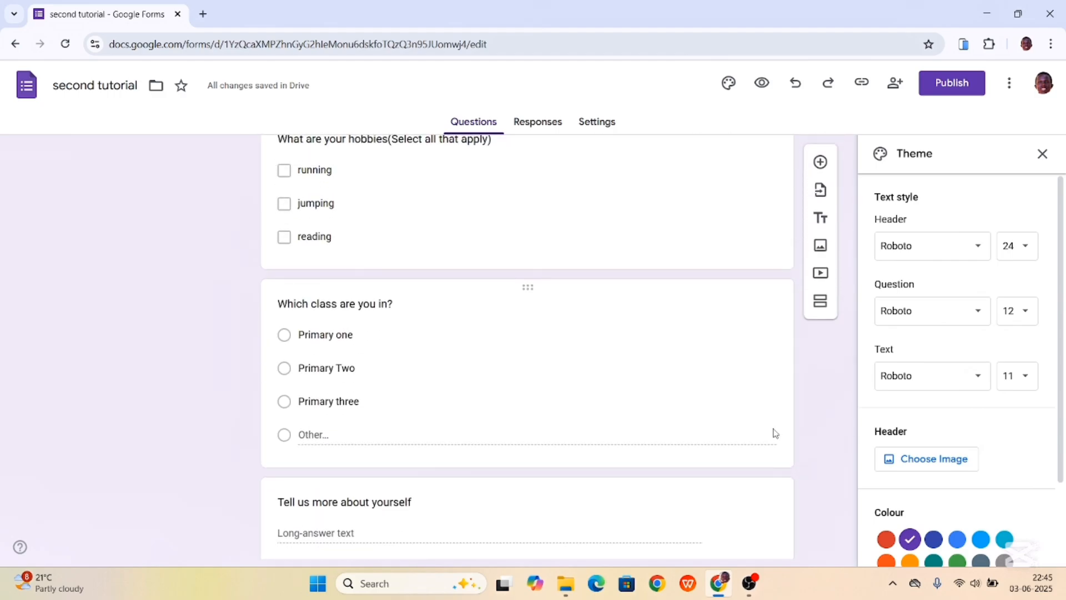
click(604, 364)
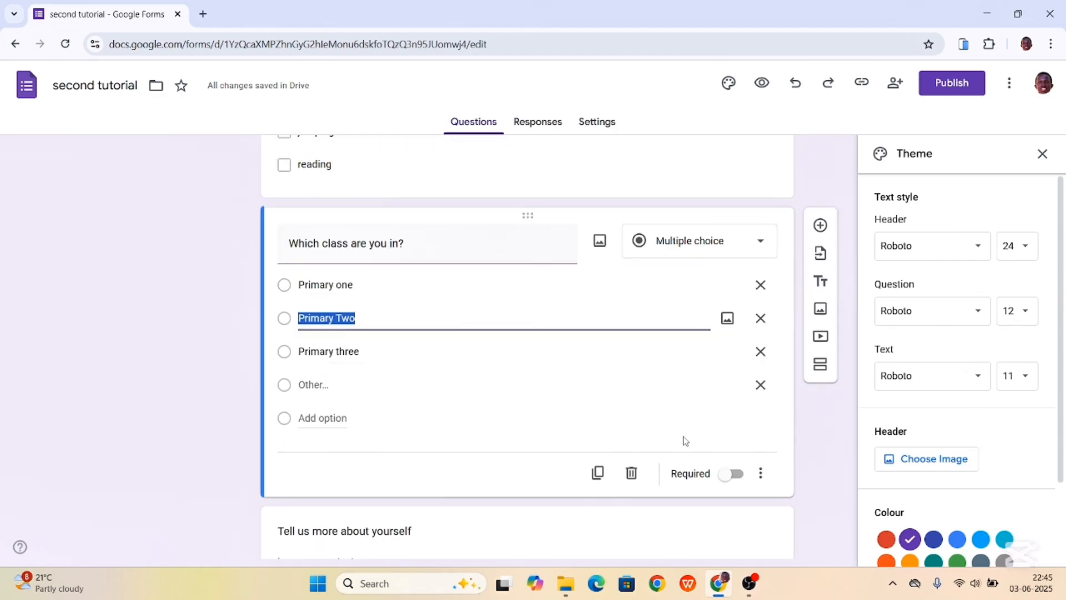
click(733, 475)
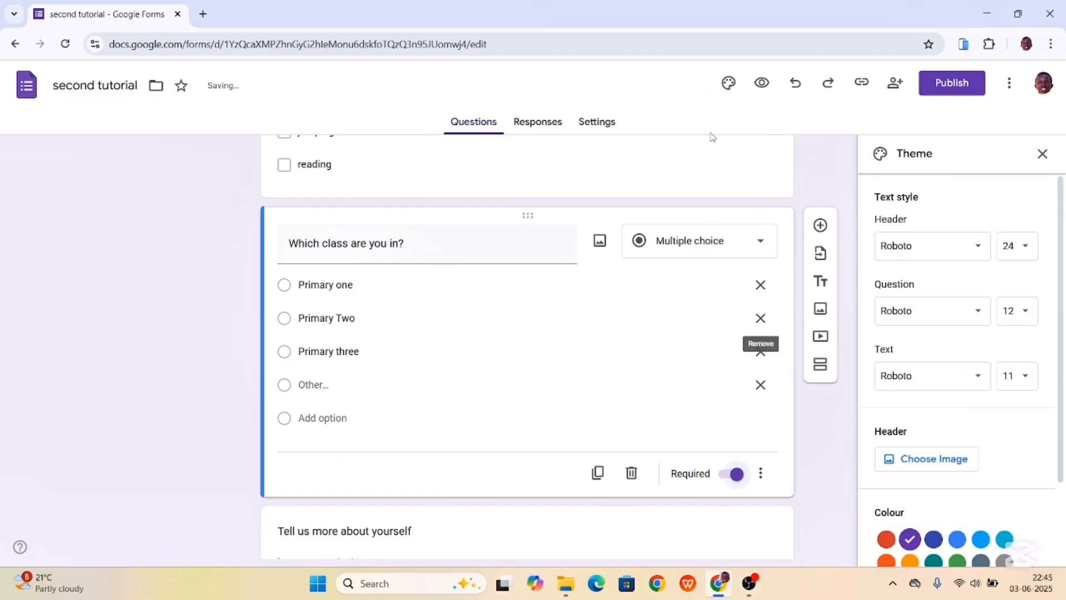
Step: Open the form preview, answer First Name with "III" and select the hobby "jumping"
click(762, 83)
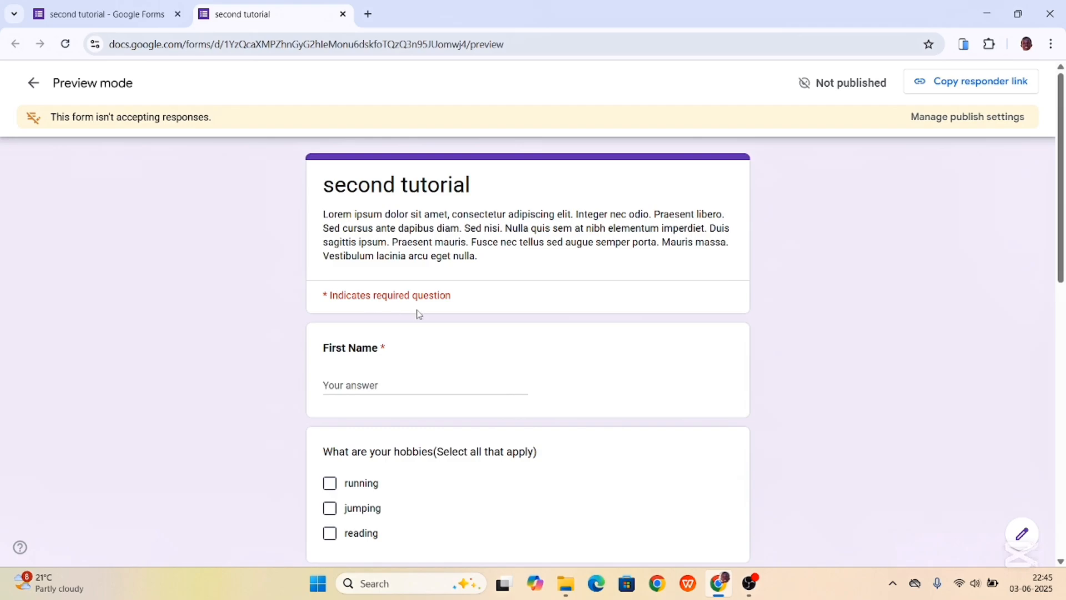
scroll(418, 314, down, 2)
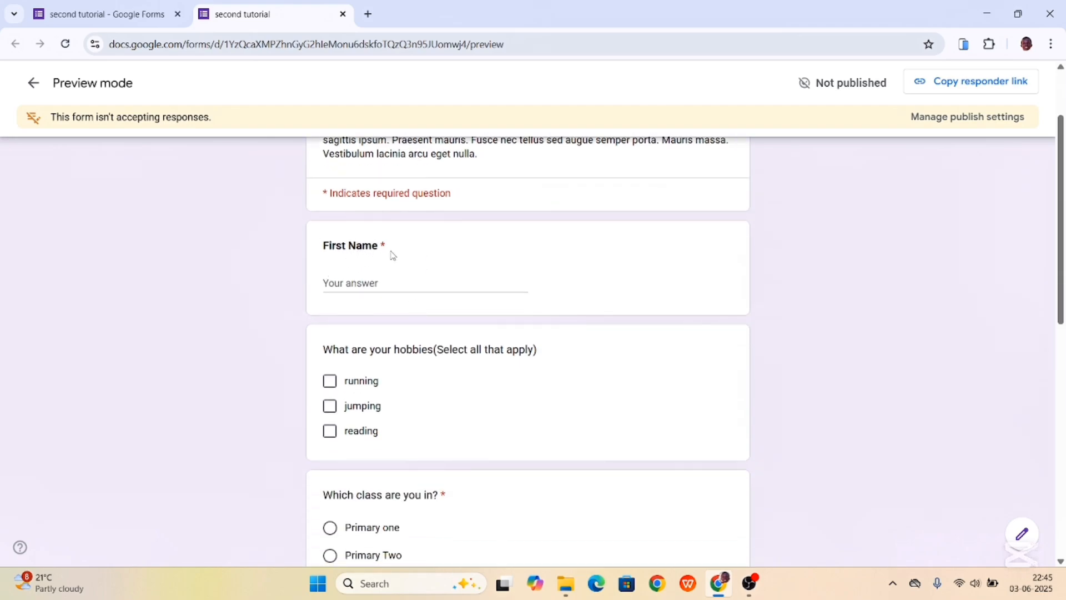
click(360, 287)
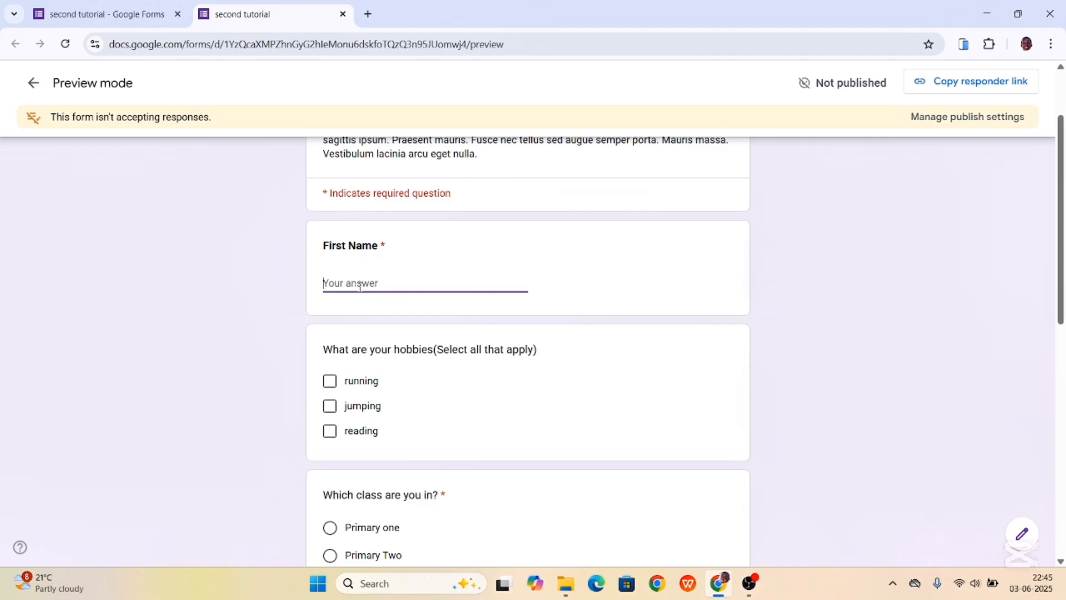
text(III)
click(474, 400)
Step: Examine the previewed form from the hobbies question to the end and back to the title, checking which questions are marked as required
scroll(473, 399, down, 8)
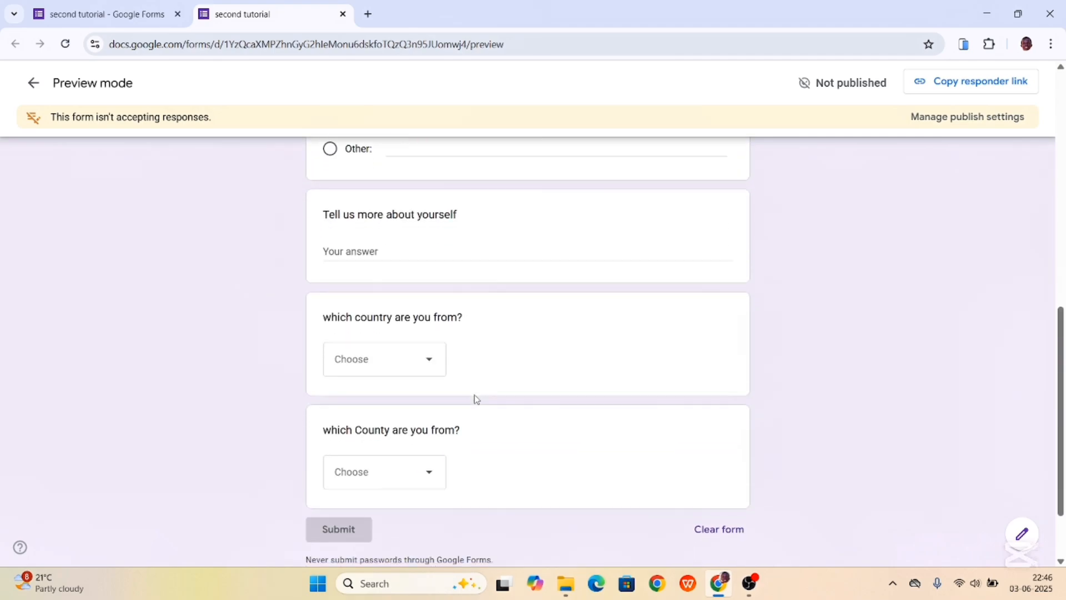
scroll(476, 399, down, 2)
scroll(476, 399, up, 11)
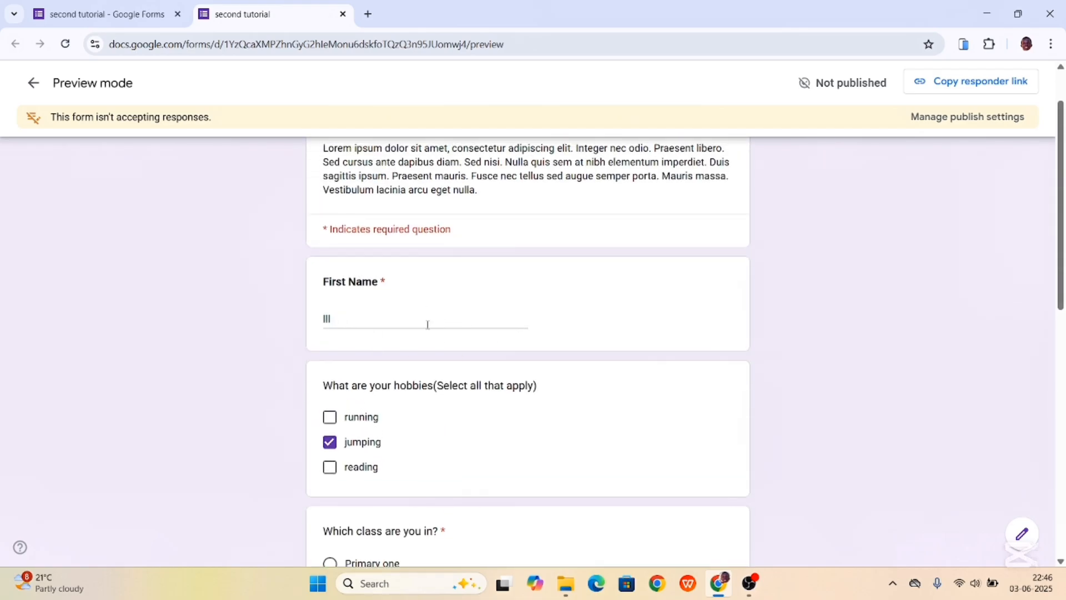
scroll(427, 324, down, 5)
scroll(427, 325, up, 6)
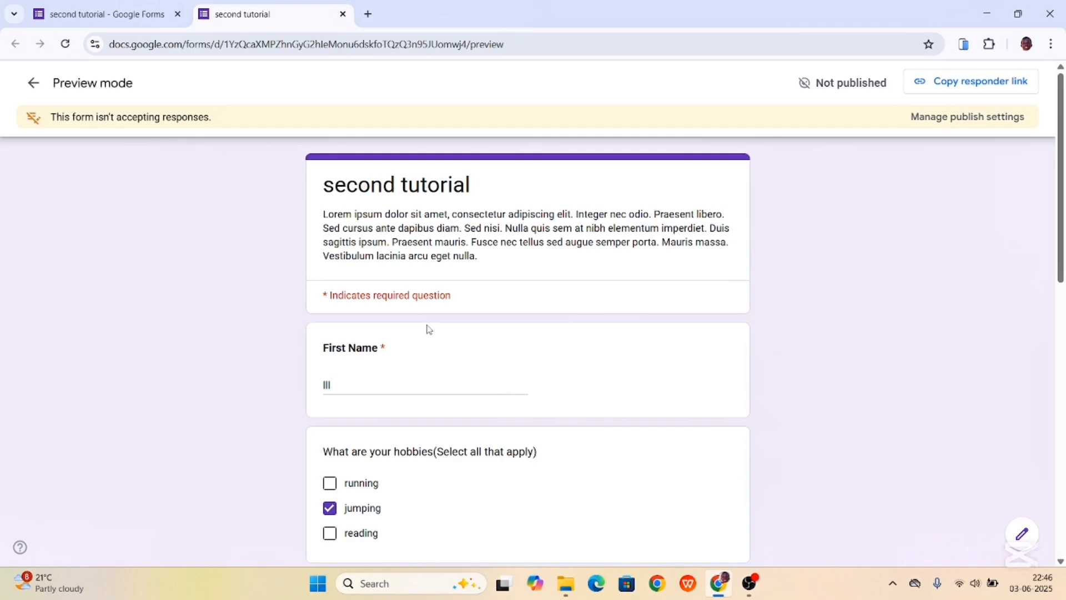